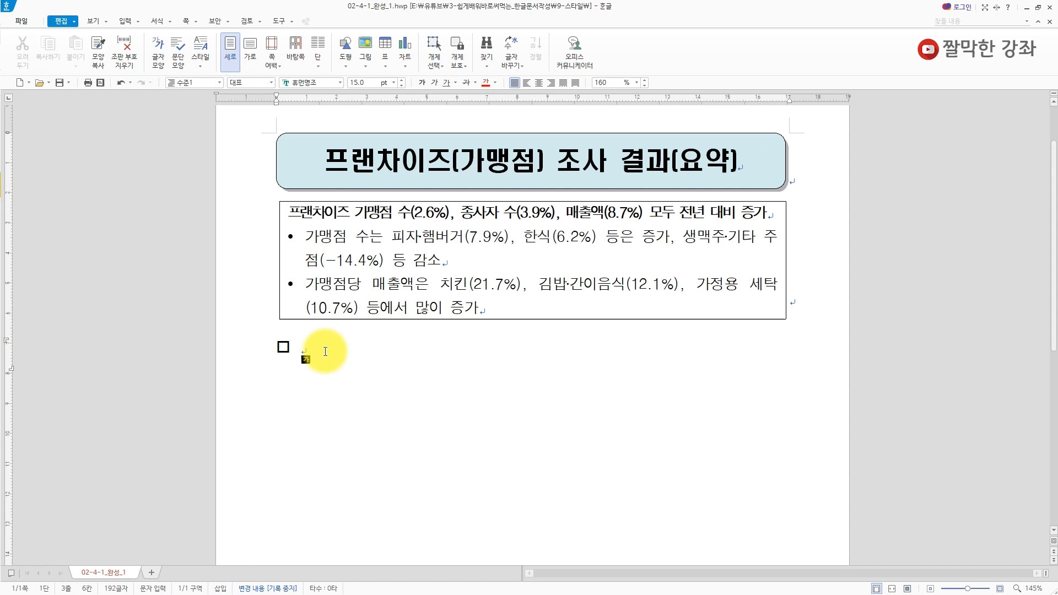
# Fill the □ bullet with "프랜차이즈(가맹점) 수는 21만 6천 개, 종사자 수는 84만 8천 명으로 전년 대비 각각 2.6%(5천 개), 3.9%(3만 2천 명) 증가".
pyautogui.write('프랜차이')
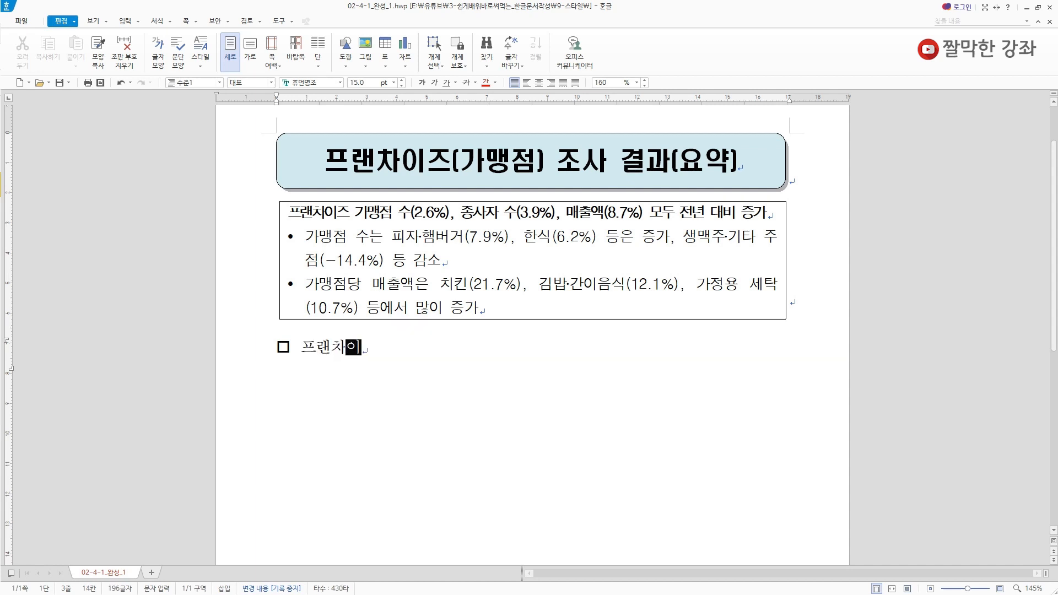
pyautogui.write('즈(가맹점) 수는 21만 6천 개, 조ㅇ사자 수는 84만 8천 명으로 전년')
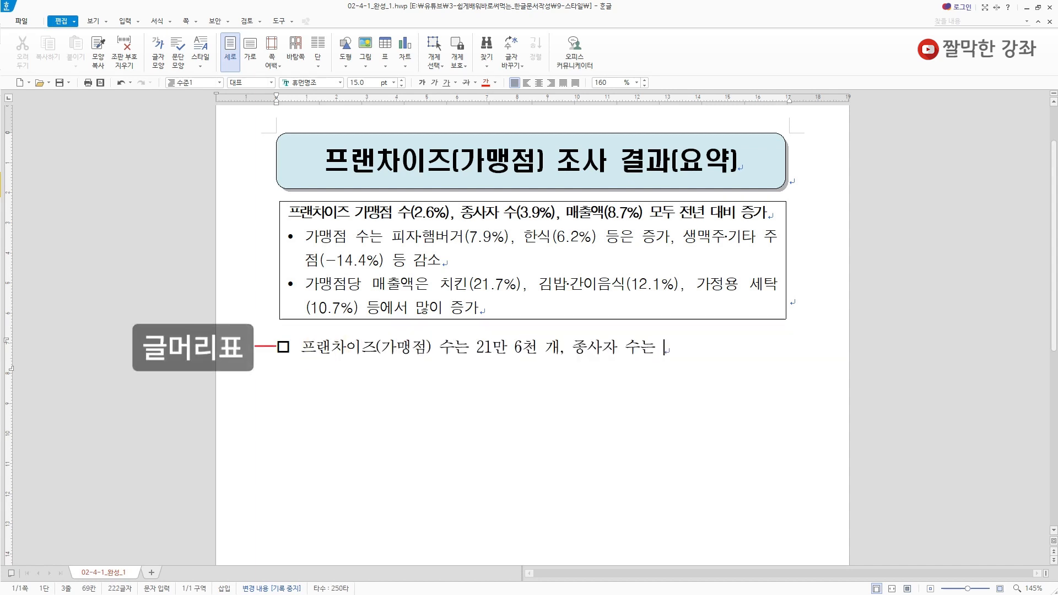
pyautogui.write(' 대비 각각')
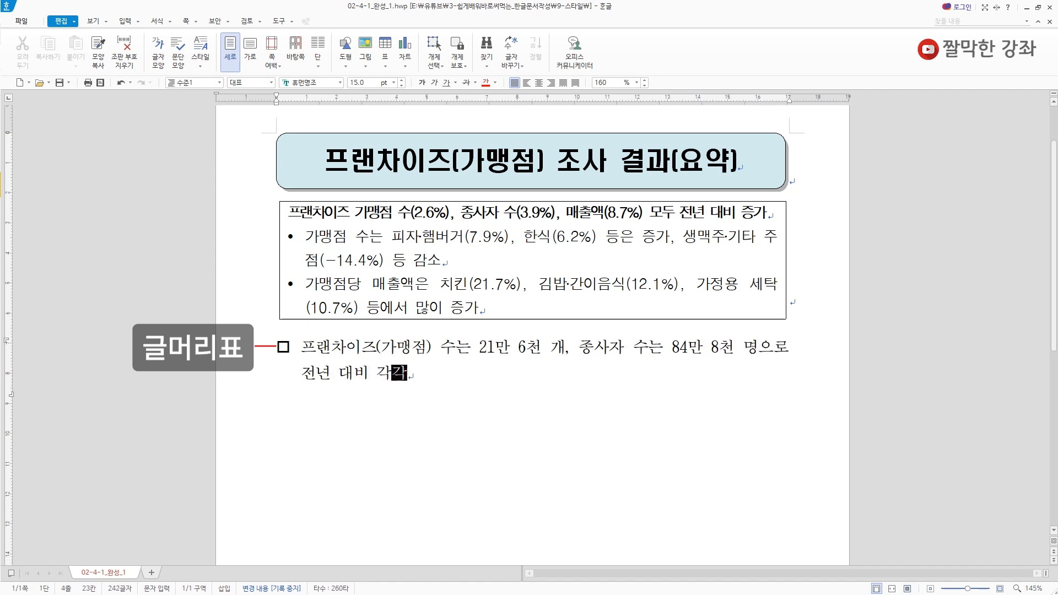
pyautogui.write(' 2.6%(5천 개), ')
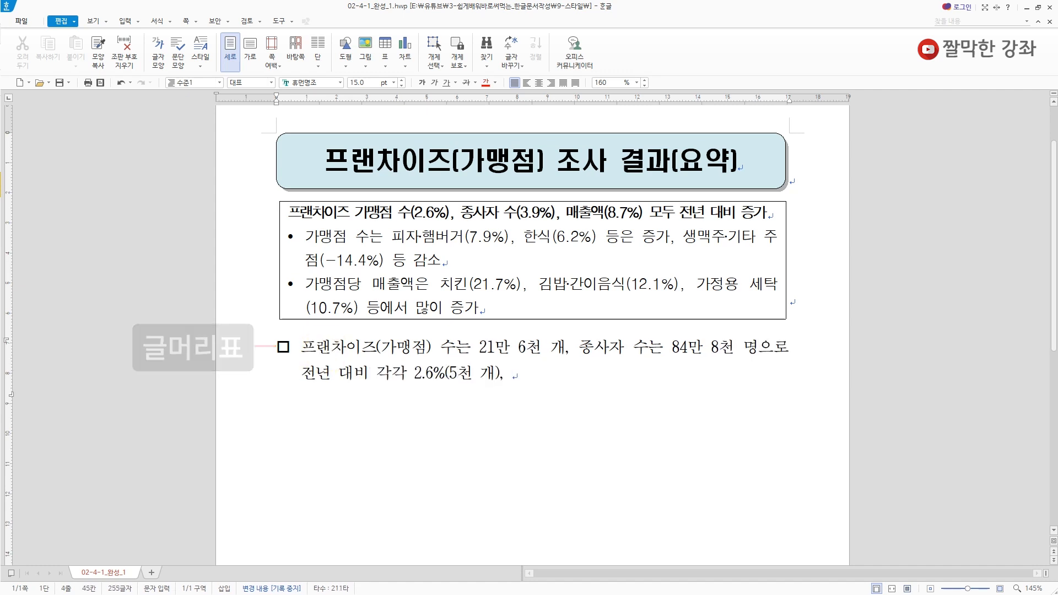
pyautogui.write('3.9%(3마ㄴ 2천 명) 증가.')
# Add a ○ sub-bullet below it reading "(가맹점 수) 편의점, 한식, 치킨이 전체의 45.5% 차지".
pyautogui.press('Return')
pyautogui.write('(가맹점 수)')
pyautogui.write(' 편의점, 한식, 치킨이 전체의 45')
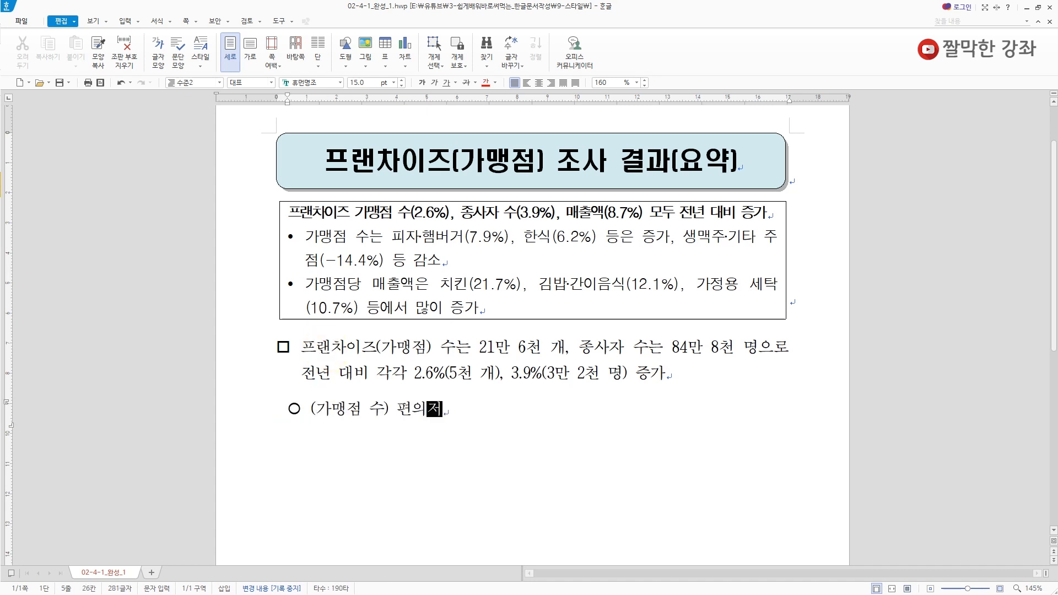
pyautogui.write('.5% 차지.')
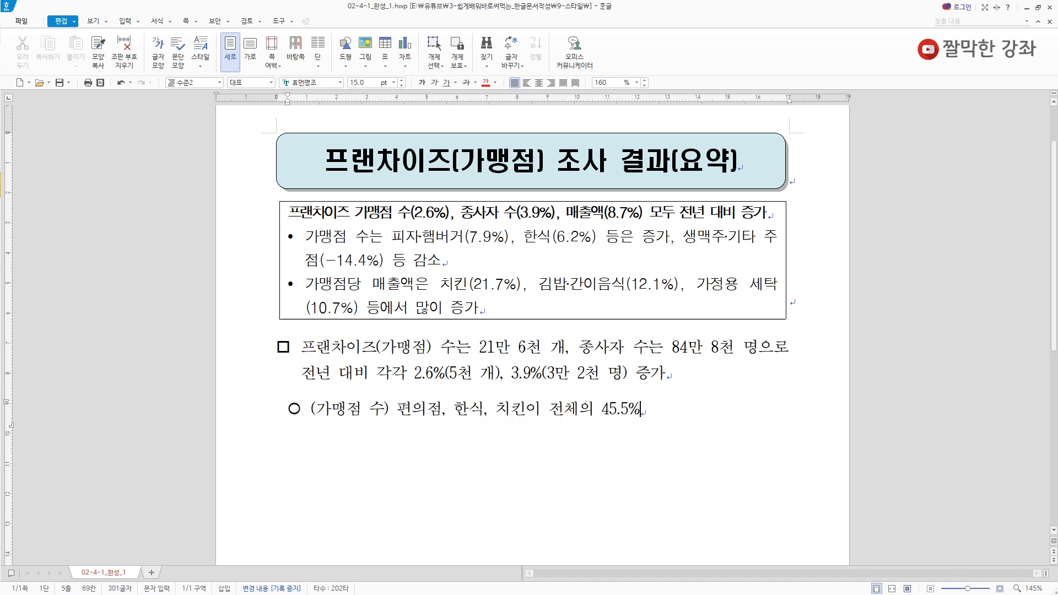
# Make the leading "(가맹점 수)" of the ○ bullet bold.
pyautogui.press('Home')
pyautogui.hotkey('shift', 'Right')
pyautogui.hotkey('shift', 'Right')
pyautogui.hotkey('shift', 'Right')
pyautogui.hotkey('shift', 'Right')
pyautogui.hotkey('shift', 'Right')
pyautogui.hotkey('shift', 'Right')
pyautogui.hotkey('shift', 'Right')
pyautogui.hotkey('ctrl', 'b')
pyautogui.press('End')
# Add a dash item in the 수준3 style reading "피자·햄버거, 편의점 등은 증가, 생맥주·기타 주점, 외국식 등은 감소".
pyautogui.press('Return')
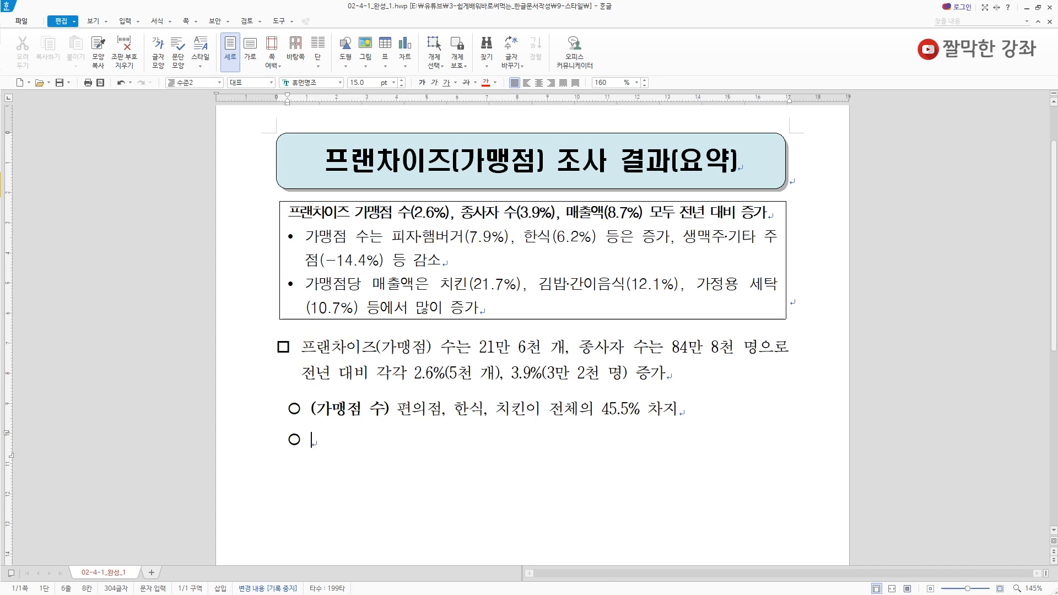
pyautogui.hotkey('ctrl', '4')
pyautogui.write('피자·햄버거, 편의점 등은 증가, 생맥주·기타 주점, 외국식 등은 감소')
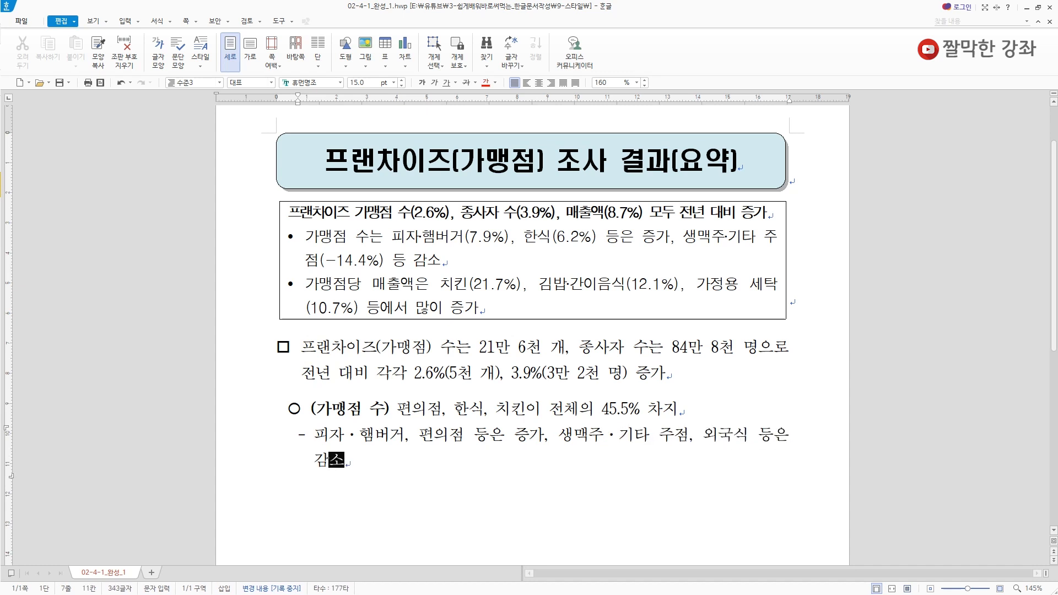
pyautogui.write('.')
pyautogui.press('Return')
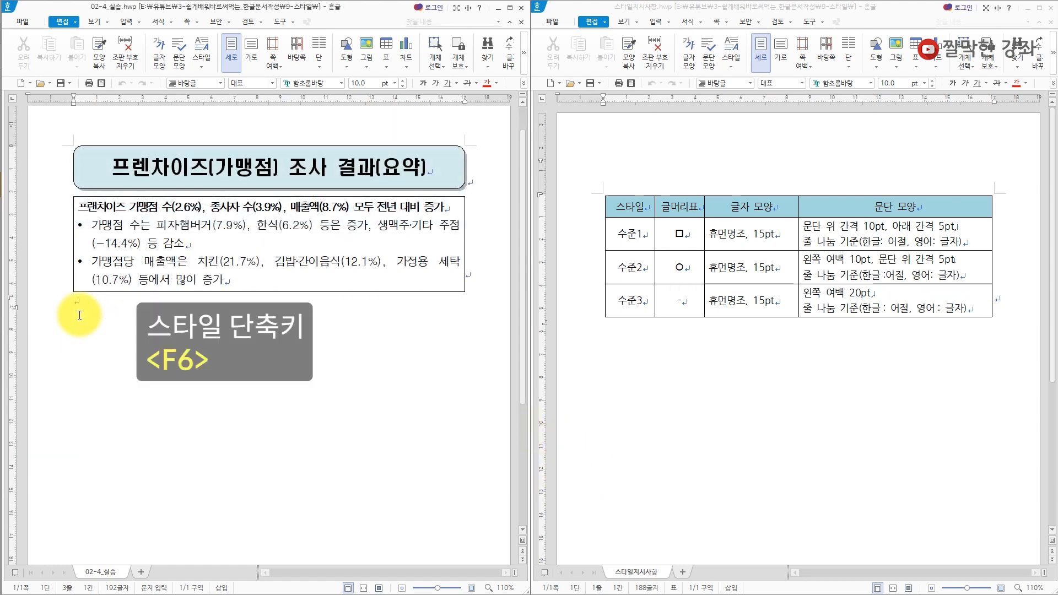
# Start adding a new paragraph style named 수준1 to the style list of the practice document.
pyautogui.press('F6')
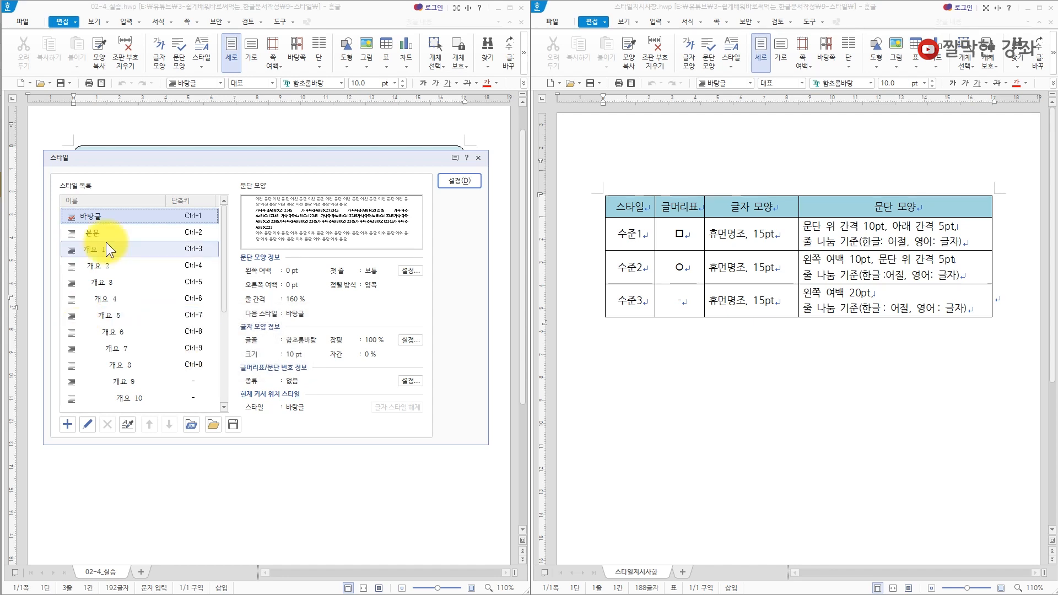
pyautogui.moveTo(225, 277); pyautogui.dragTo(224, 314)
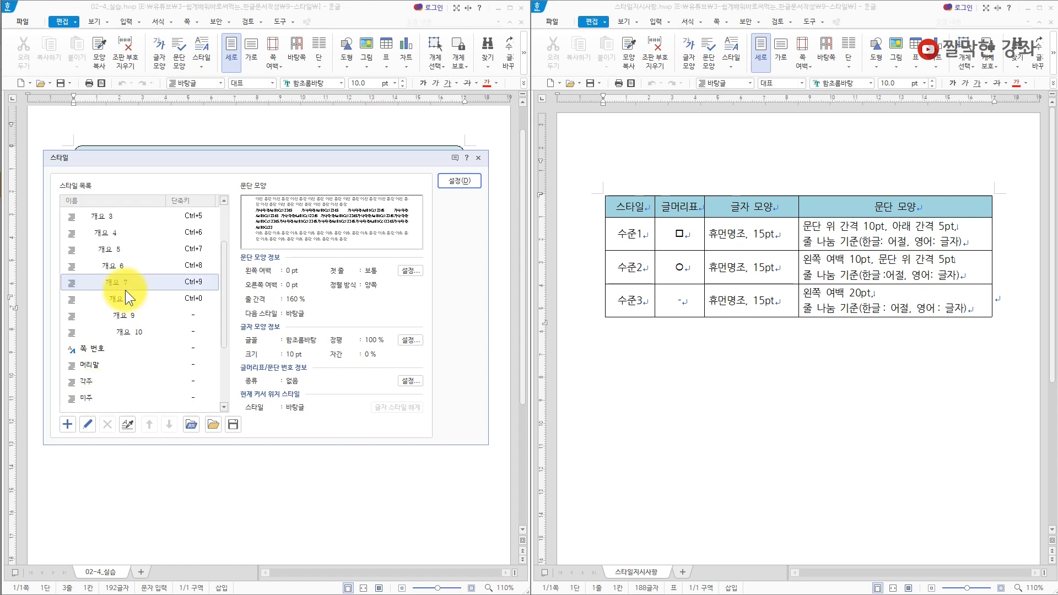
pyautogui.click(67, 424)
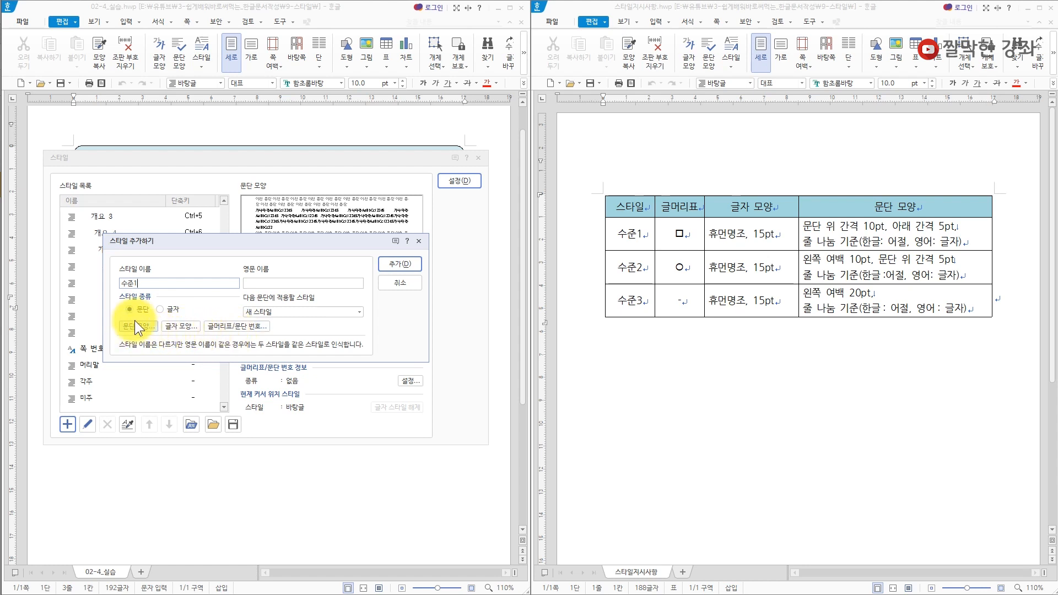
# Choose the filled round bullet for the 수준1 style and open its custom bullet settings.
pyautogui.click(234, 324)
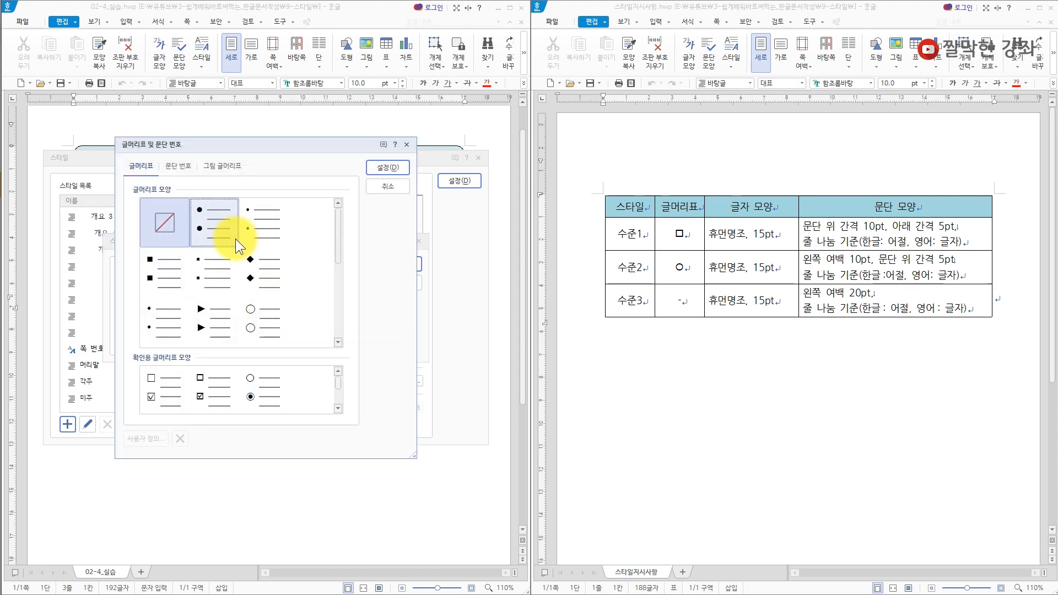
pyautogui.click(264, 320)
pyautogui.moveTo(338, 237); pyautogui.dragTo(339, 281)
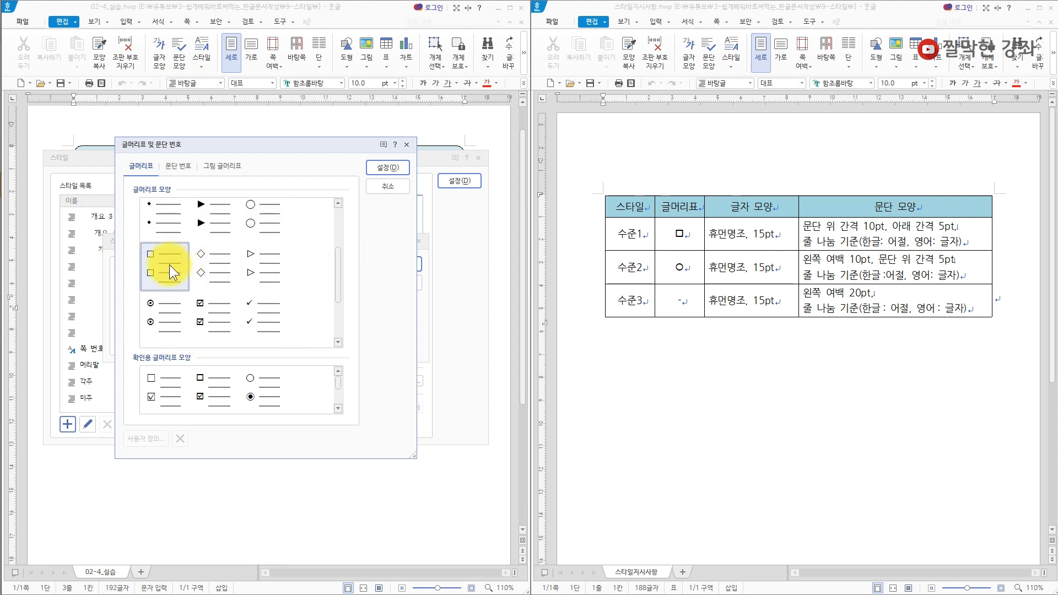
pyautogui.click(252, 224)
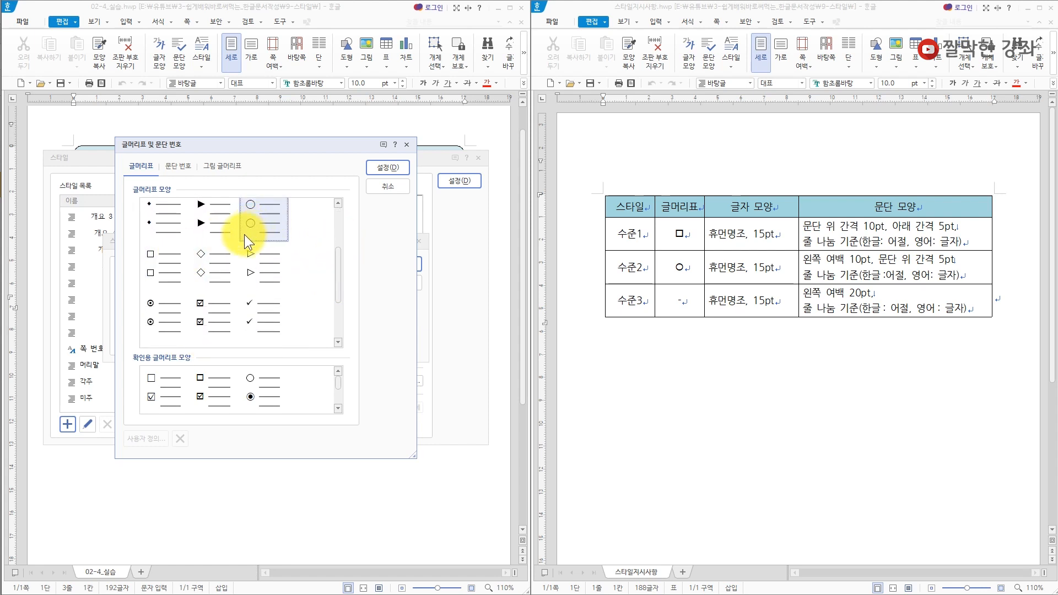
pyautogui.moveTo(336, 279); pyautogui.dragTo(339, 237)
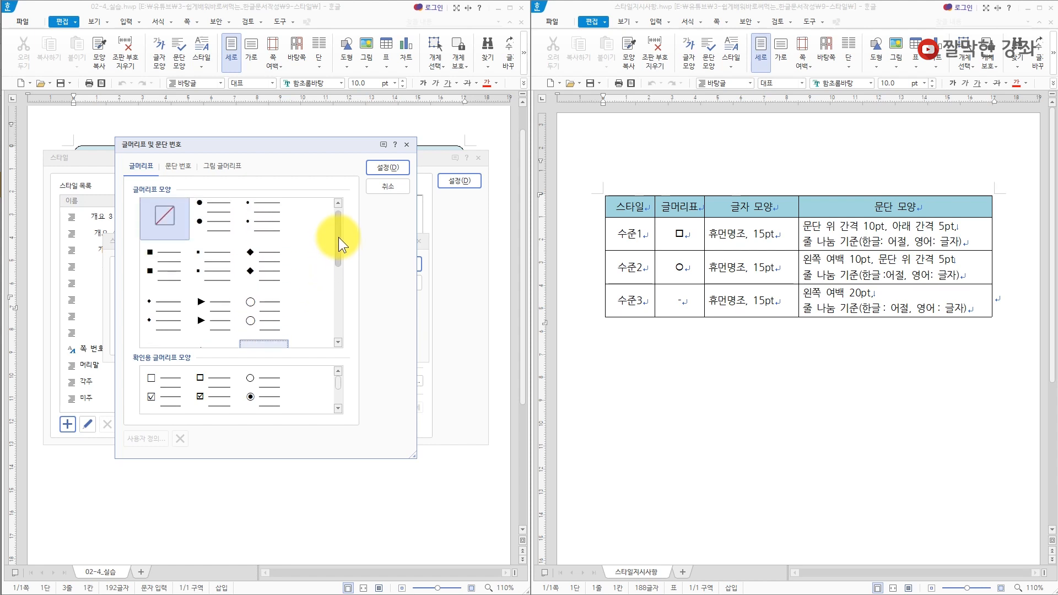
pyautogui.click(183, 275)
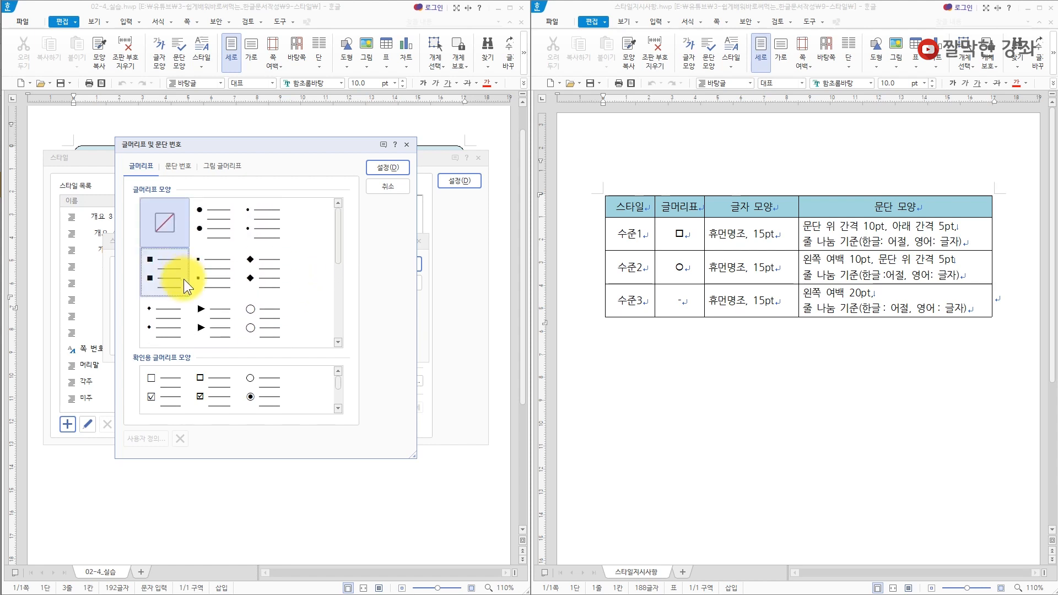
pyautogui.click(193, 286)
pyautogui.click(179, 244)
pyautogui.click(216, 221)
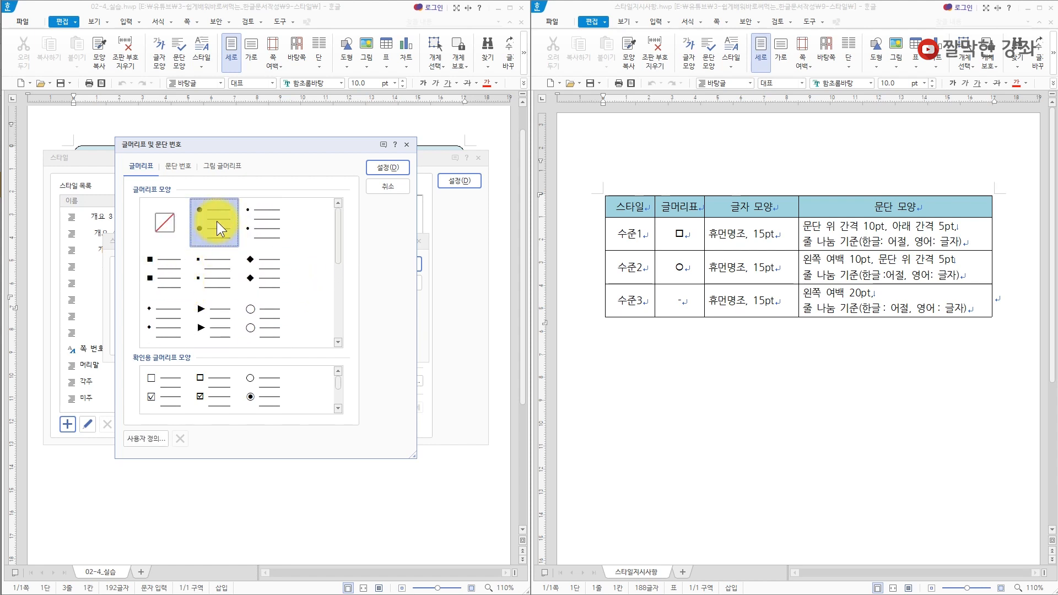
pyautogui.click(144, 439)
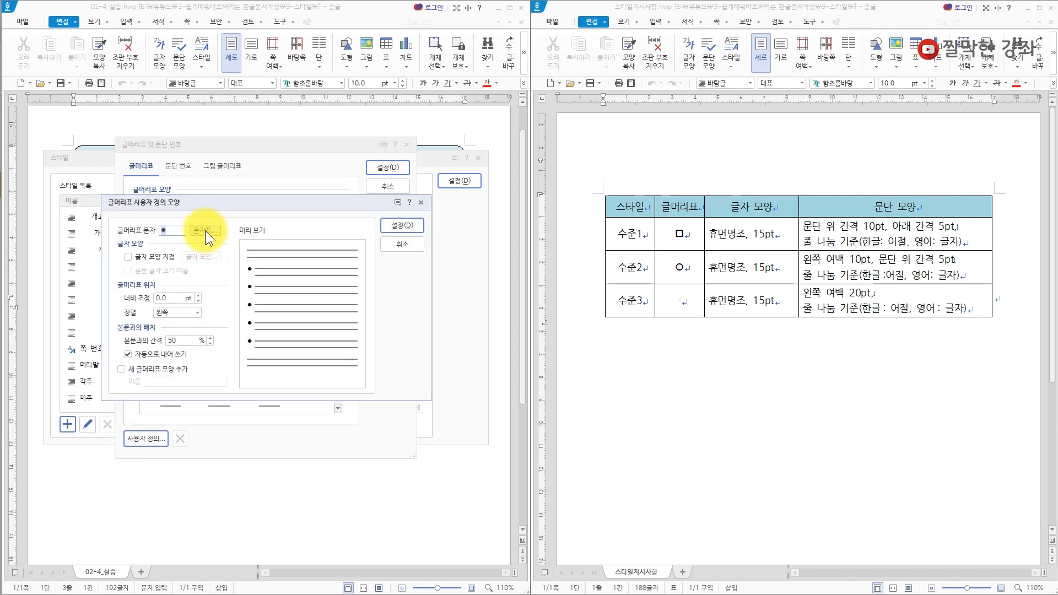
# Replace the bullet character with the hollow square from the user character set 특수기호 및 딩벳기호 and apply it to the 수준1 style.
pyautogui.click(205, 231)
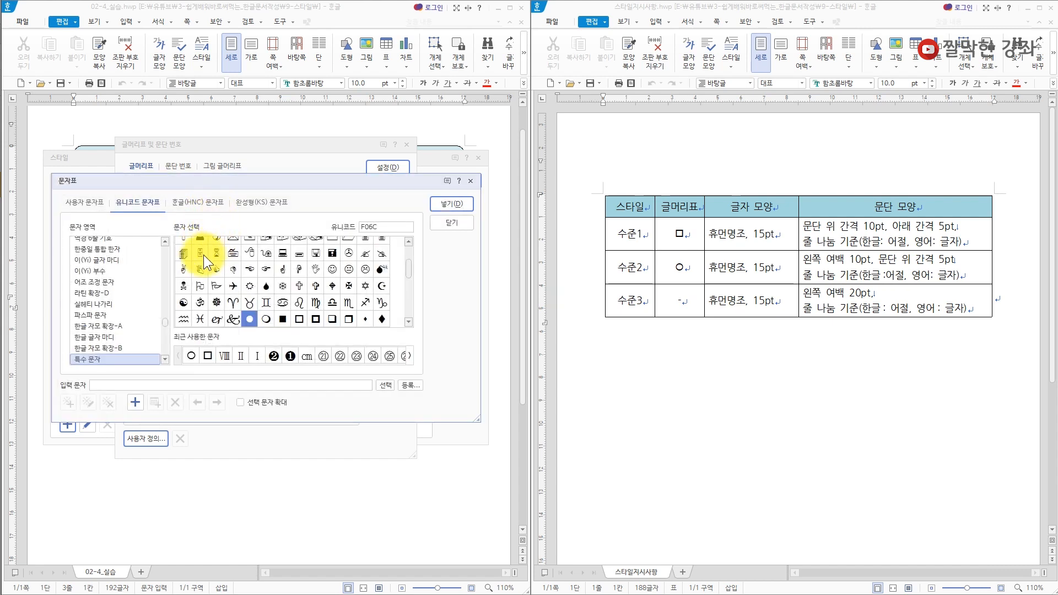
pyautogui.click(86, 202)
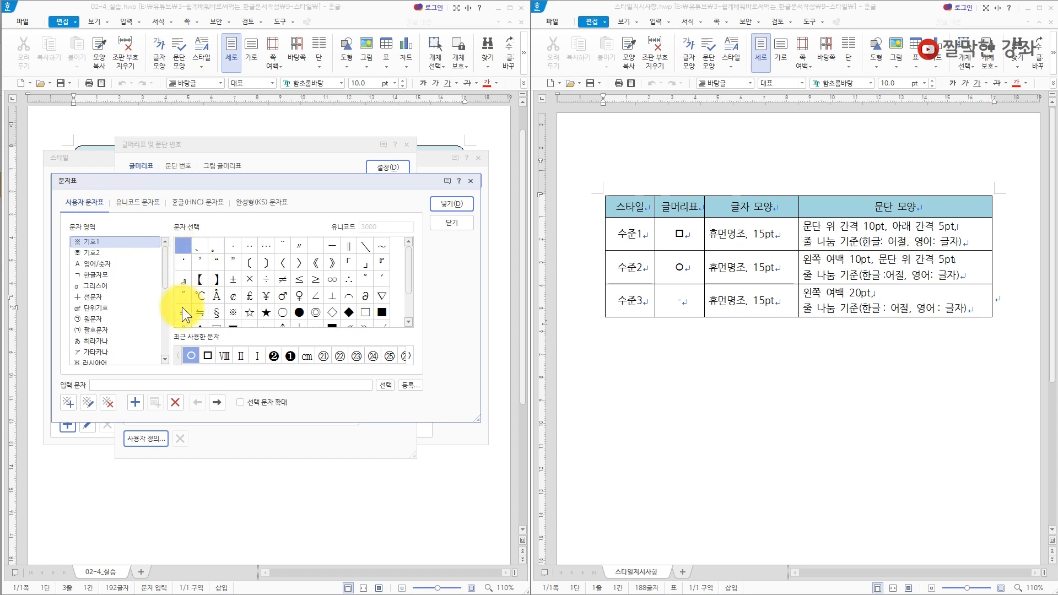
pyautogui.moveTo(164, 257); pyautogui.dragTo(163, 328)
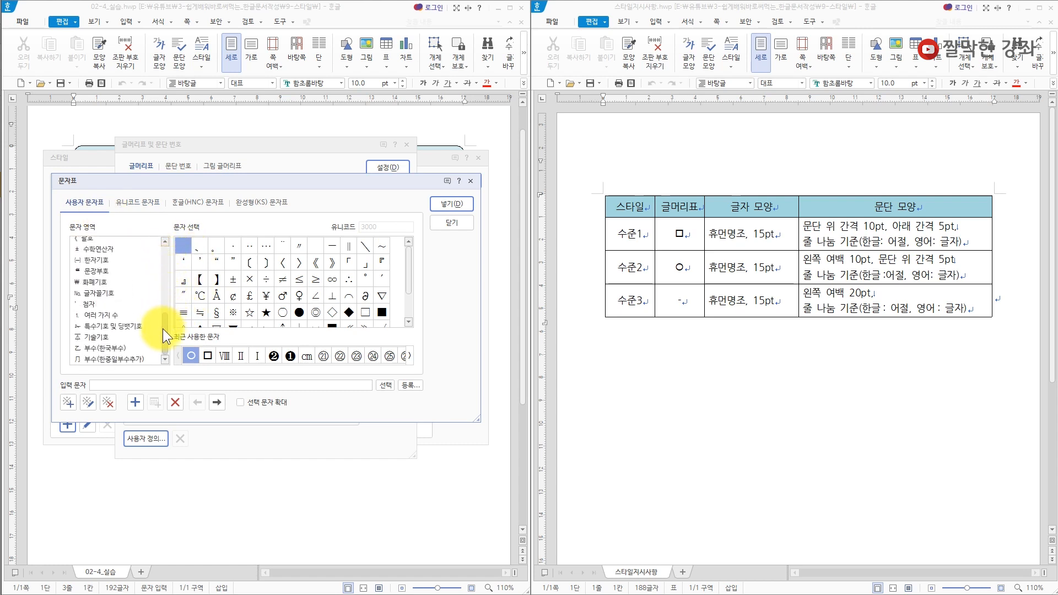
pyautogui.click(118, 326)
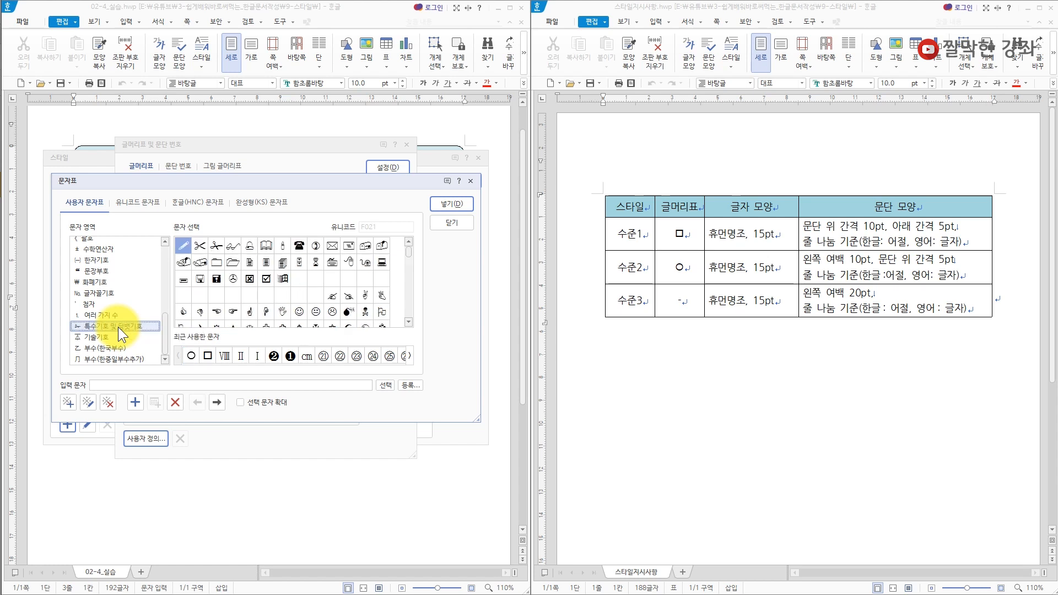
pyautogui.click(409, 322)
pyautogui.click(409, 322)
pyautogui.click(409, 321)
pyautogui.click(409, 321)
pyautogui.click(409, 322)
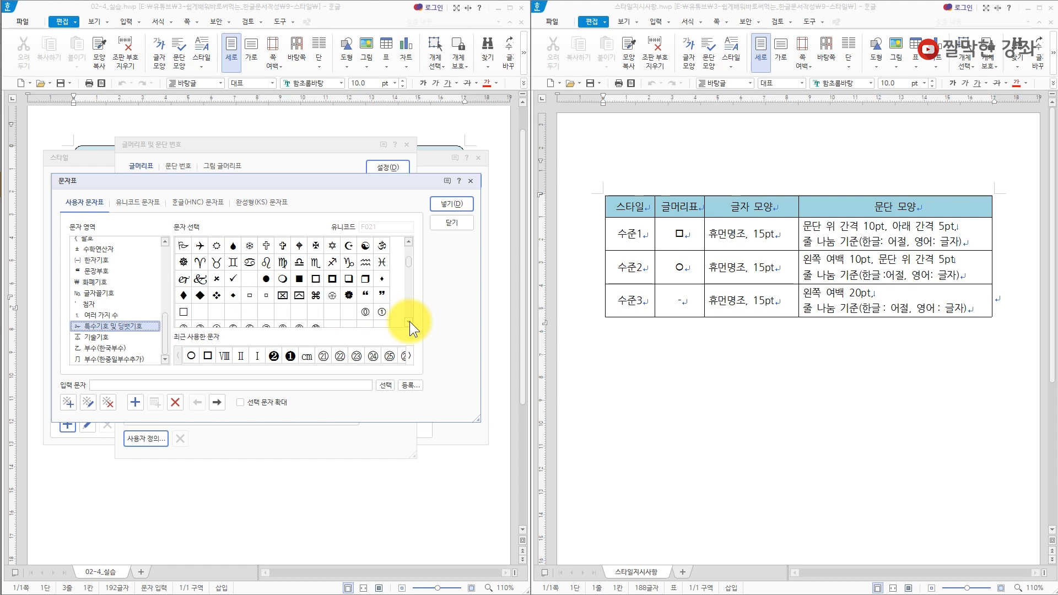
pyautogui.click(317, 280)
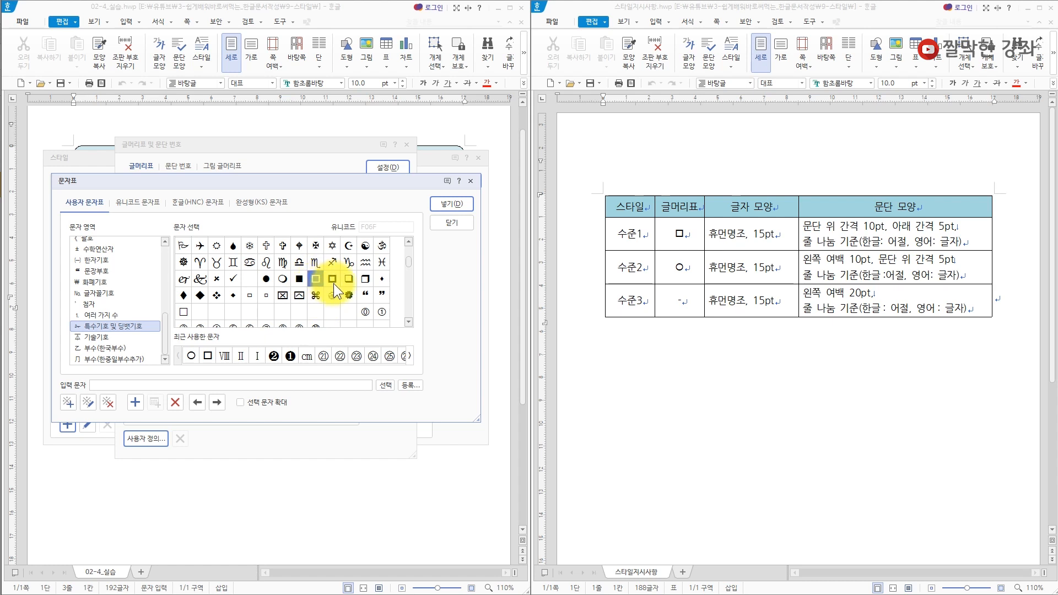
pyautogui.click(332, 279)
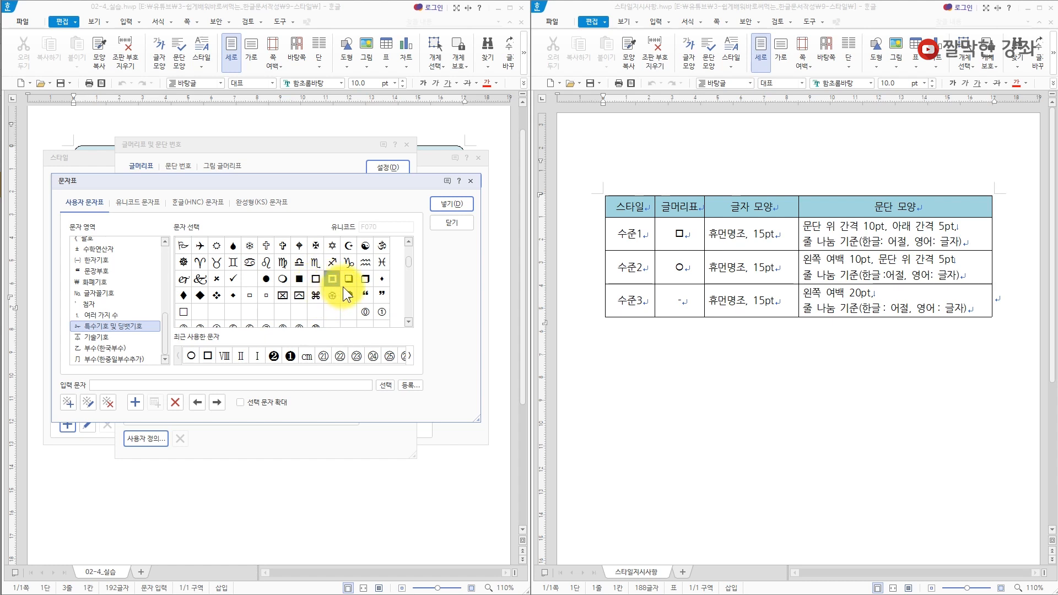
pyautogui.click(350, 282)
pyautogui.click(314, 280)
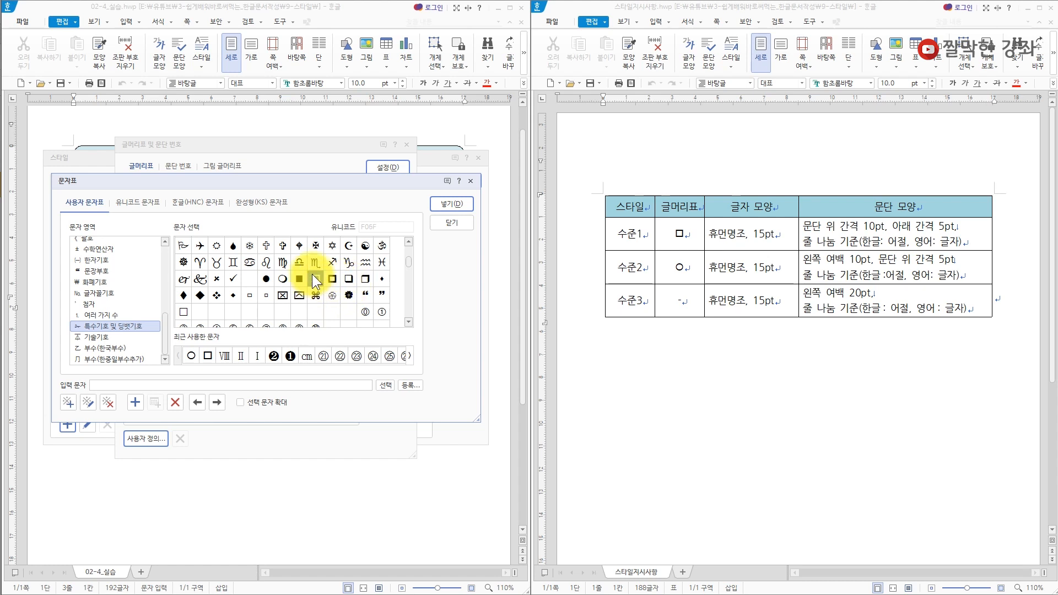
pyautogui.click(451, 203)
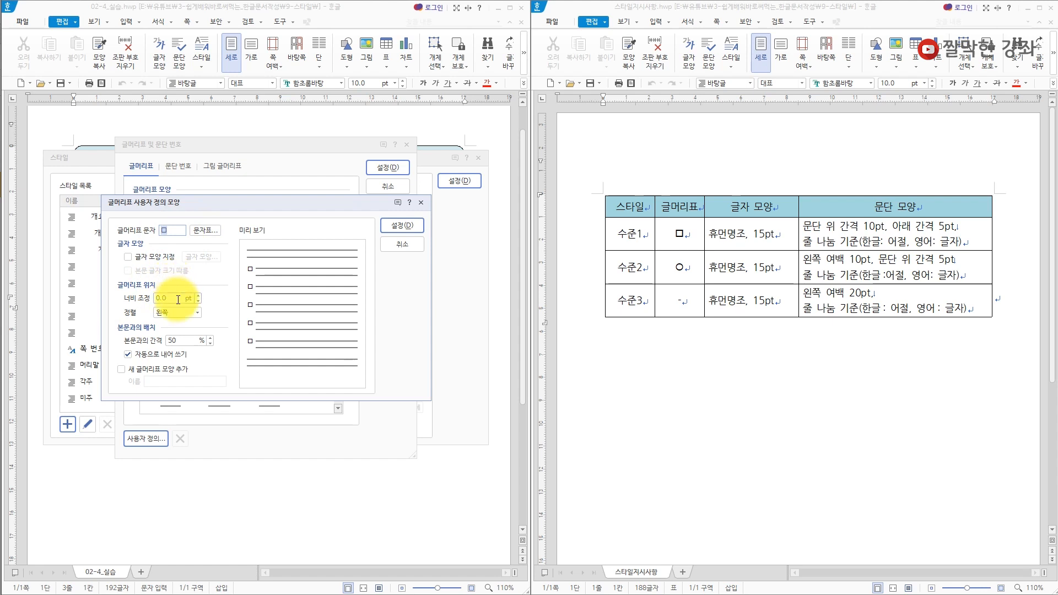
pyautogui.click(406, 225)
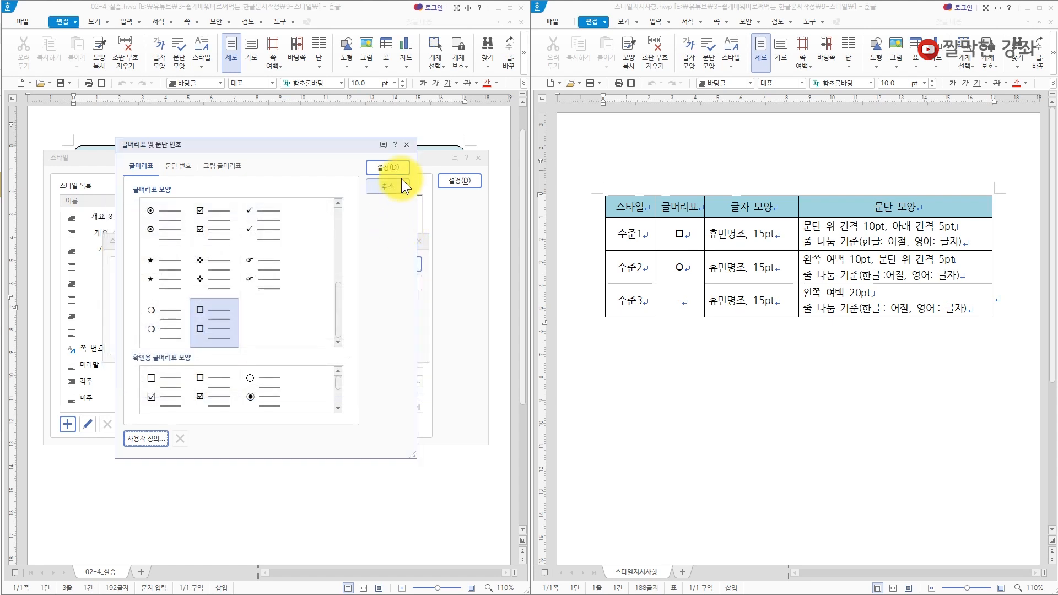
pyautogui.click(392, 166)
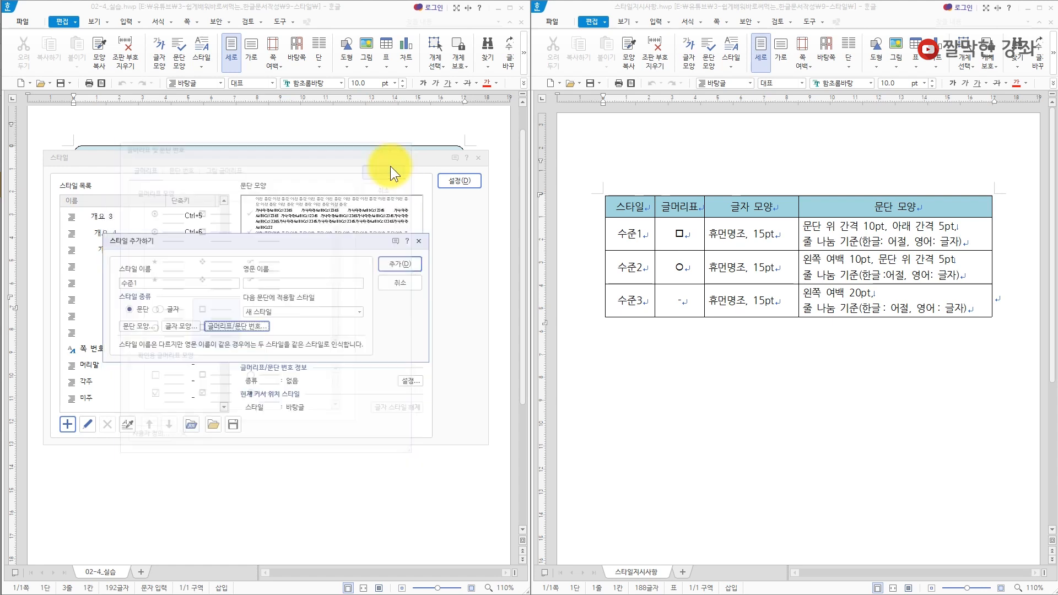
# Set the 수준1 style's character shape to the 휴먼명조 font at 15 pt.
pyautogui.click(177, 326)
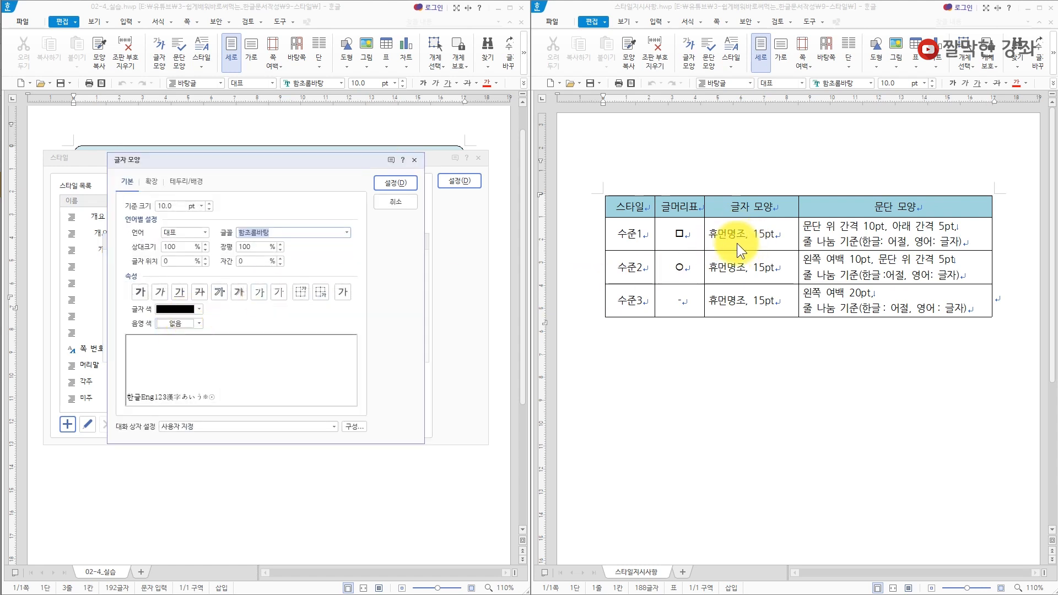
pyautogui.click(346, 233)
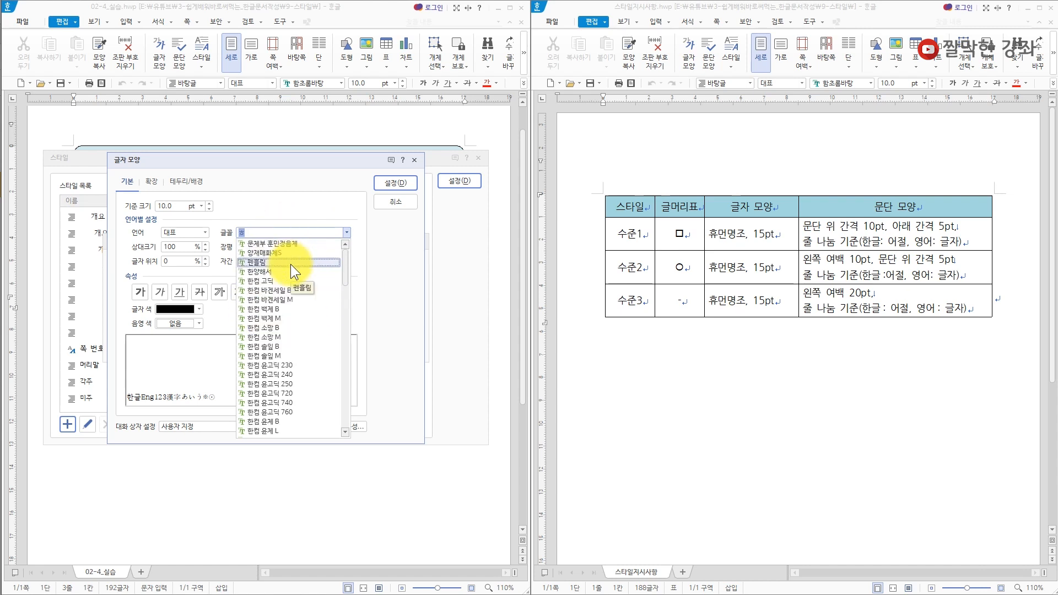
pyautogui.write('휴먼ㅁㅕㅇ')
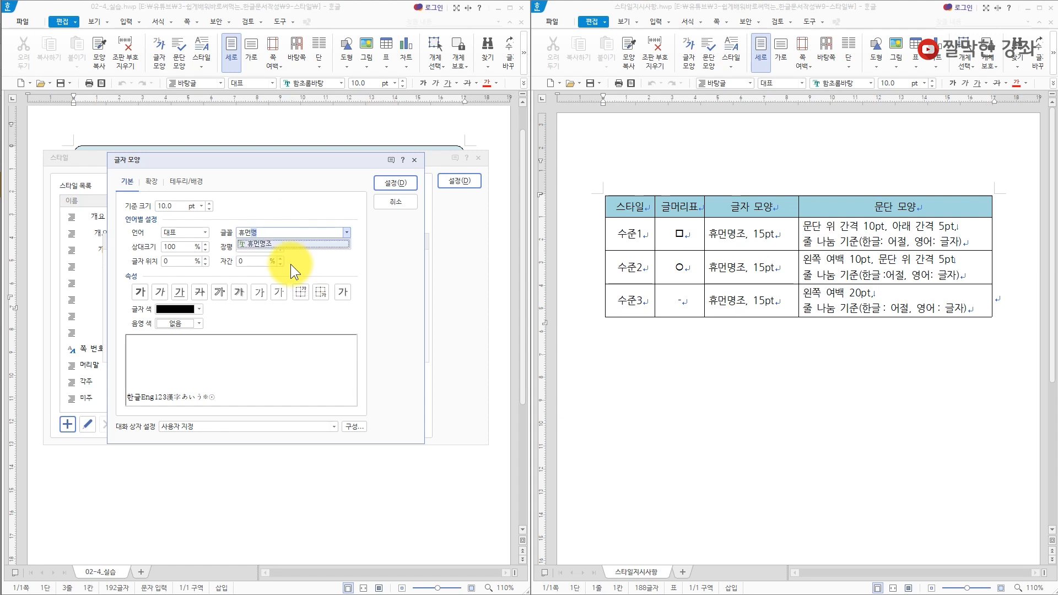
pyautogui.click(265, 243)
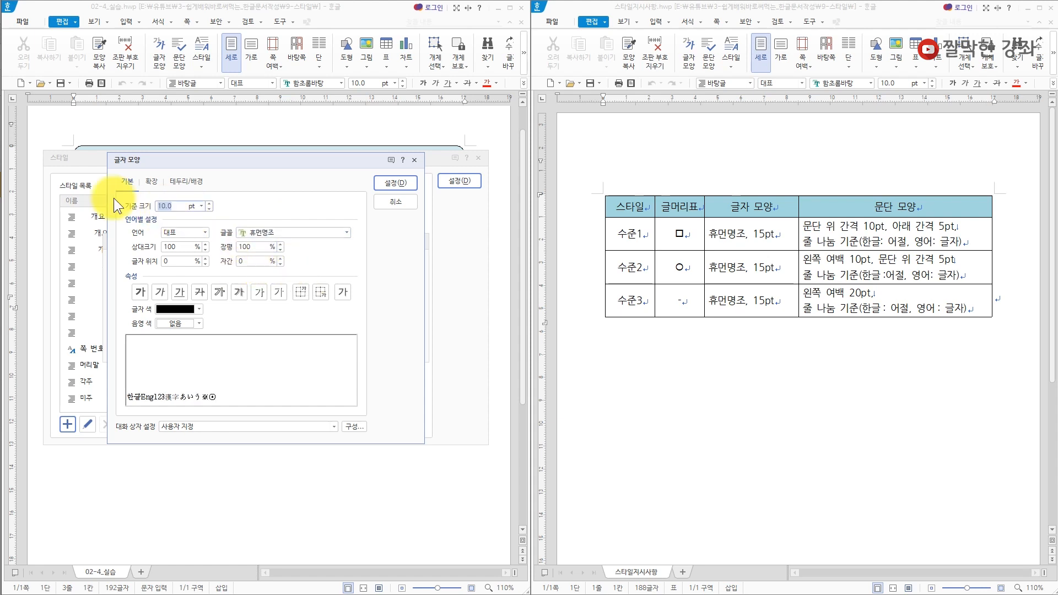
pyautogui.write('15')
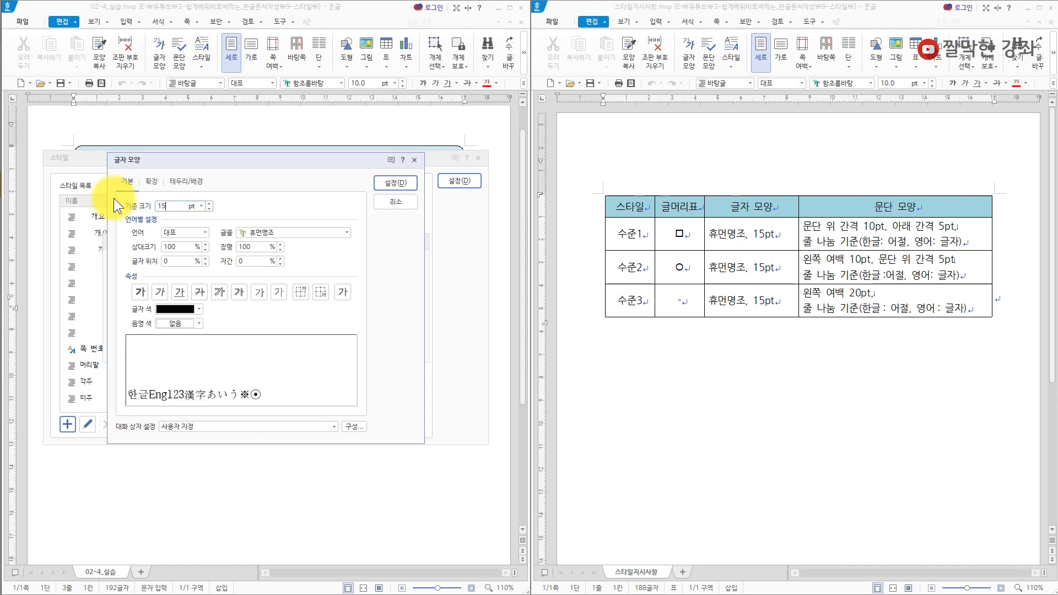
pyautogui.click(395, 182)
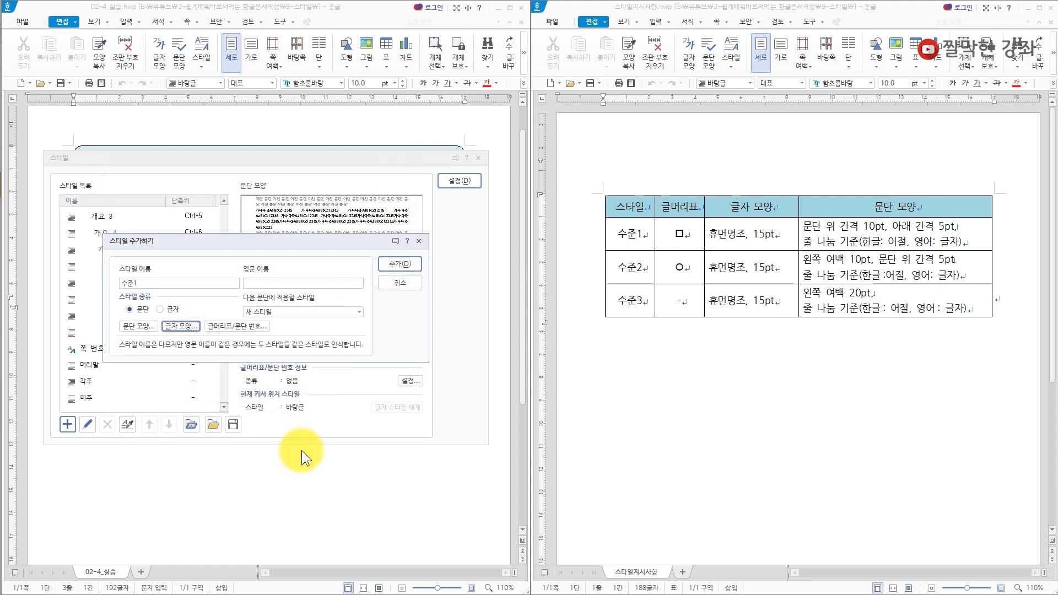
# Set the 수준1 style's paragraph spacing to 10 pt above and 5 pt below.
pyautogui.click(138, 328)
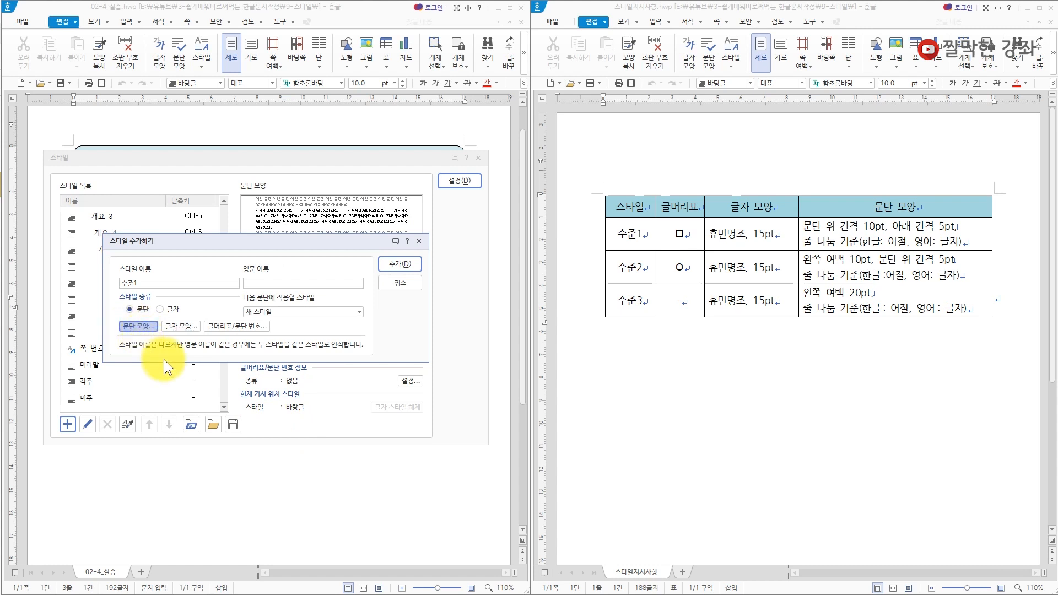
pyautogui.click(292, 283)
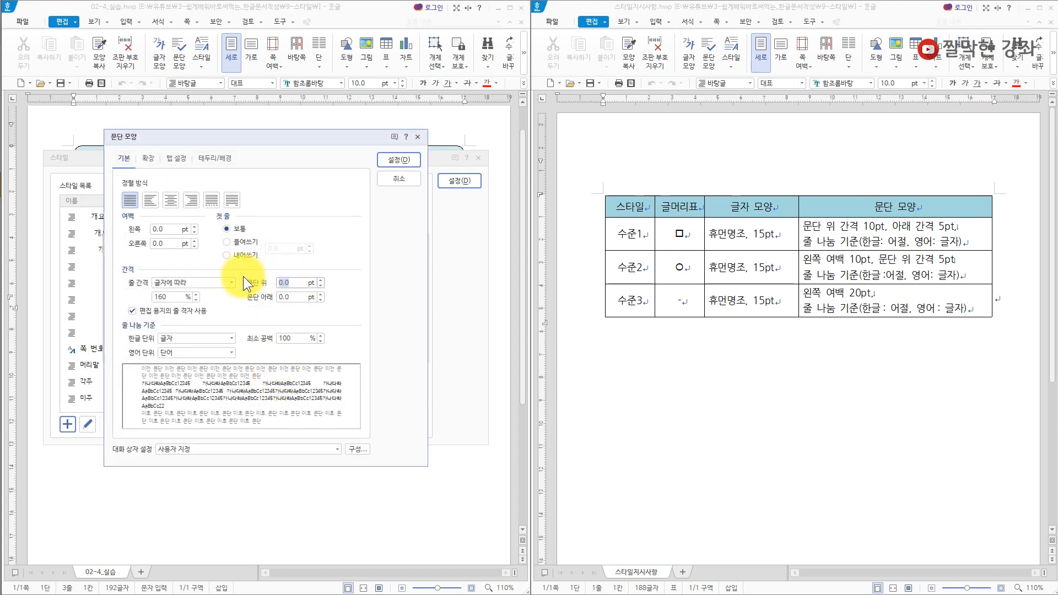
pyautogui.write('10')
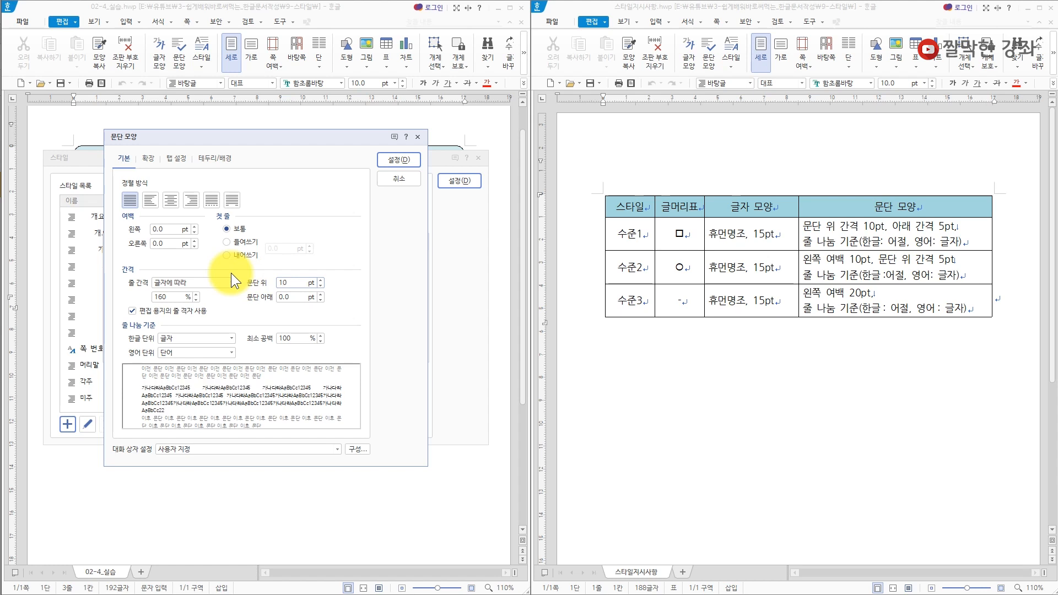
pyautogui.click(285, 296)
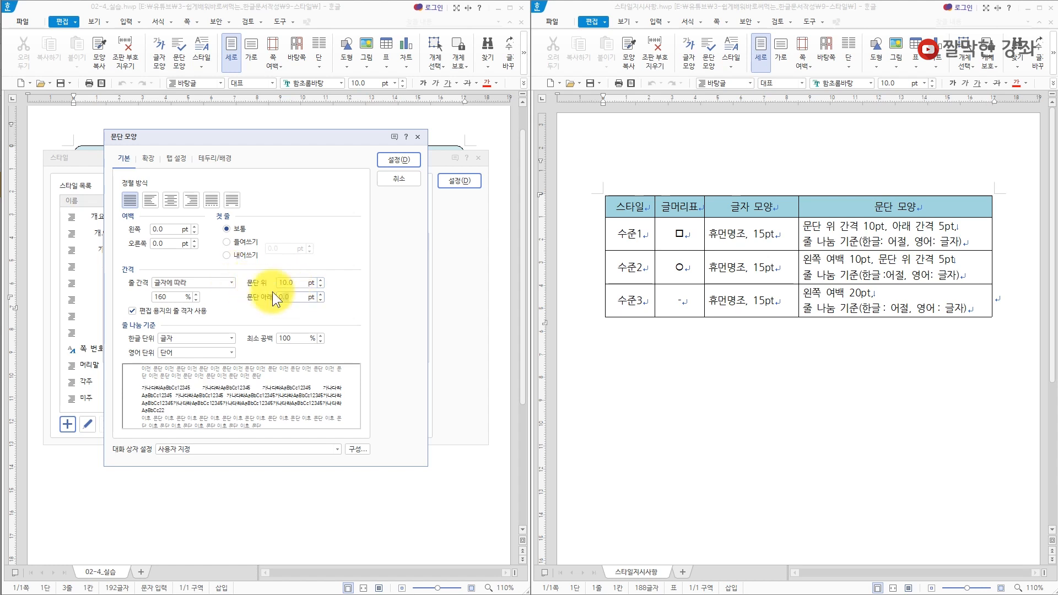
pyautogui.write('5')
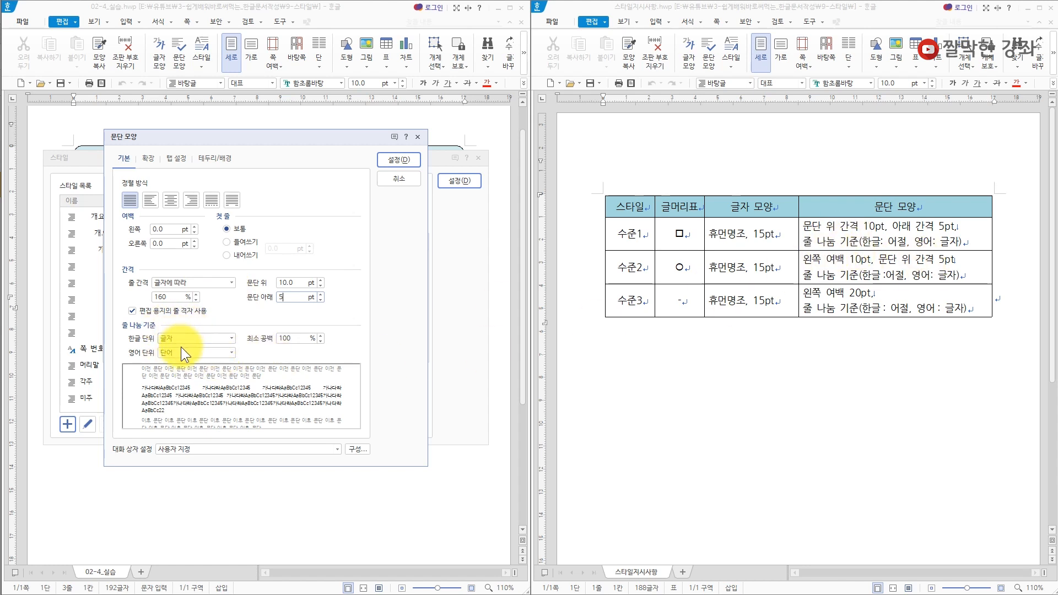
# Set the 수준1 line-break units to 어절 for Korean and 글자 for English, and add the style to the list.
pyautogui.click(232, 335)
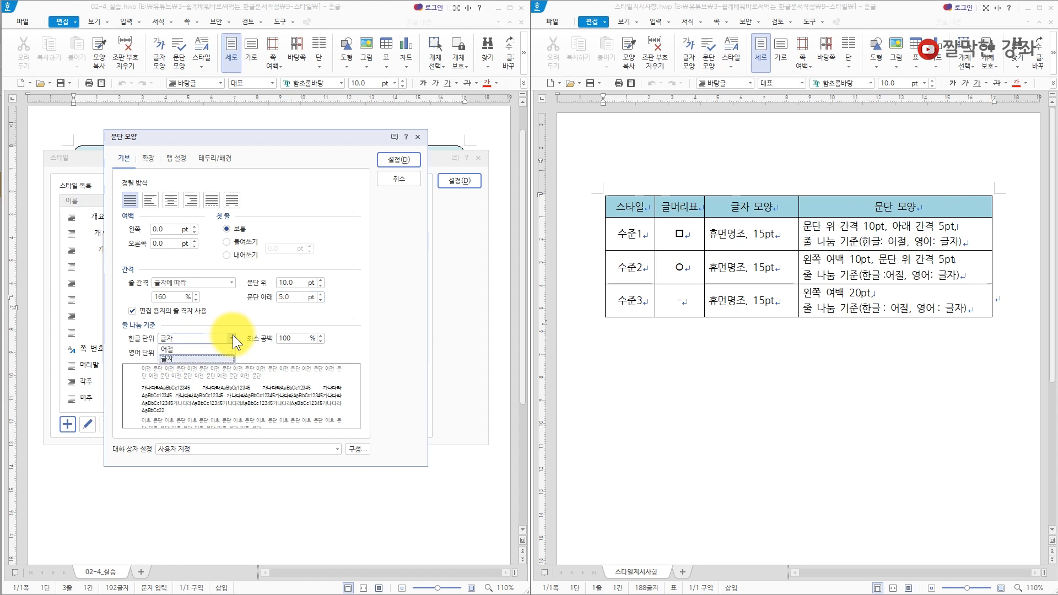
pyautogui.click(184, 349)
pyautogui.click(231, 352)
pyautogui.click(176, 382)
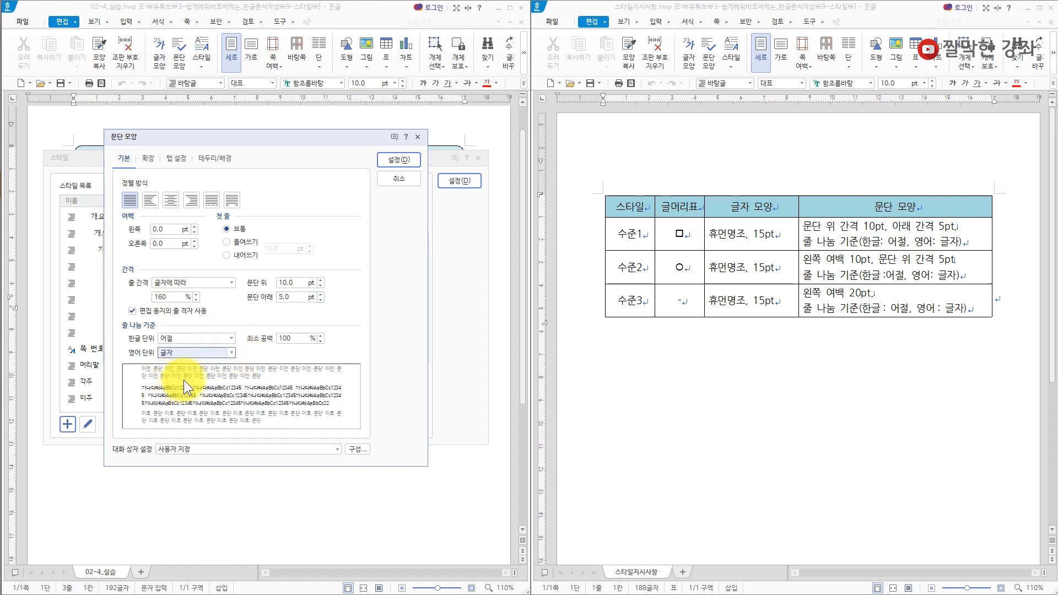
pyautogui.click(403, 157)
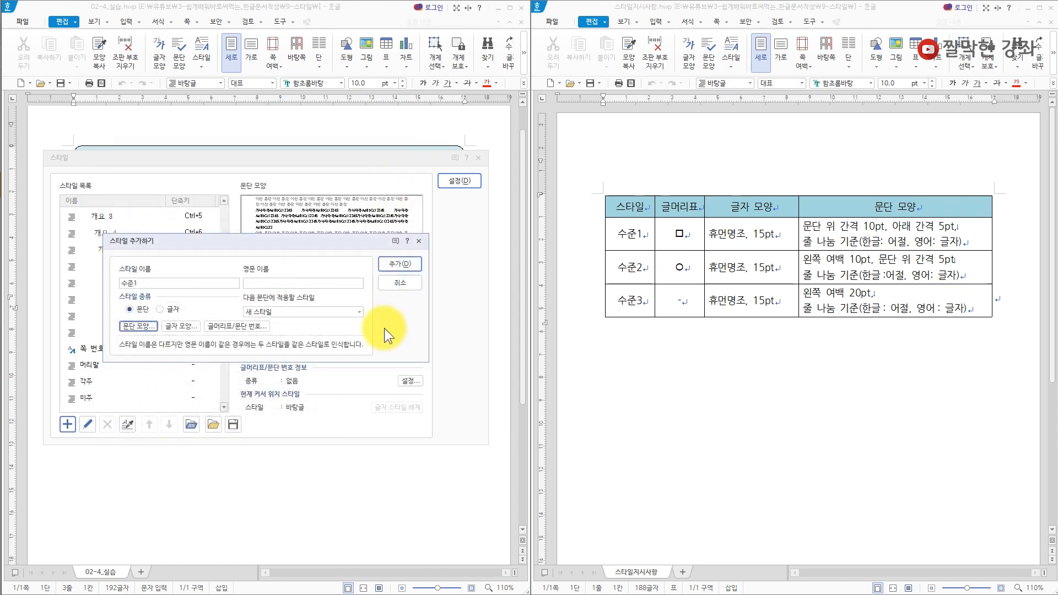
pyautogui.click(395, 264)
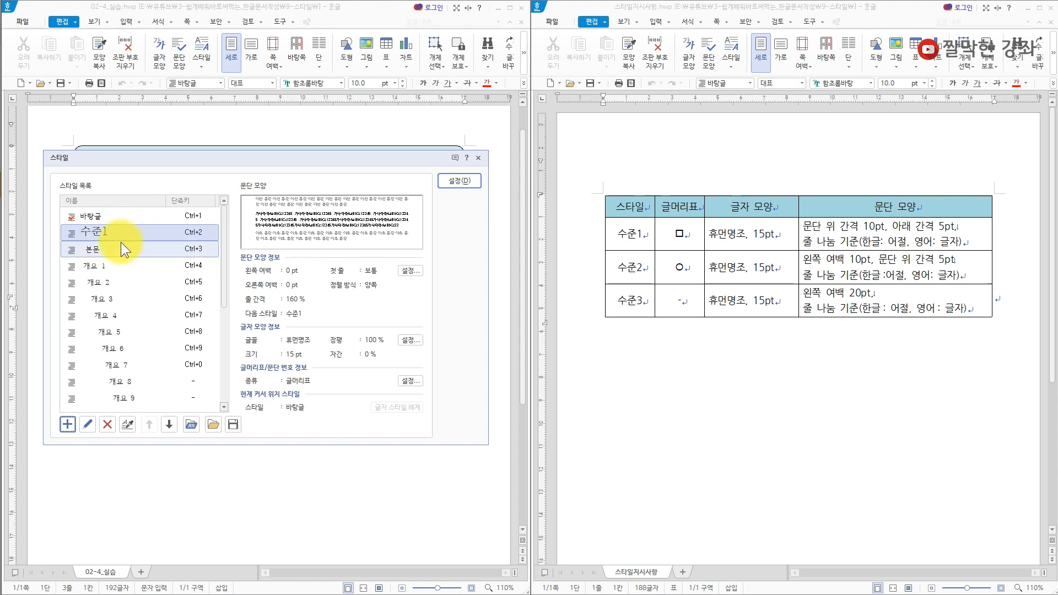
# Start a new paragraph style named 수준2 and open the custom settings of the filled round bullet for it.
pyautogui.click(67, 424)
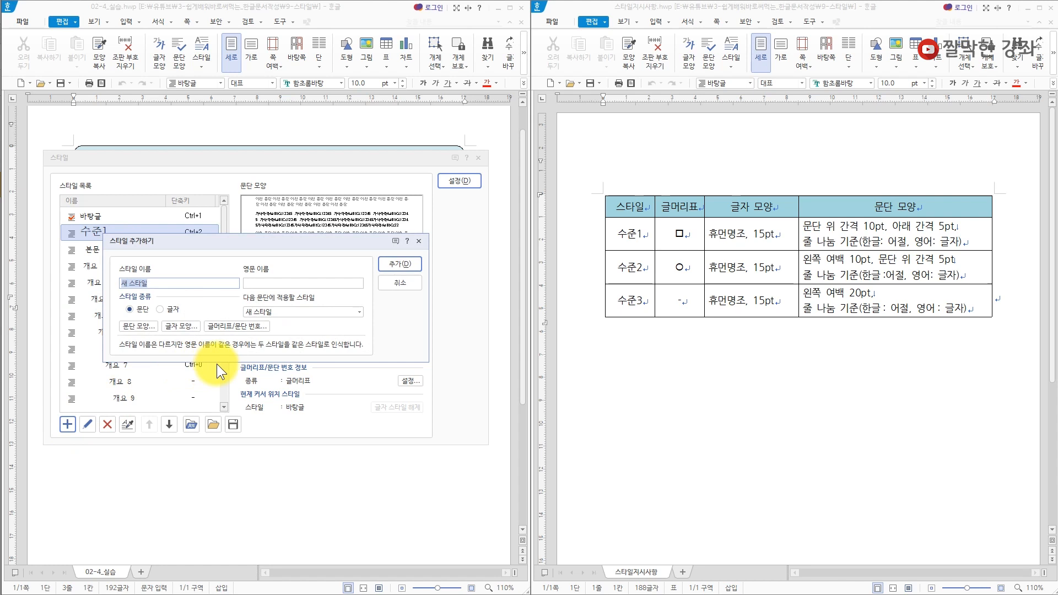
pyautogui.write('수준2')
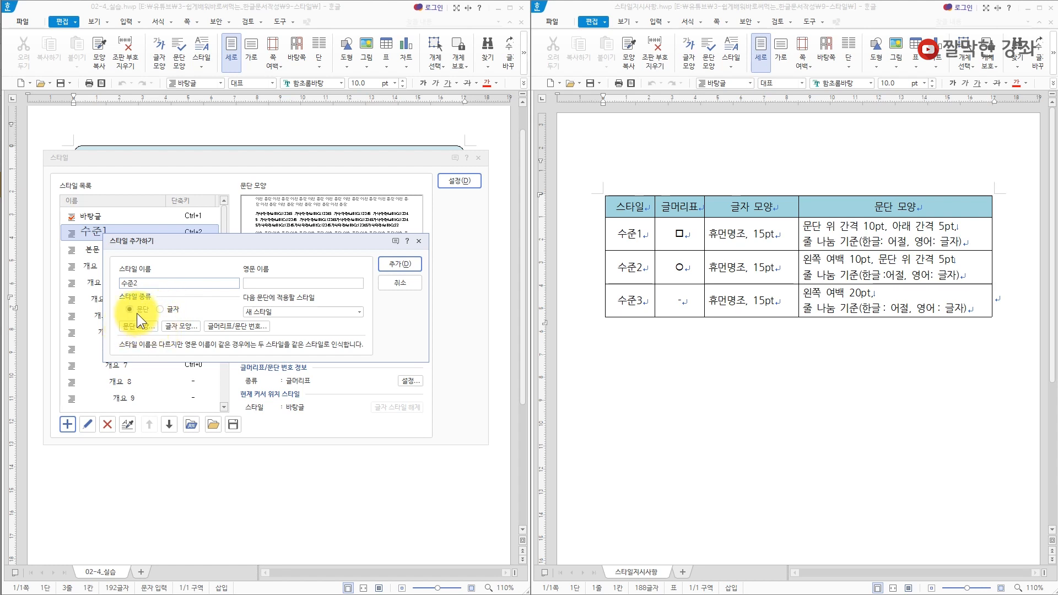
pyautogui.click(240, 327)
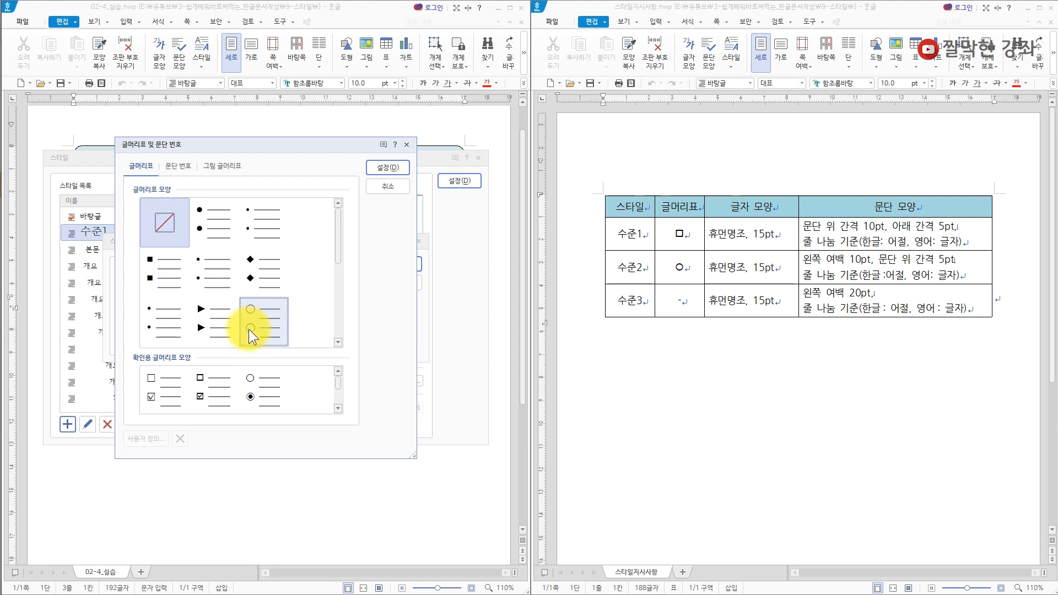
pyautogui.click(210, 220)
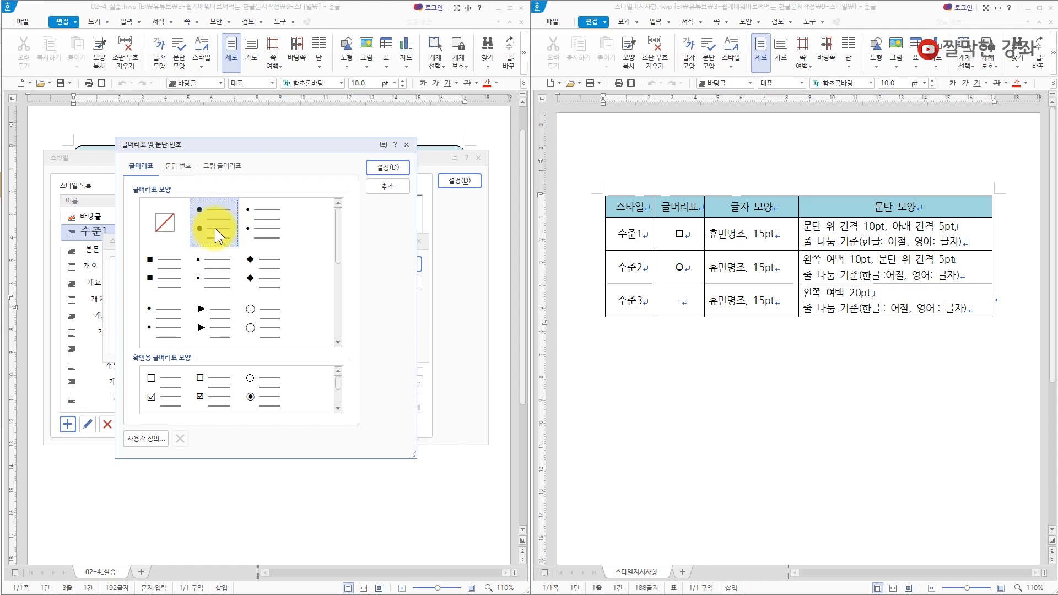
pyautogui.click(161, 221)
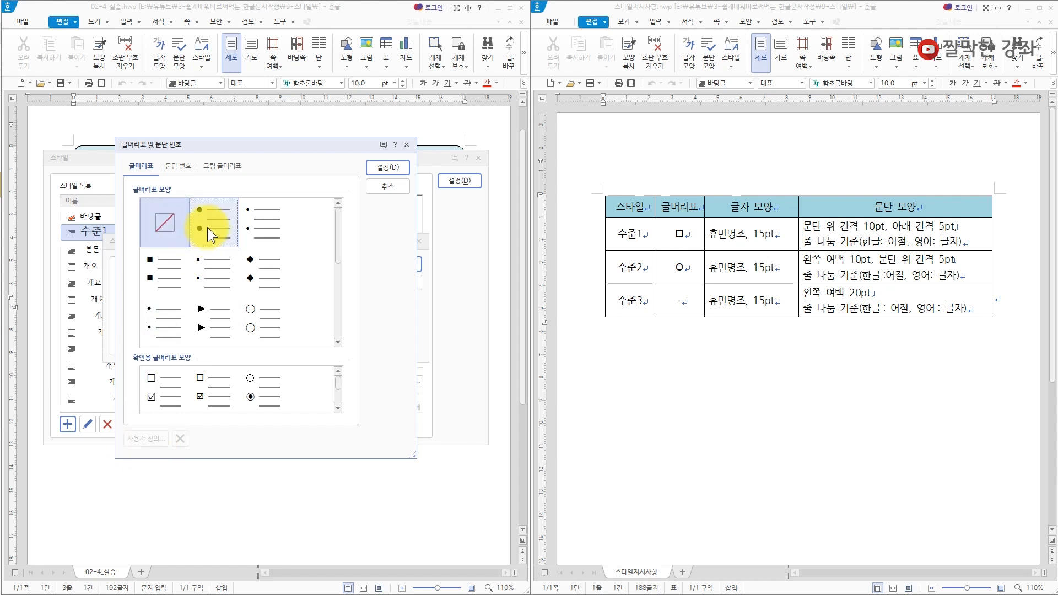
pyautogui.click(207, 227)
pyautogui.click(144, 441)
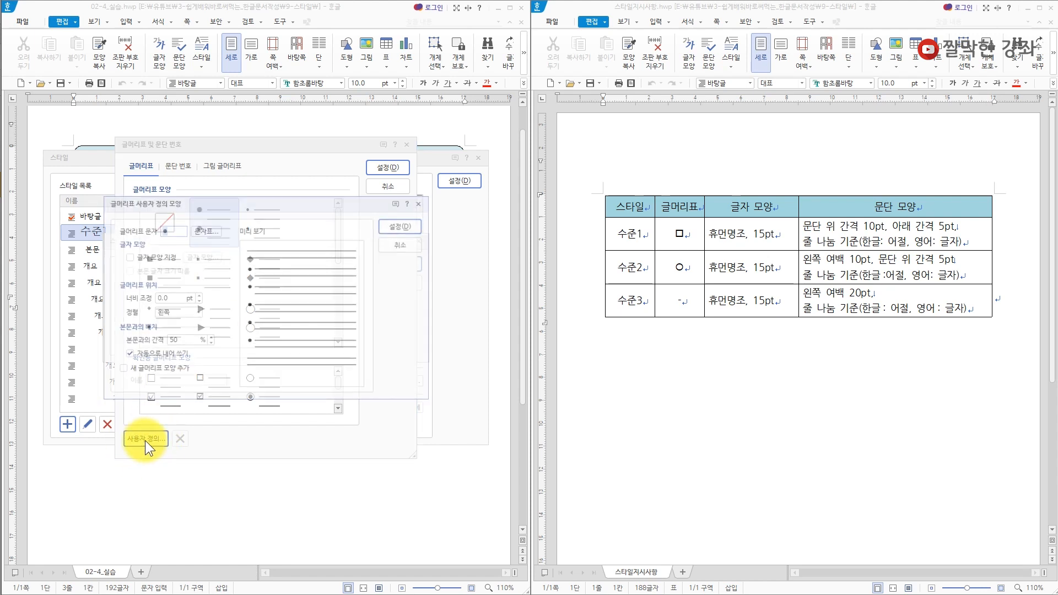
# Replace the bullet character with the hollow circle from the user character set 특수기호 및 딩벳기호 and apply it to the 수준2 style.
pyautogui.click(207, 230)
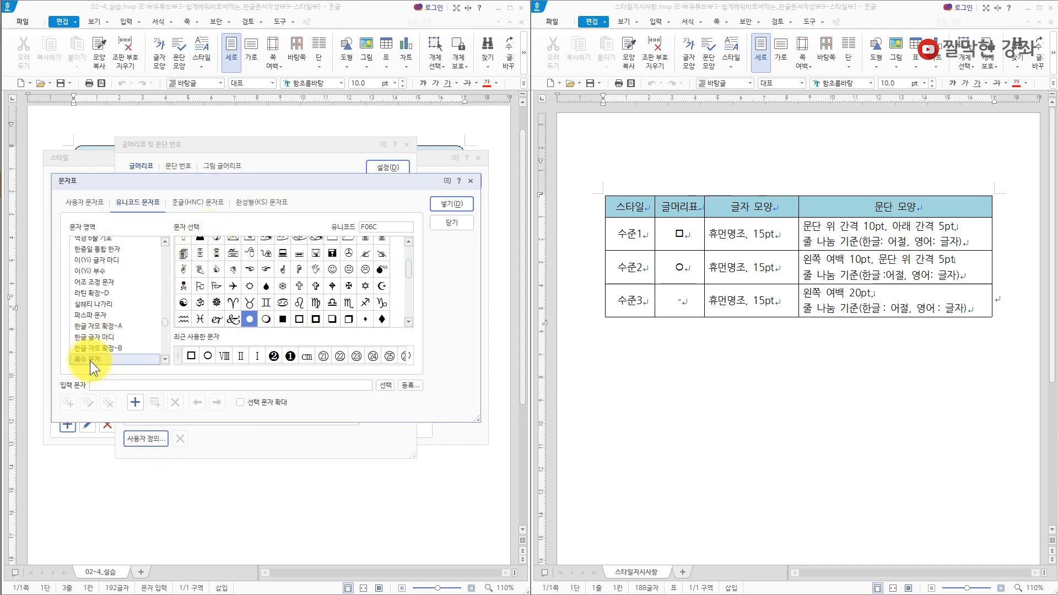
pyautogui.click(80, 200)
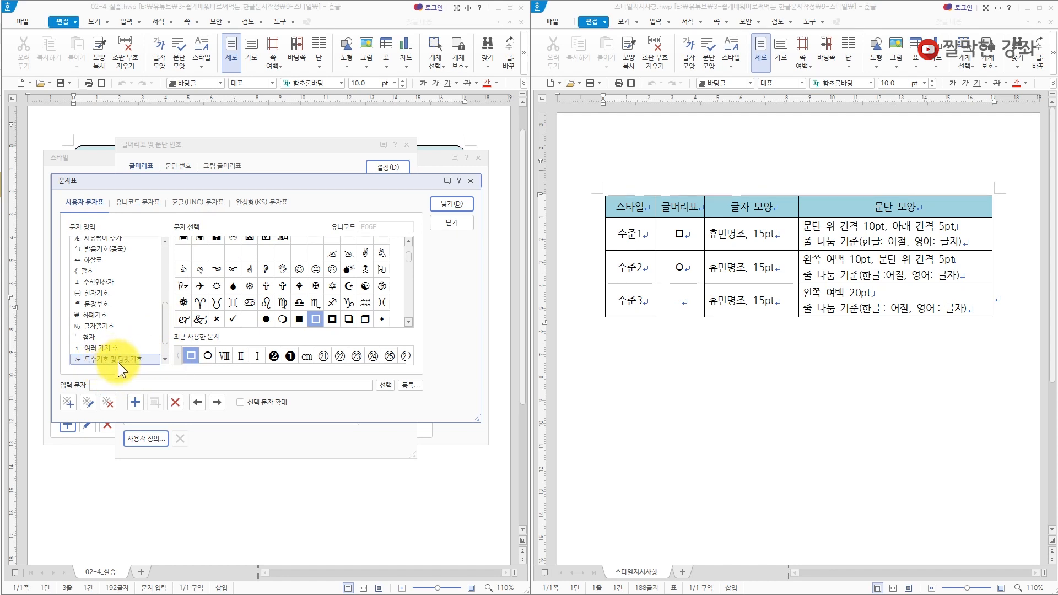
pyautogui.click(408, 322)
pyautogui.click(408, 322)
pyautogui.click(407, 322)
pyautogui.click(407, 322)
pyautogui.click(407, 321)
pyautogui.click(409, 321)
pyautogui.click(409, 322)
pyautogui.click(409, 322)
pyautogui.click(409, 322)
pyautogui.click(409, 322)
pyautogui.click(189, 290)
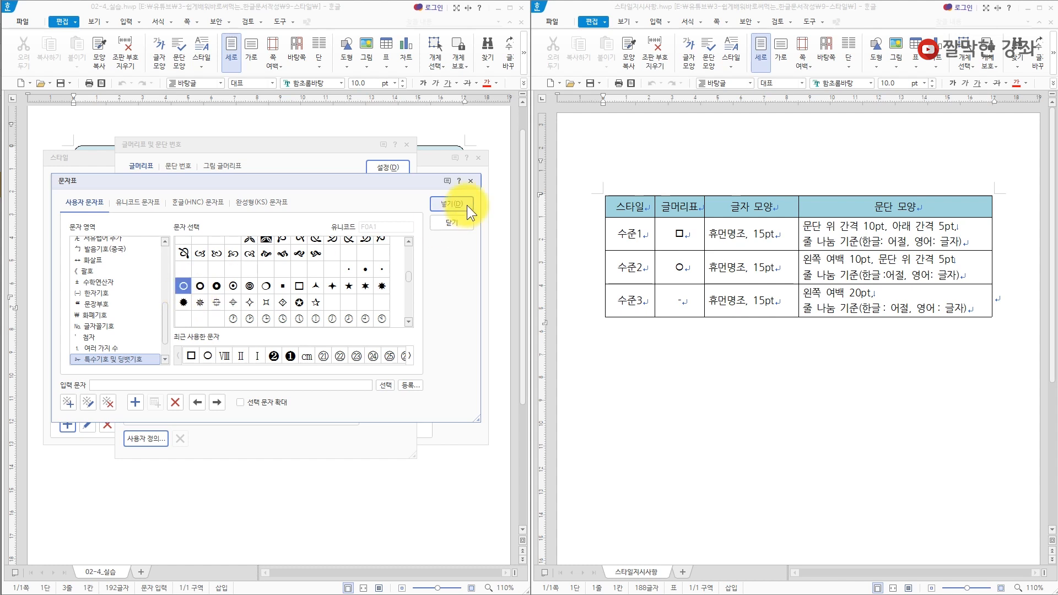
pyautogui.click(452, 203)
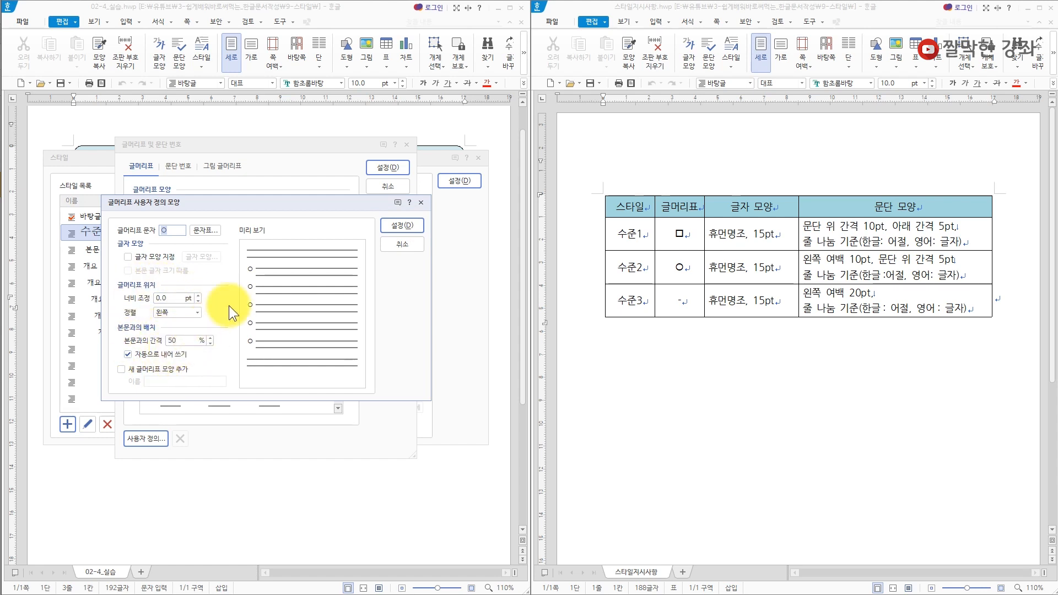
pyautogui.click(411, 224)
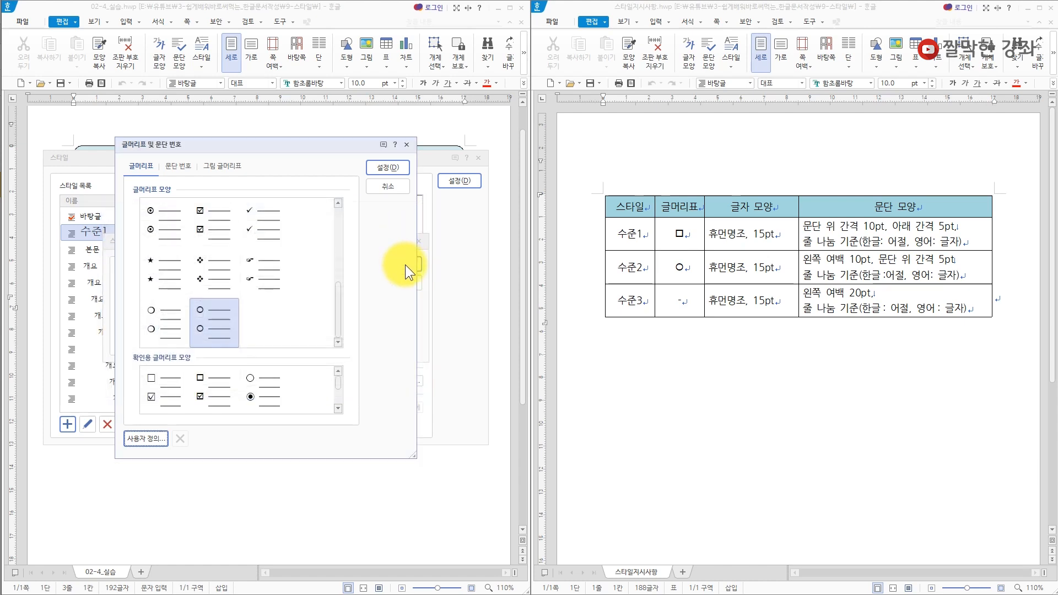
pyautogui.click(392, 171)
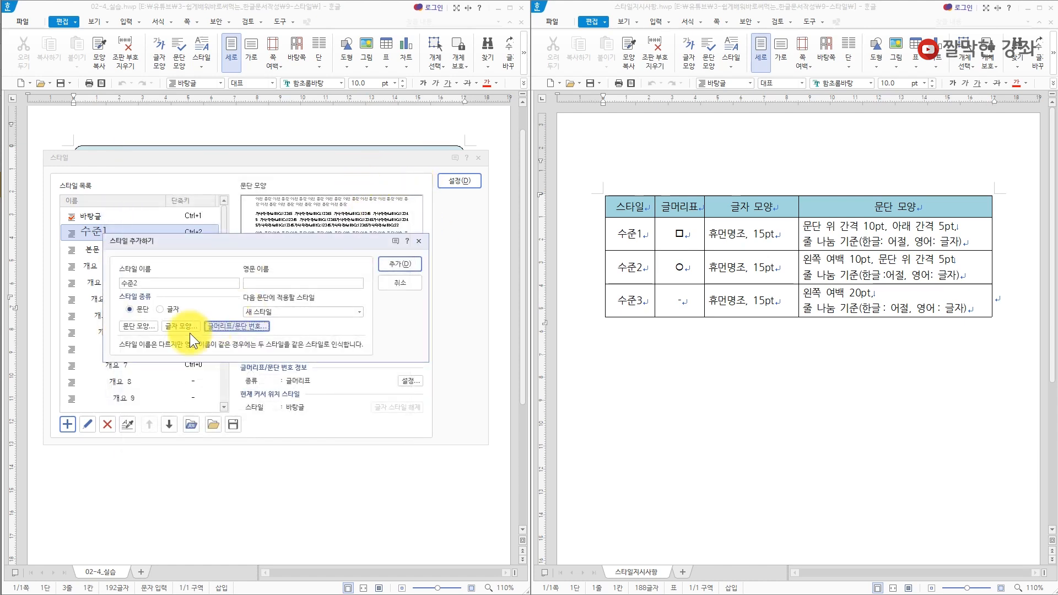
# Set the 수준2 style's character shape to the 휴먼명조 font at 15 pt.
pyautogui.click(177, 325)
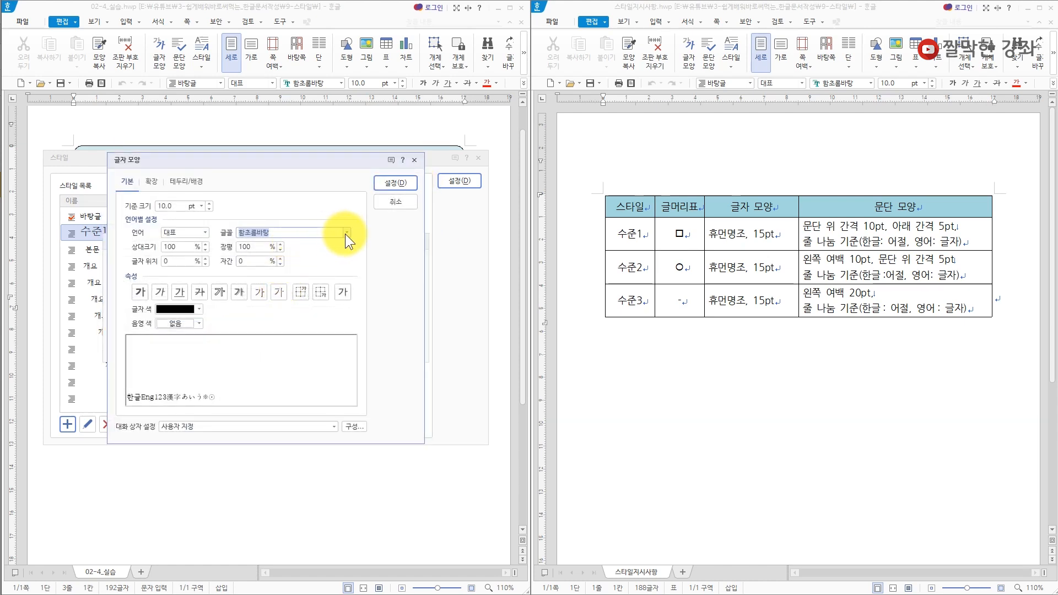
pyautogui.click(346, 234)
pyautogui.click(274, 309)
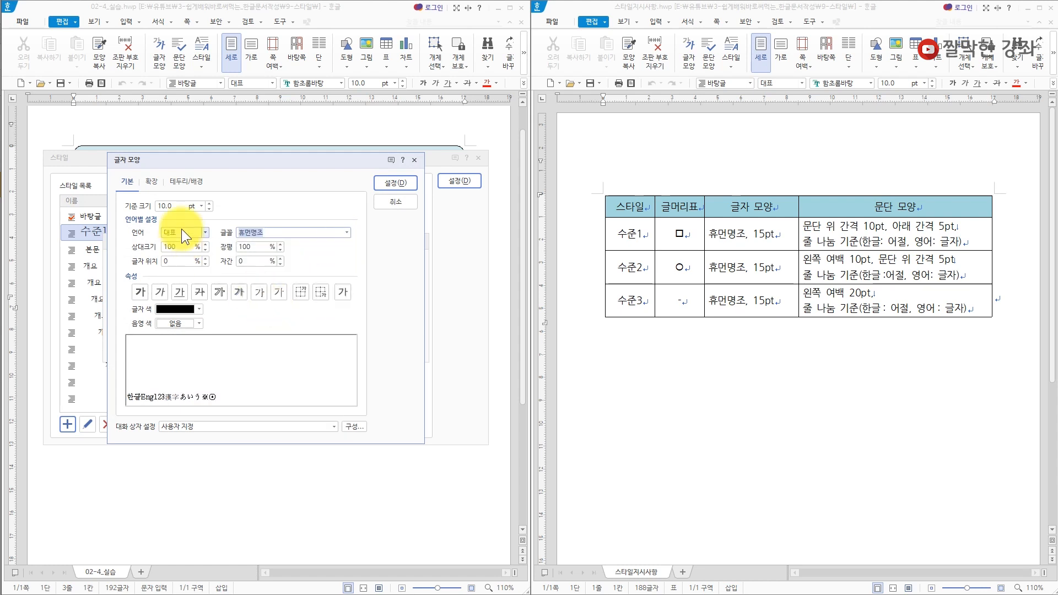
pyautogui.click(181, 207)
pyautogui.write('15')
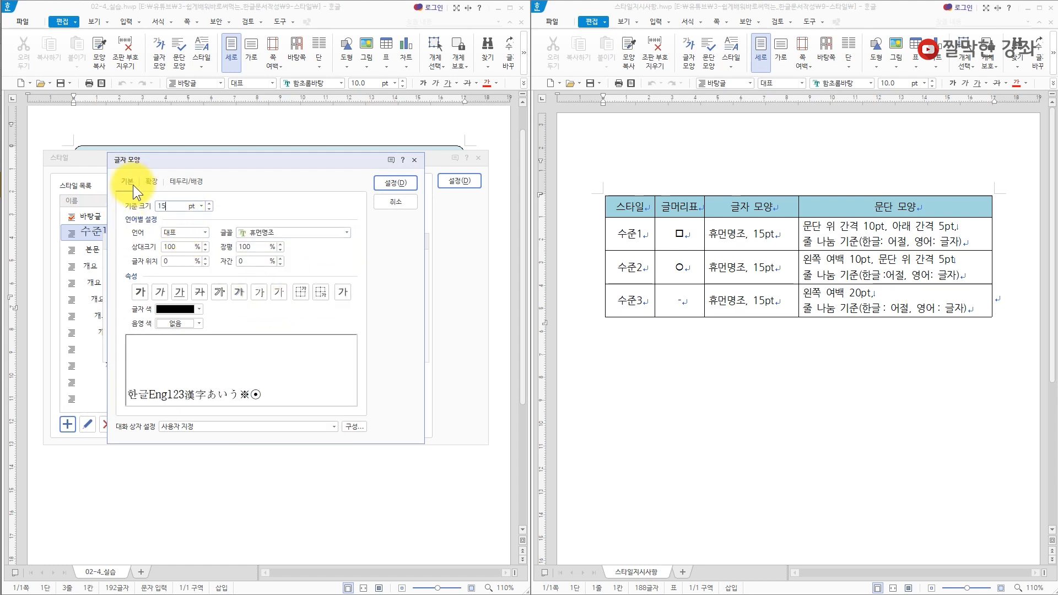
pyautogui.click(392, 182)
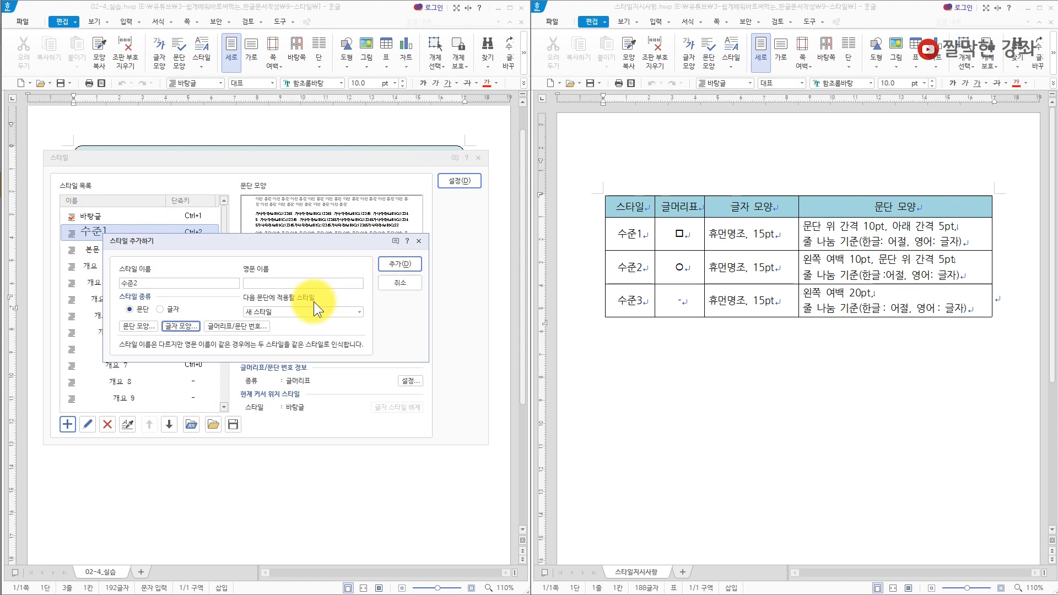
# Set the 수준2 paragraph shape to a 10 pt left margin, with 10 pt spacing above and 5 pt below.
pyautogui.click(137, 327)
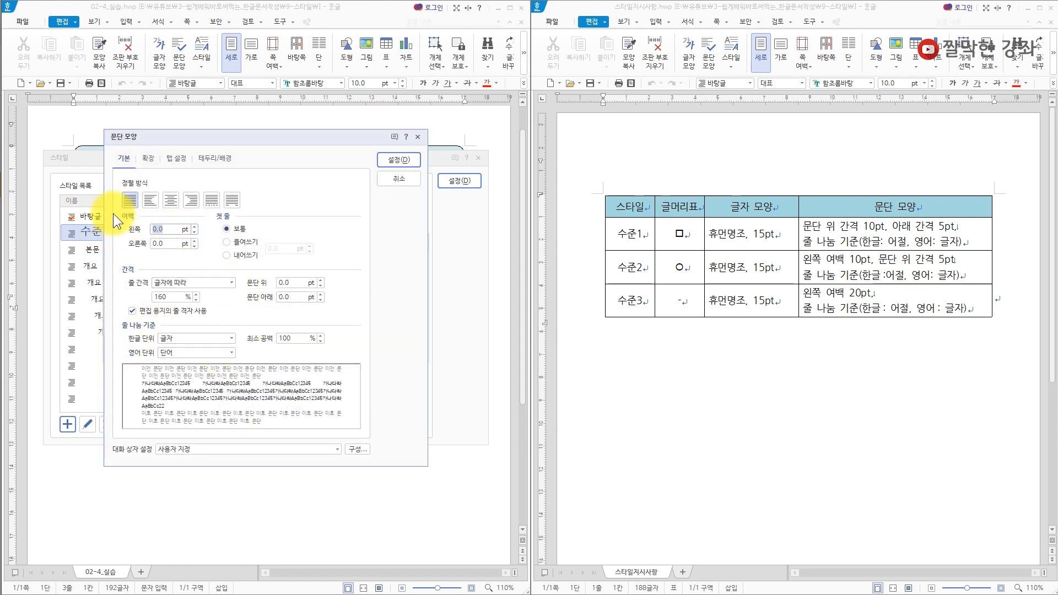
pyautogui.write('10')
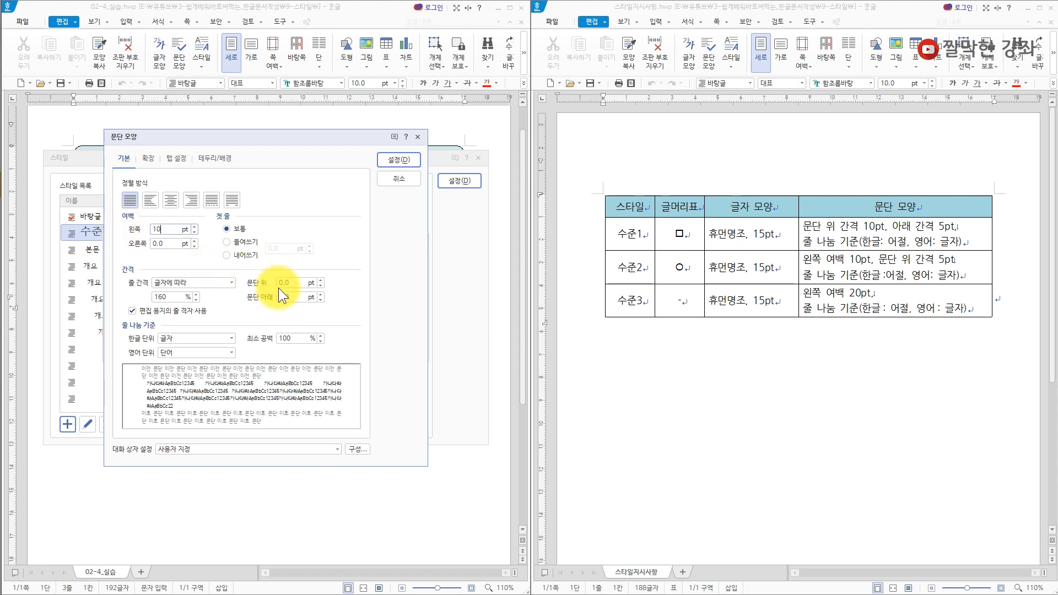
pyautogui.click(303, 284)
pyautogui.write('10')
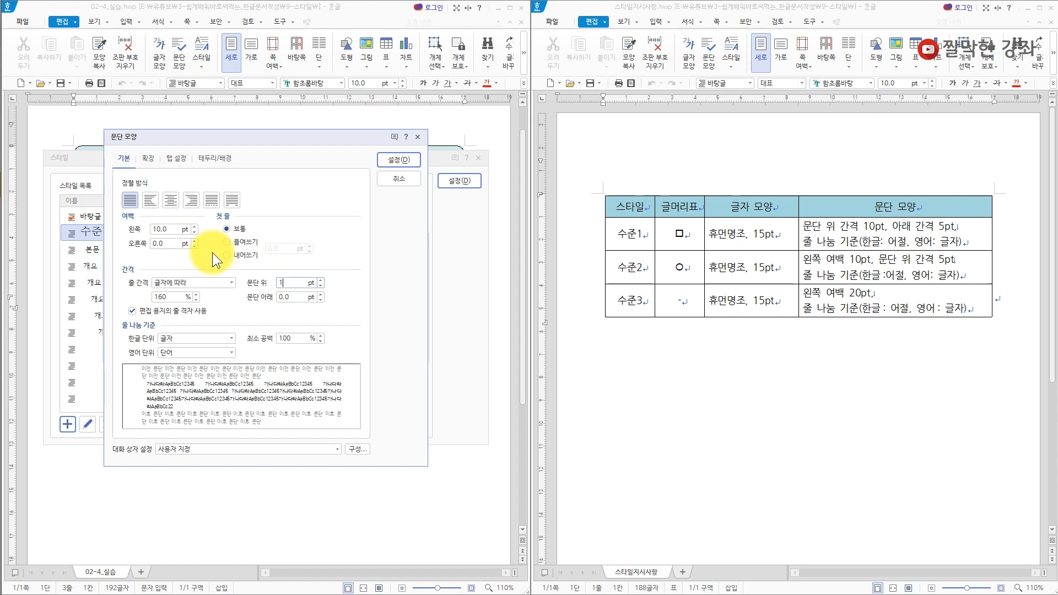
pyautogui.click(295, 298)
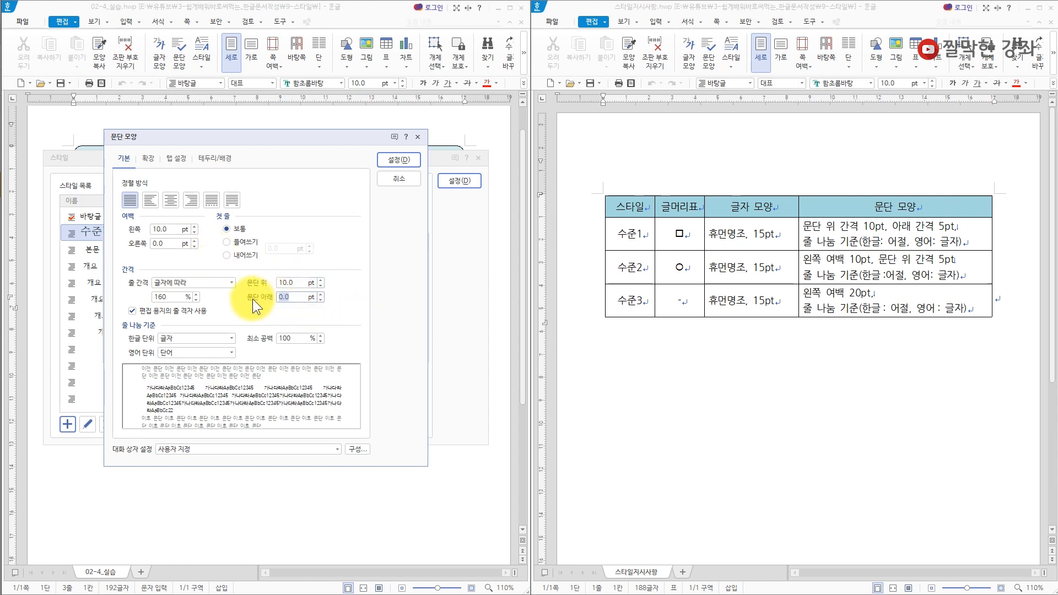
pyautogui.write('5')
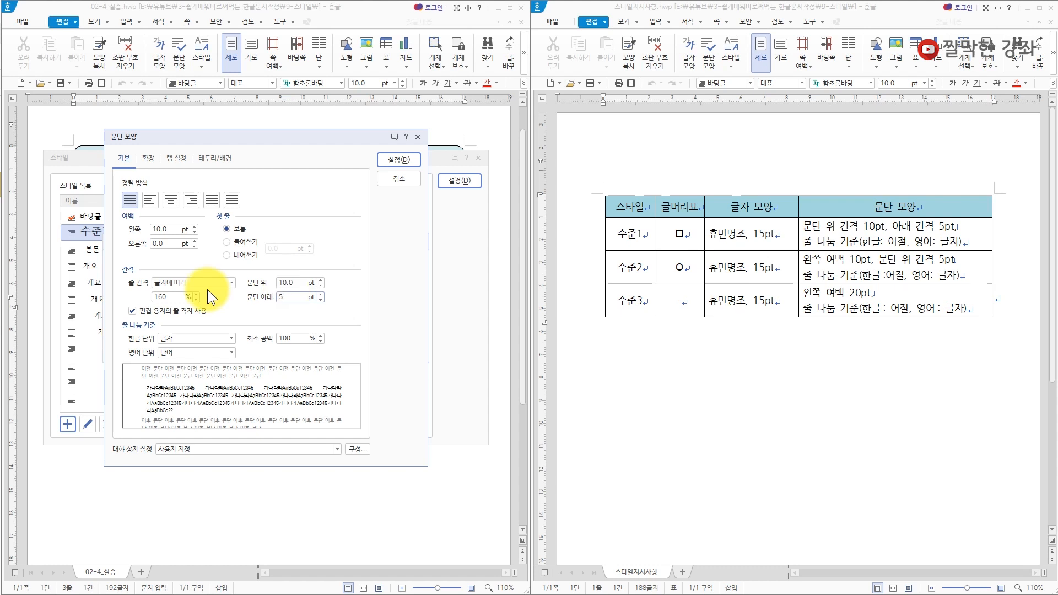
# Set the 수준2 line-break units to 어절 for Korean and 글자 for English, and add the style to the list.
pyautogui.click(228, 337)
pyautogui.click(181, 352)
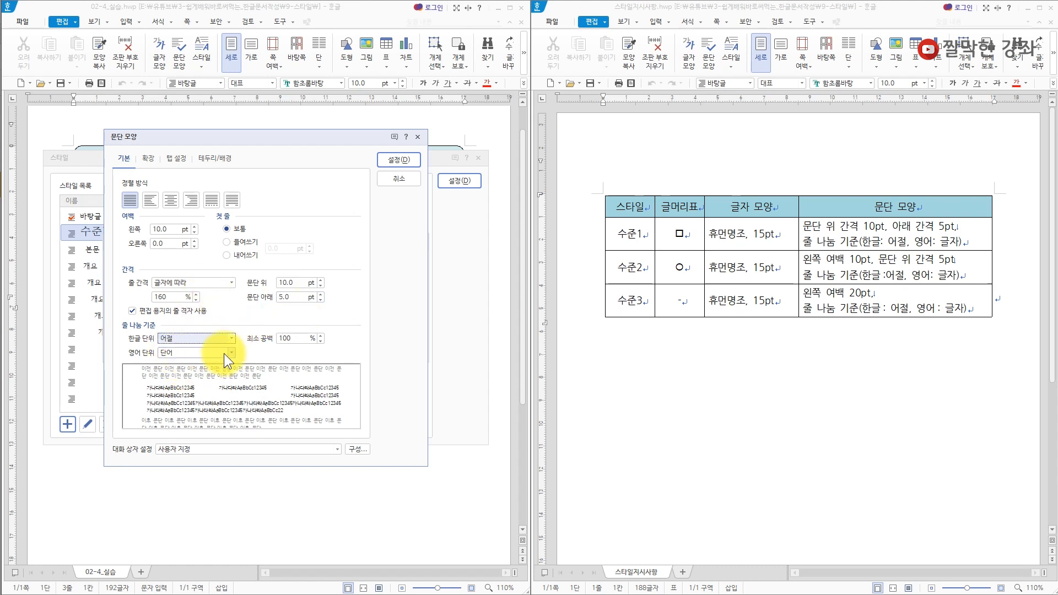
pyautogui.click(230, 353)
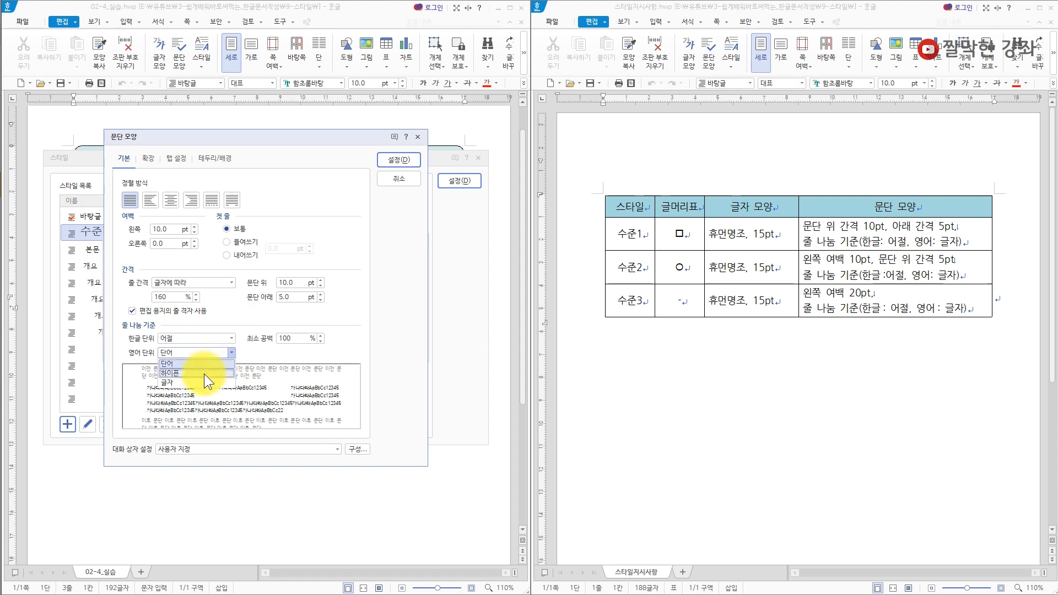
pyautogui.click(170, 381)
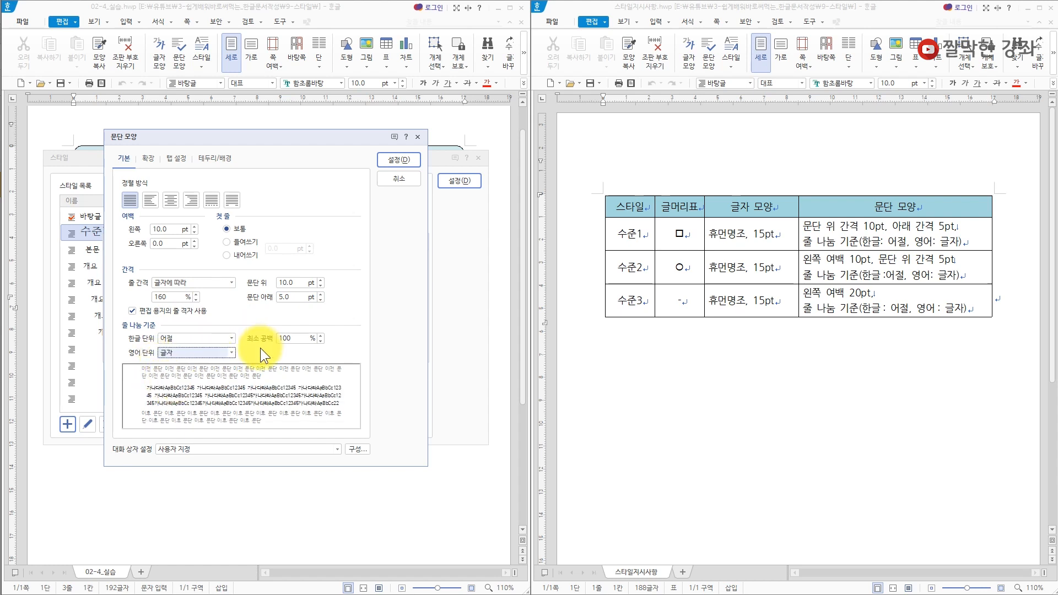
pyautogui.click(404, 157)
pyautogui.click(399, 263)
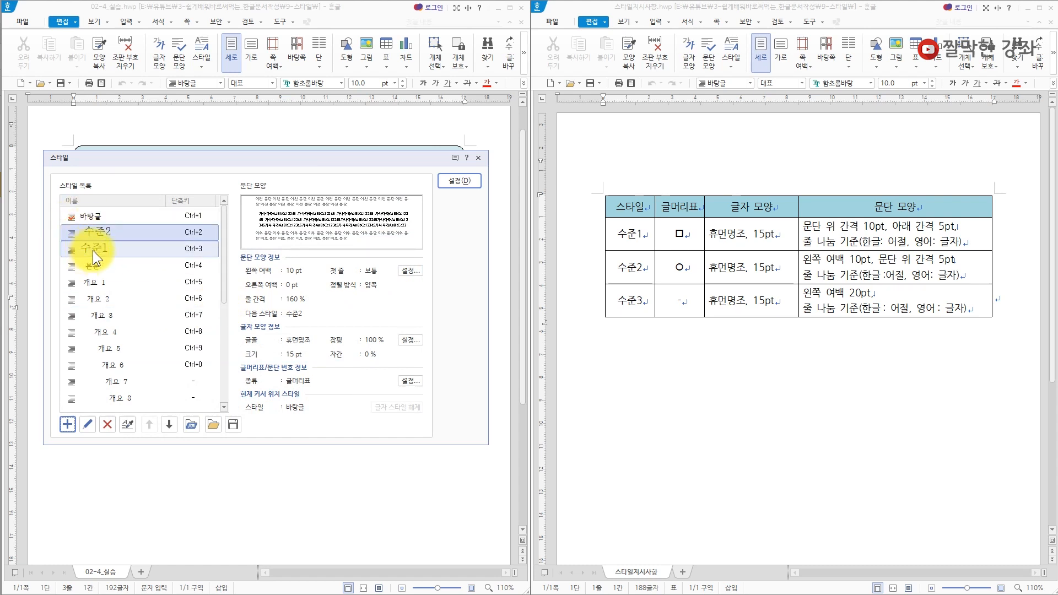
# Start a new paragraph style named 수준3 and open the custom settings of the filled round bullet for it.
pyautogui.click(67, 424)
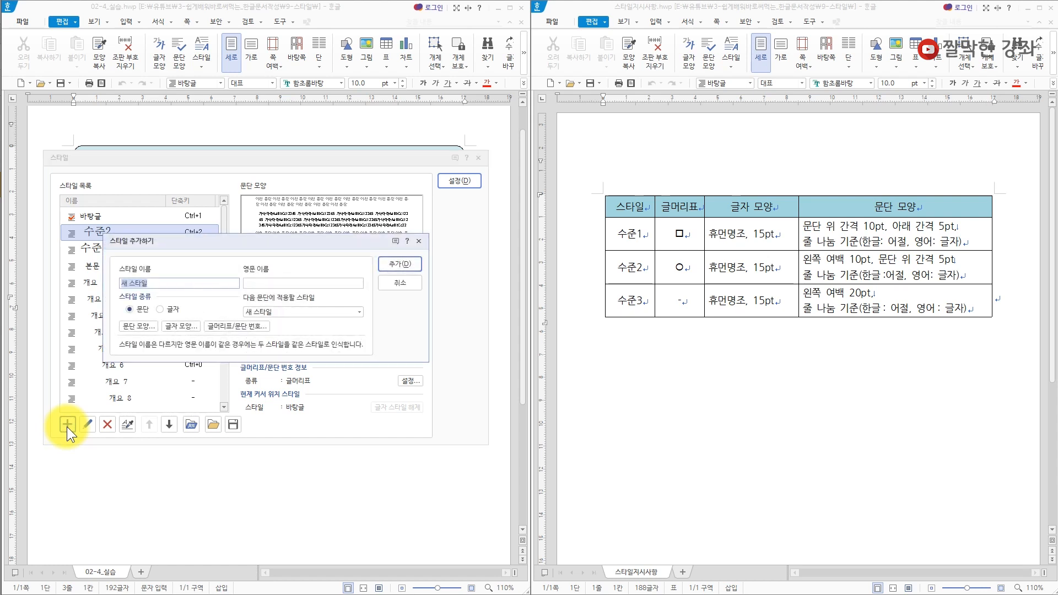
pyautogui.write('수준3')
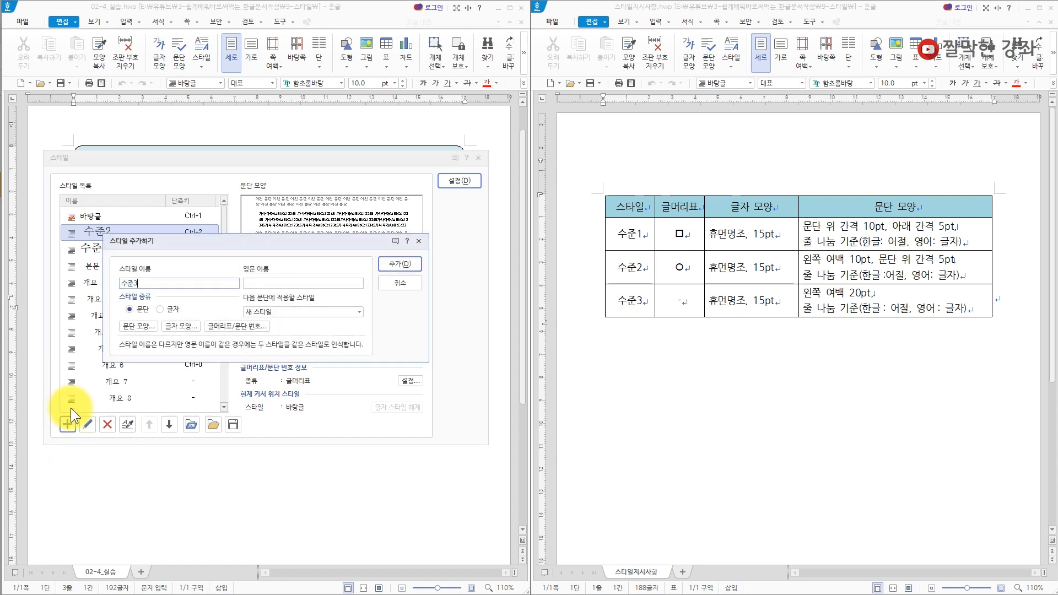
pyautogui.click(238, 326)
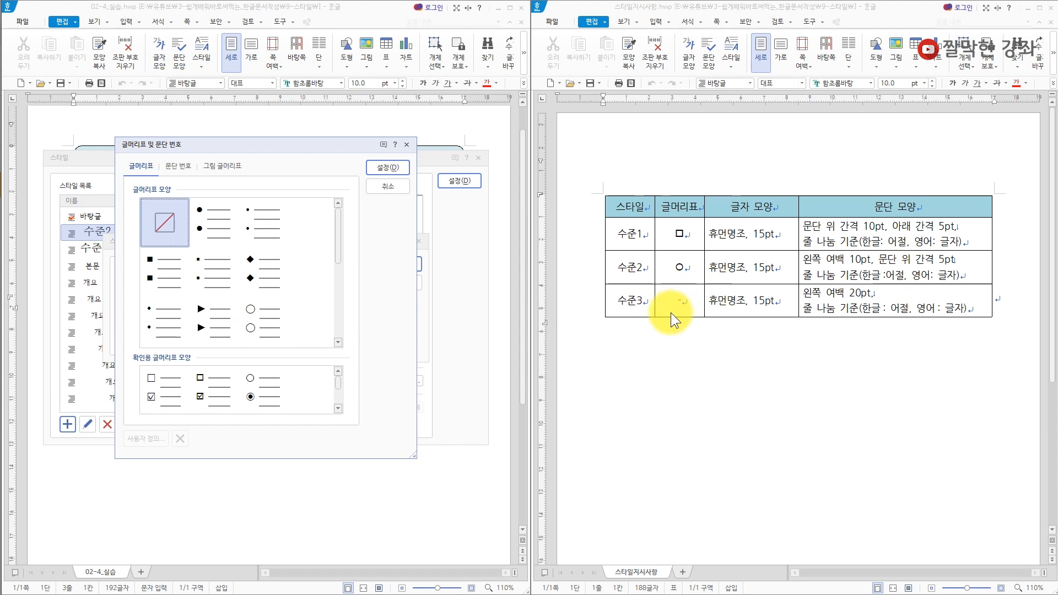
pyautogui.moveTo(335, 231); pyautogui.dragTo(216, 216)
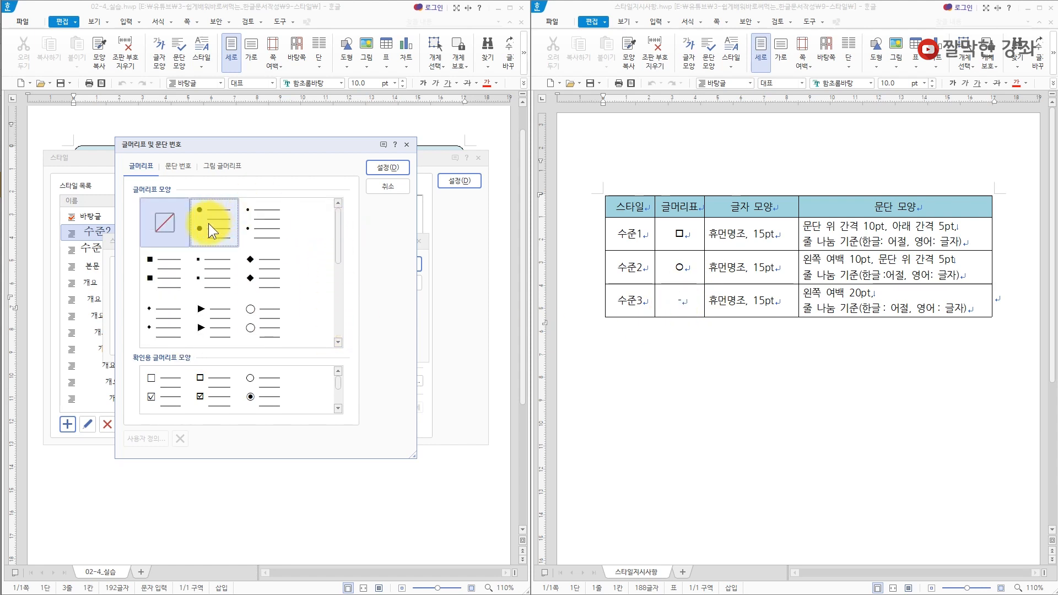
pyautogui.click(208, 223)
pyautogui.click(144, 438)
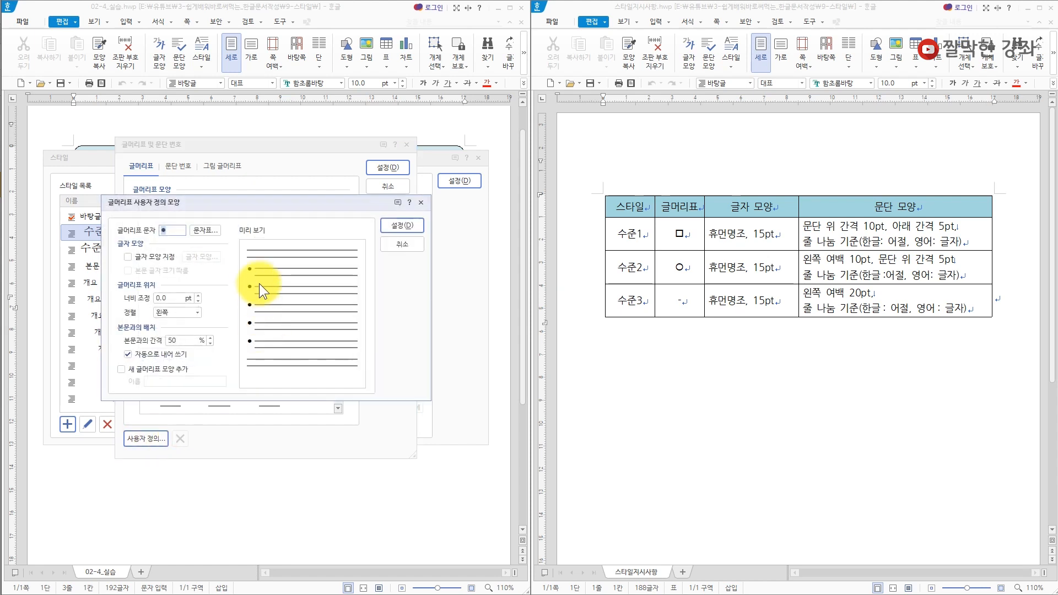
# Replace the bullet character with a hyphen (-) and apply it to the 수준3 style.
pyautogui.click(177, 231)
pyautogui.write('-')
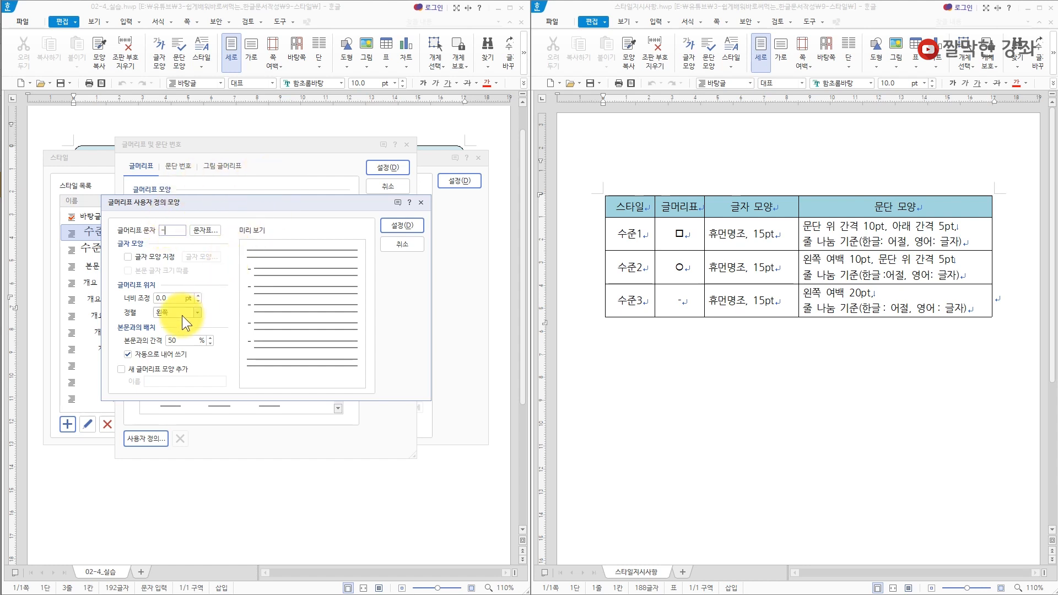
pyautogui.click(402, 223)
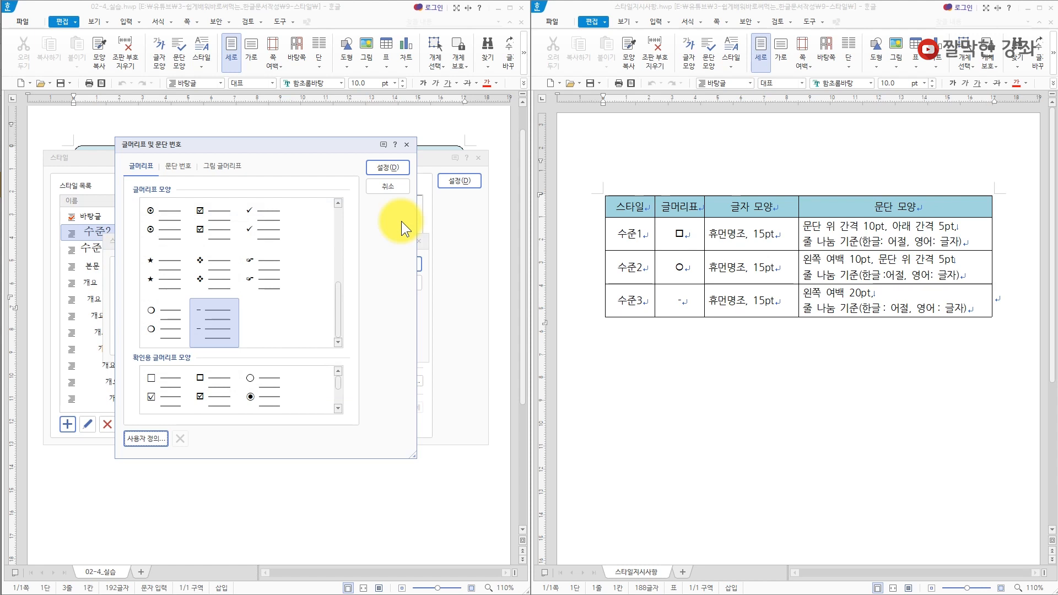
pyautogui.click(394, 165)
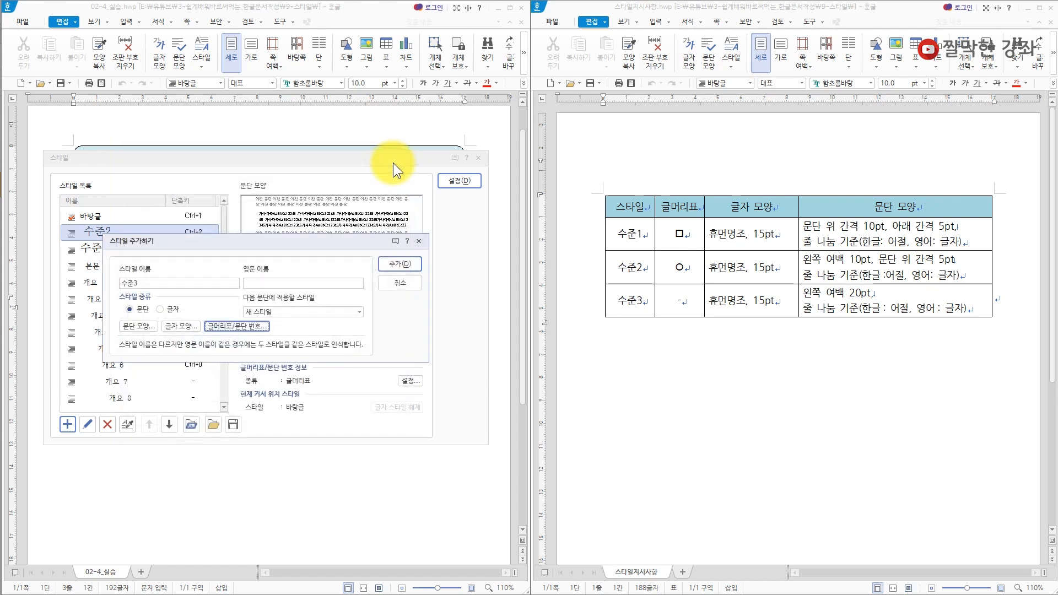
# Set the 수준3 style's character shape to the 휴먼명조 font at 15 pt.
pyautogui.click(178, 324)
pyautogui.write('휴먼명조')
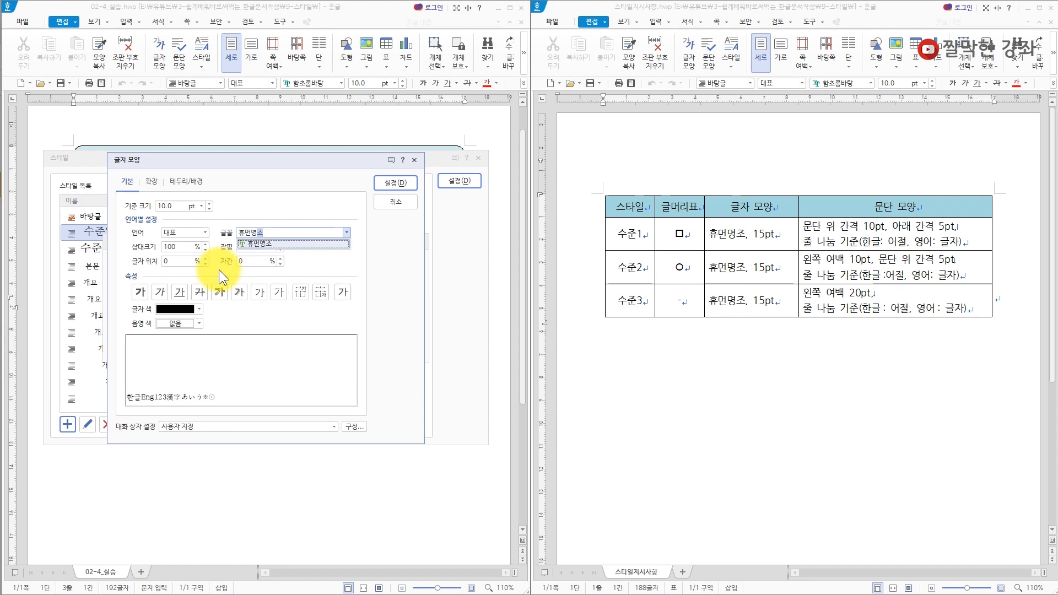
pyautogui.press('Return')
pyautogui.write('15')
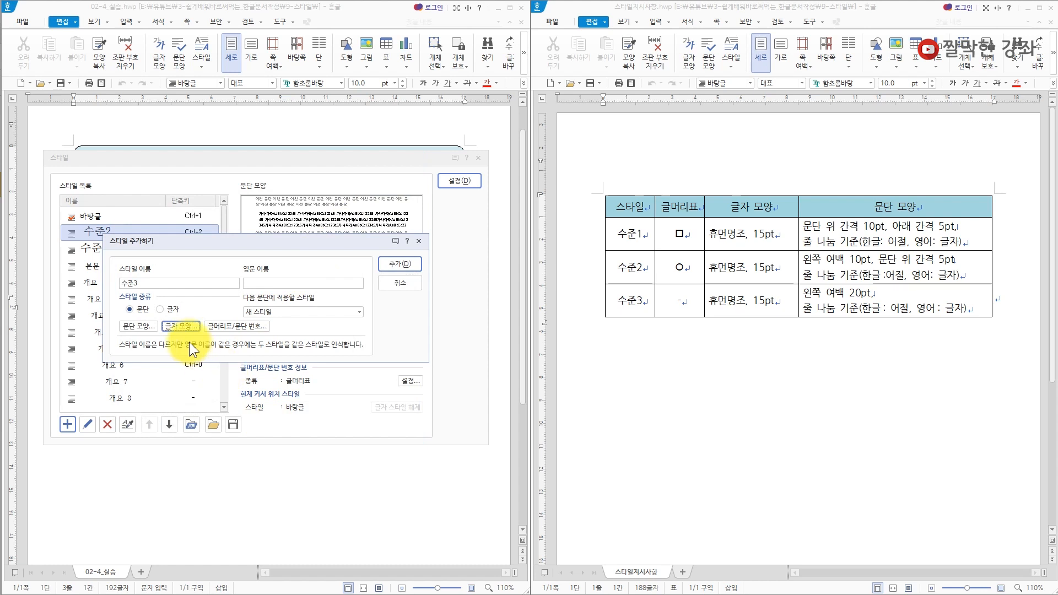
# Give 수준3 a 20 pt left margin and line-break units 어절 for Korean and 글자 for English, and add the style.
pyautogui.click(138, 328)
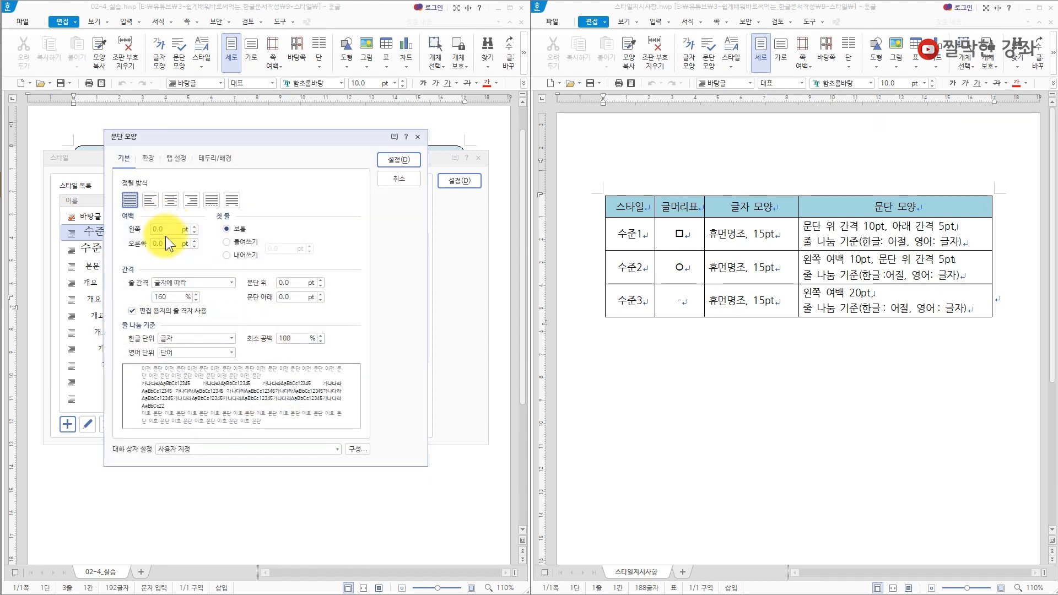
pyautogui.write('20')
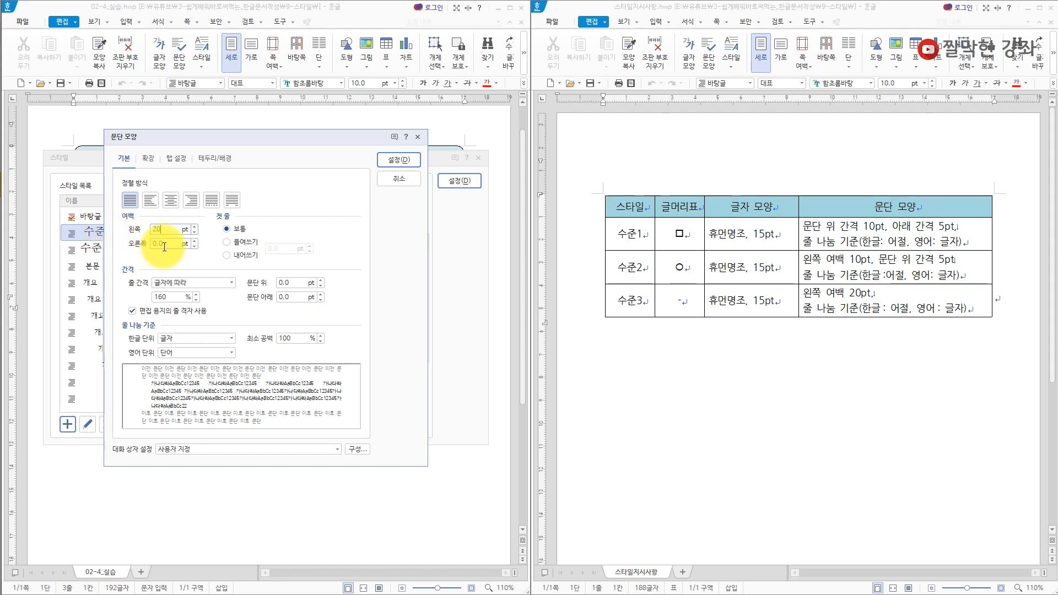
pyautogui.click(231, 338)
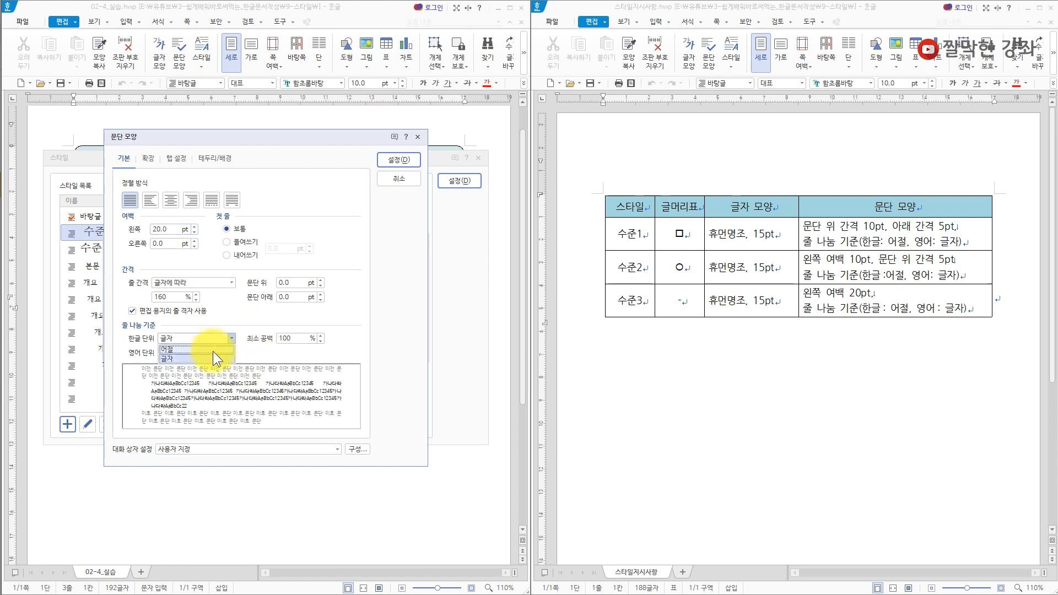
pyautogui.click(214, 349)
pyautogui.click(232, 353)
pyautogui.click(167, 382)
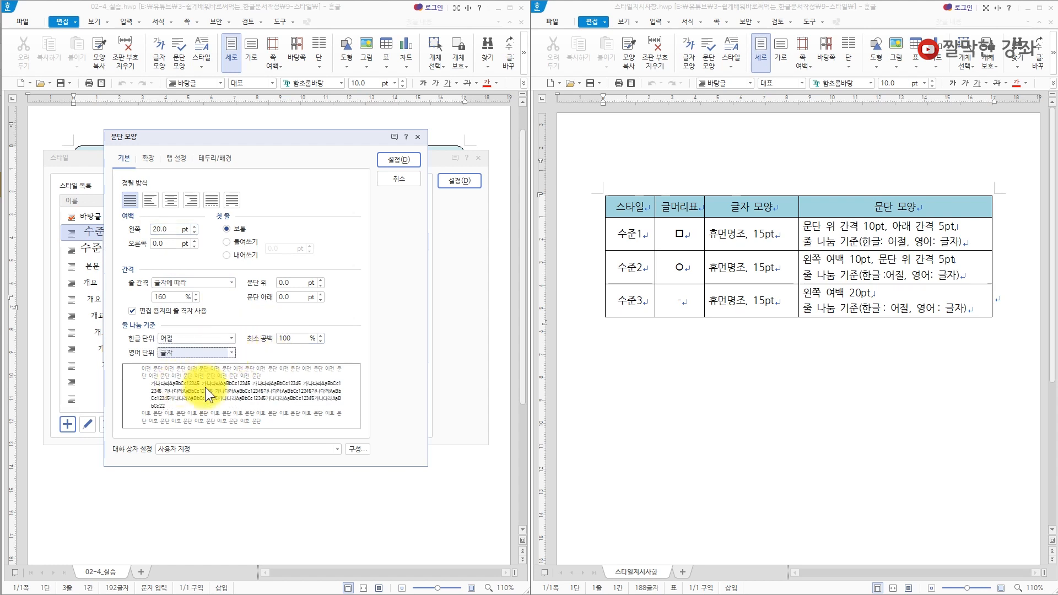
pyautogui.click(398, 160)
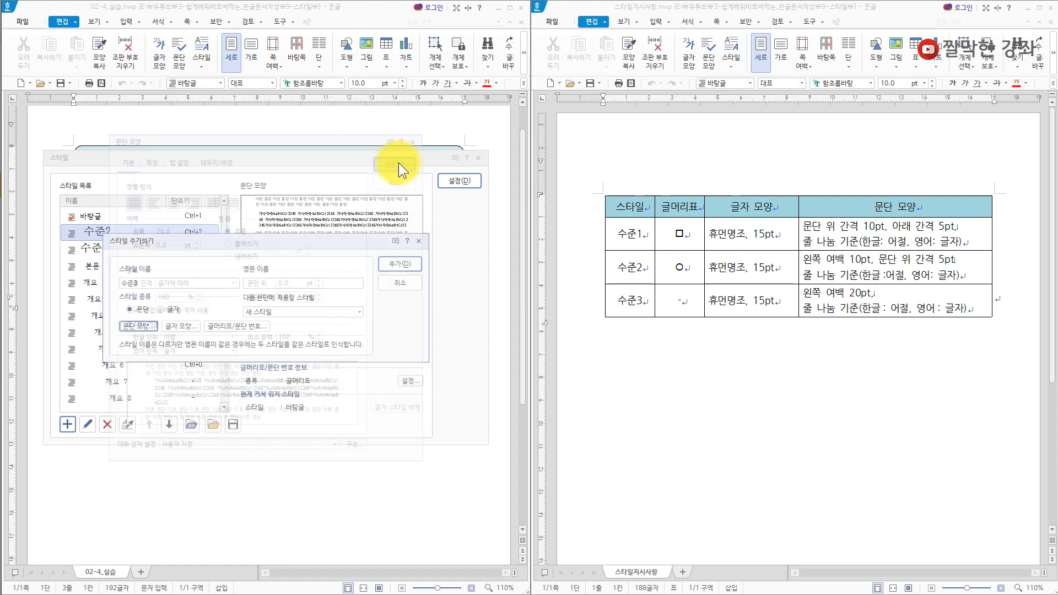
pyautogui.click(398, 263)
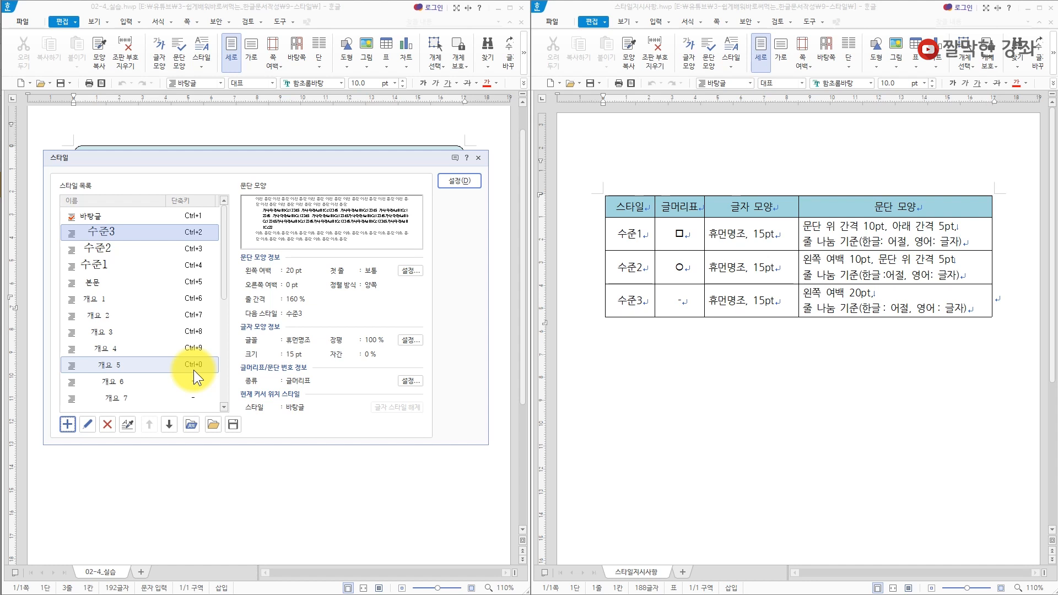
# Reorder the style list so that 수준1, 수준2 and 수준3 follow 바탕글 in ascending order.
pyautogui.moveTo(166, 265); pyautogui.dragTo(169, 246)
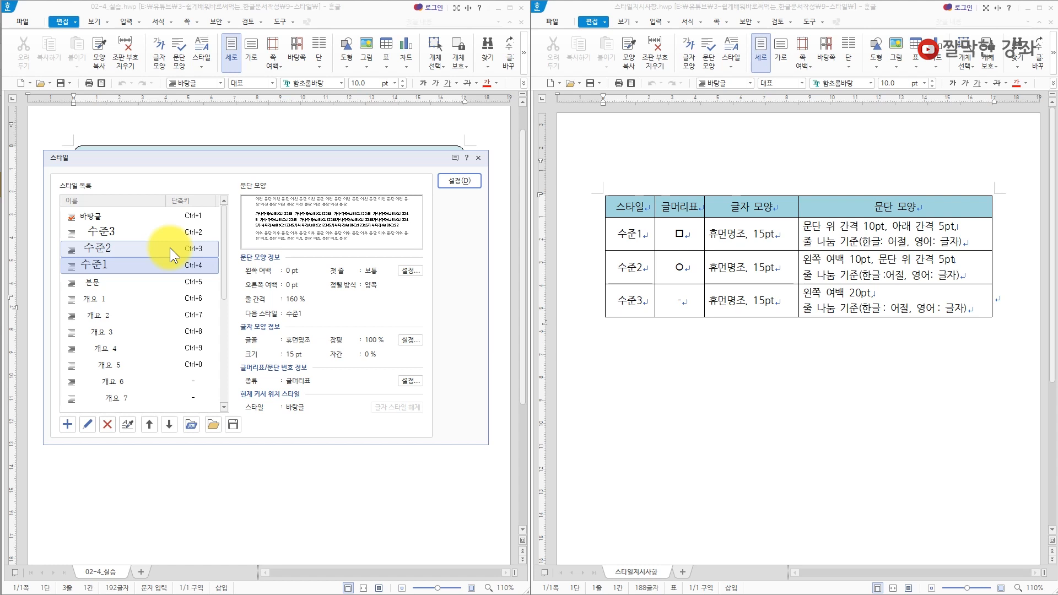
pyautogui.click(108, 259)
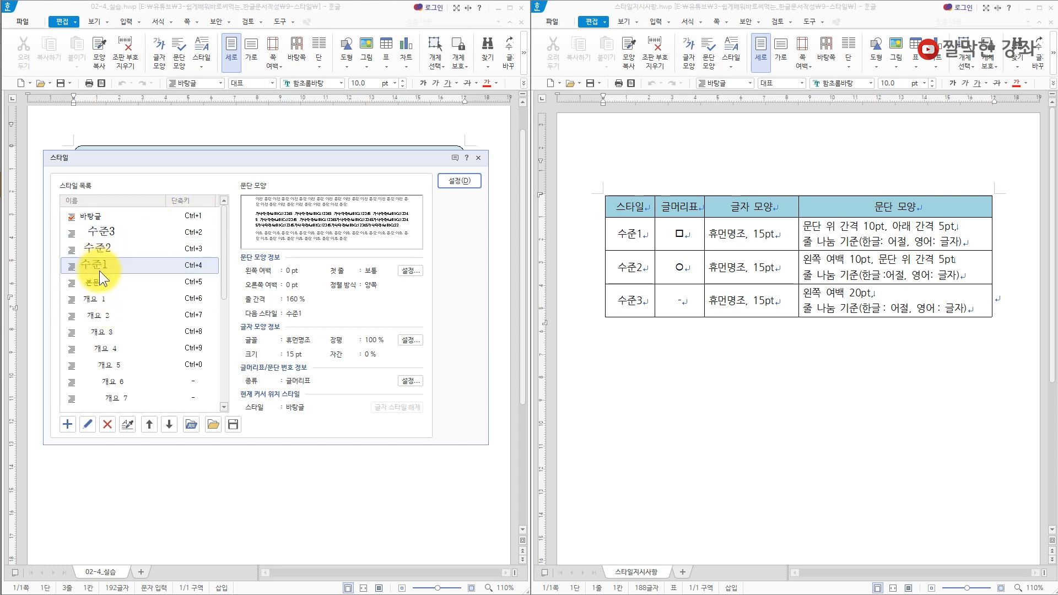
pyautogui.click(149, 425)
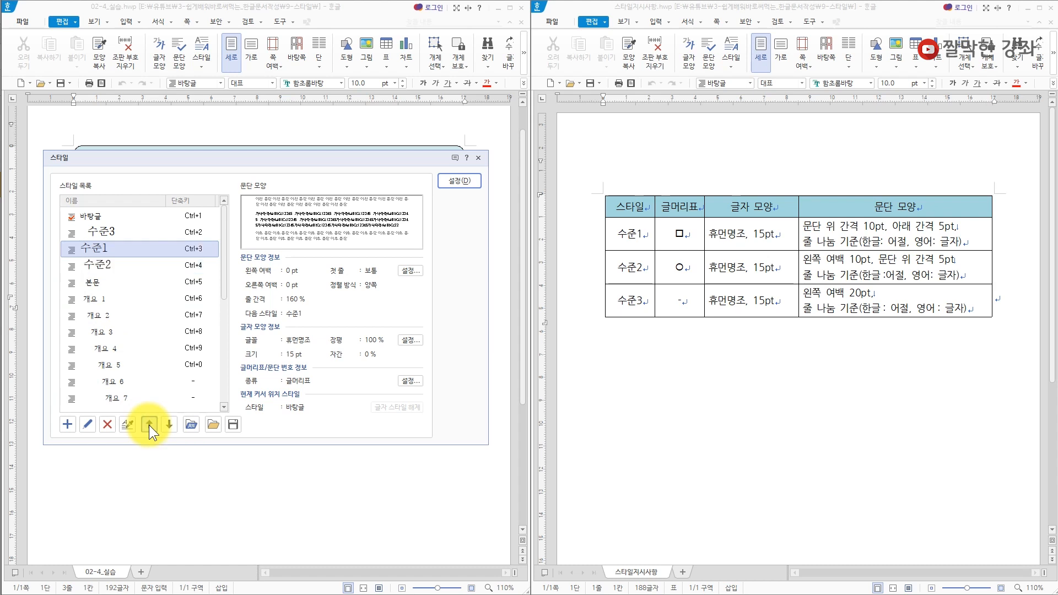
pyautogui.click(148, 425)
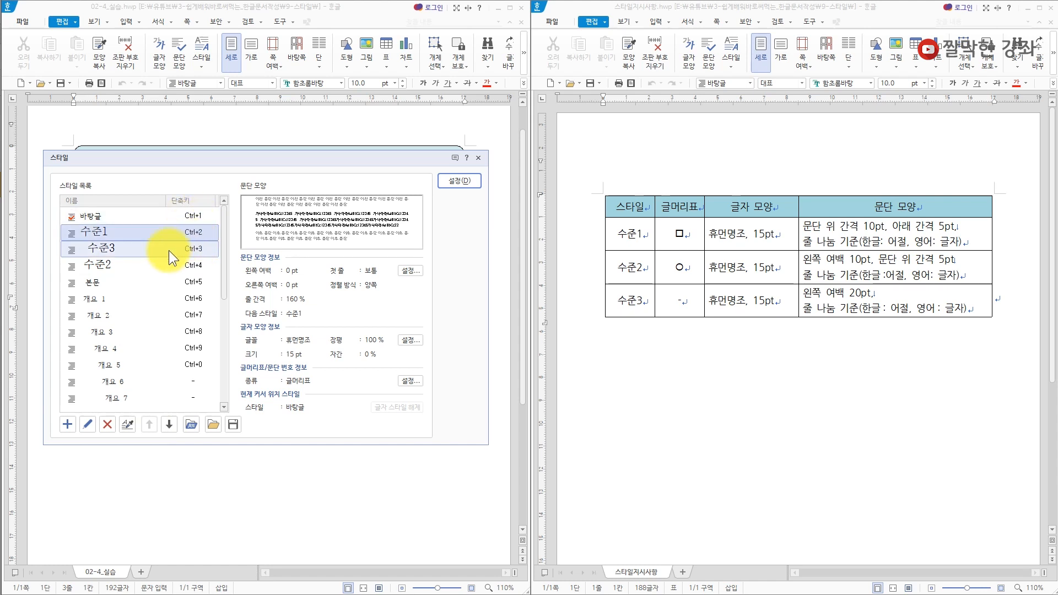
pyautogui.click(99, 263)
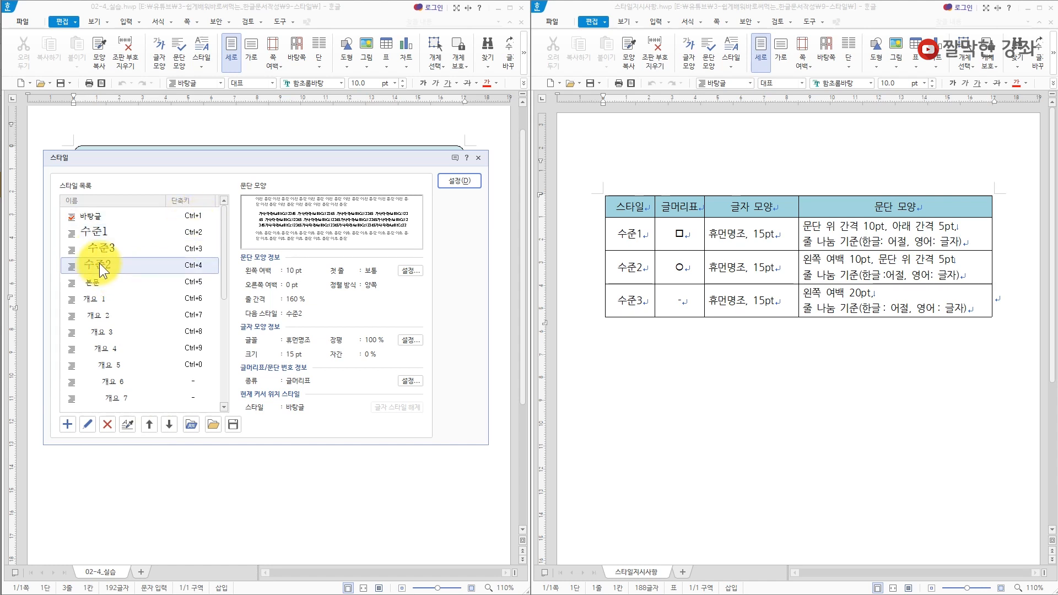
pyautogui.click(150, 423)
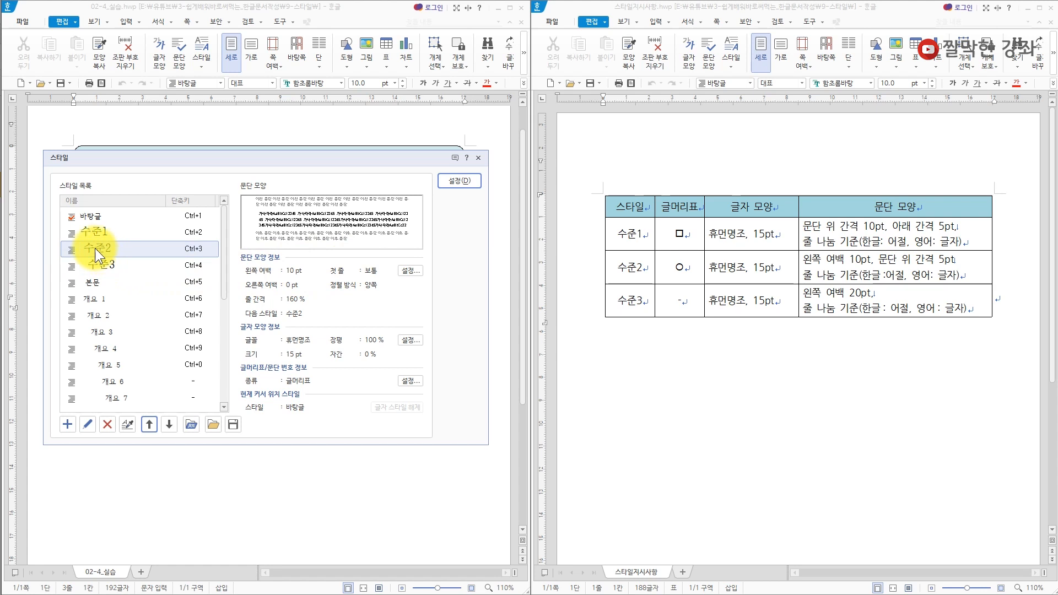
# Apply the 수준1 style to the empty paragraph below the summary box.
pyautogui.click(101, 230)
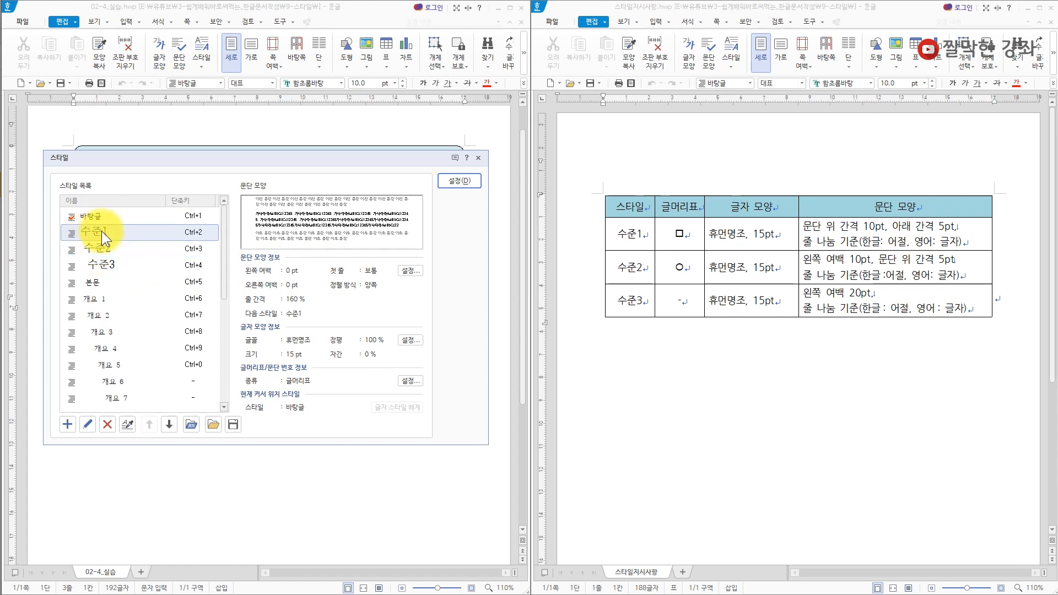
pyautogui.click(462, 180)
pyautogui.press('Hangul')
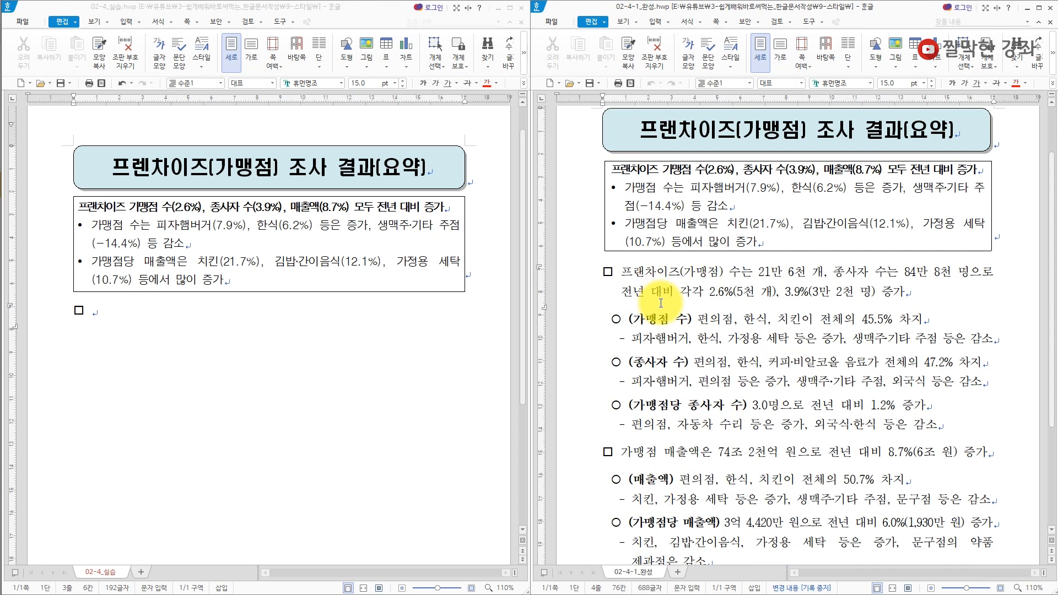
# Enter as the first 수준1 item: 프랜차이즈(가맹점) 수는 21만 6천 개, 종사자 수는 84만 8천 명으로 전년 대비 각각 2.6%(5천 개), 3.9%(3만 2천 명) 증가.
pyautogui.scroll(1, 659, 300)
pyautogui.scroll(-1, 361, 347)
pyautogui.click(362, 347)
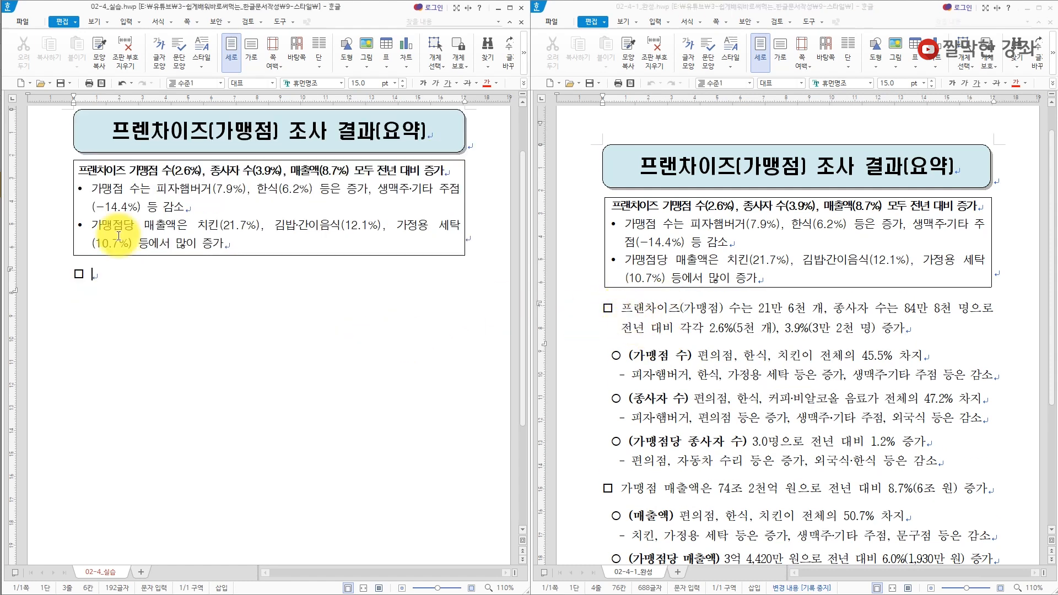
pyautogui.write('프랜차이즈(가맹점) 수는')
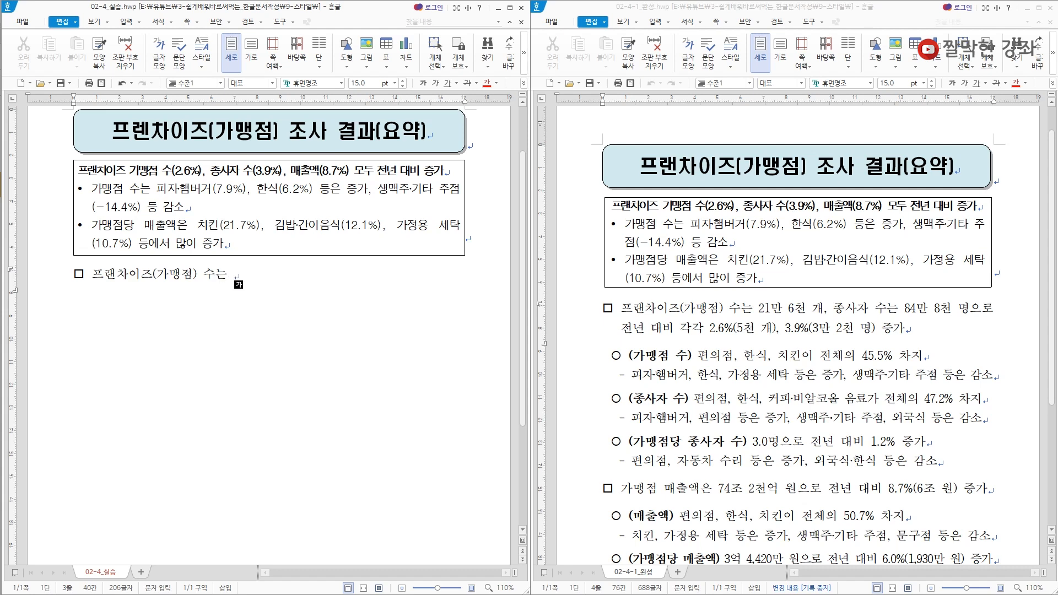
pyautogui.write(' 21만 6천 개, 종사자 수는 84만 8천 명으로 전년 대비 각각')
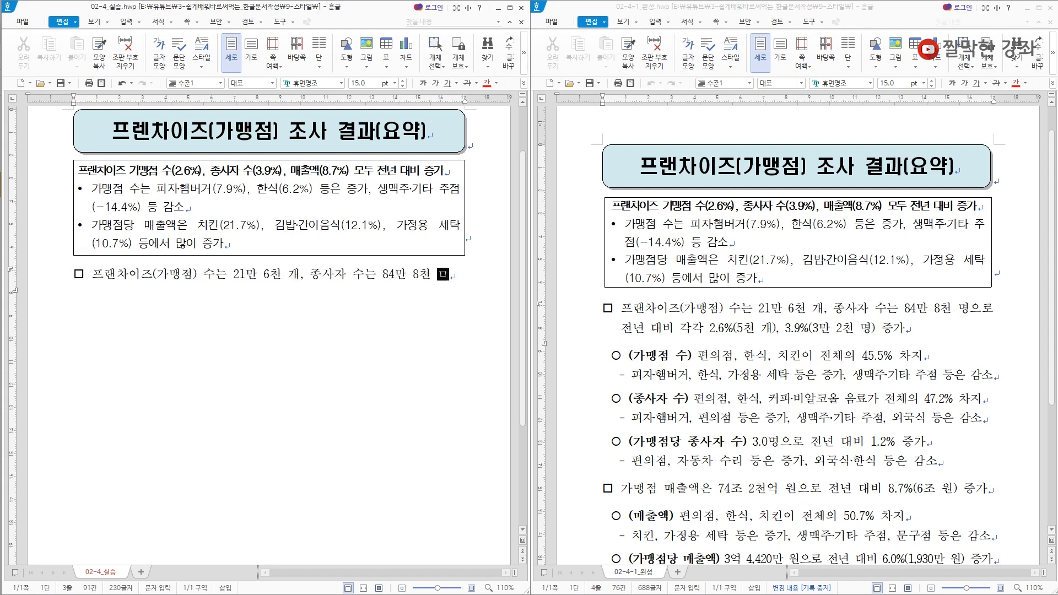
pyautogui.write(' 2.6%(5천 개), 3.9%(3만 2천 명) 증가')
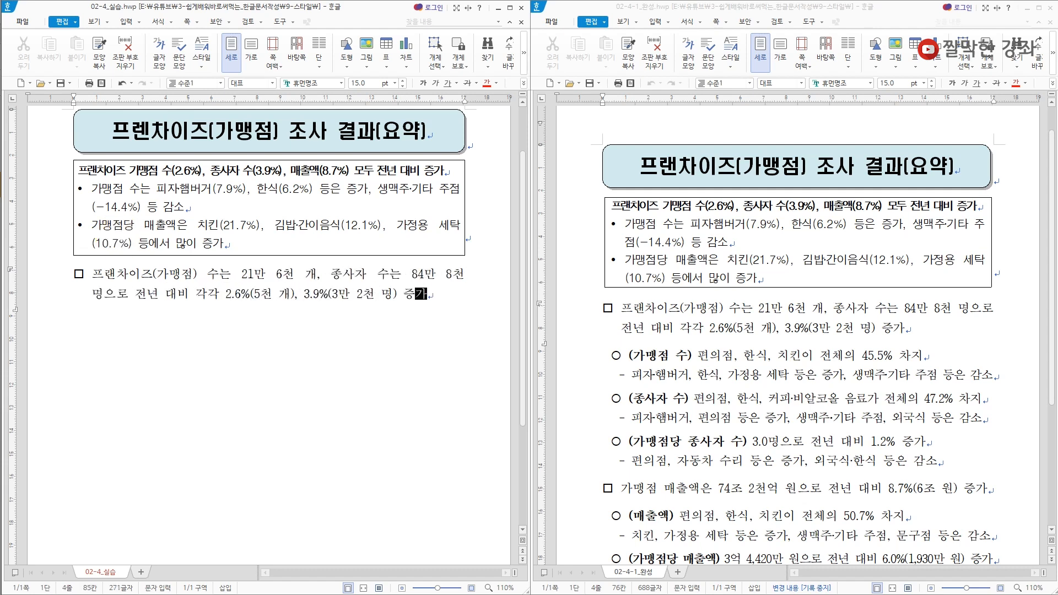
pyautogui.press('Return')
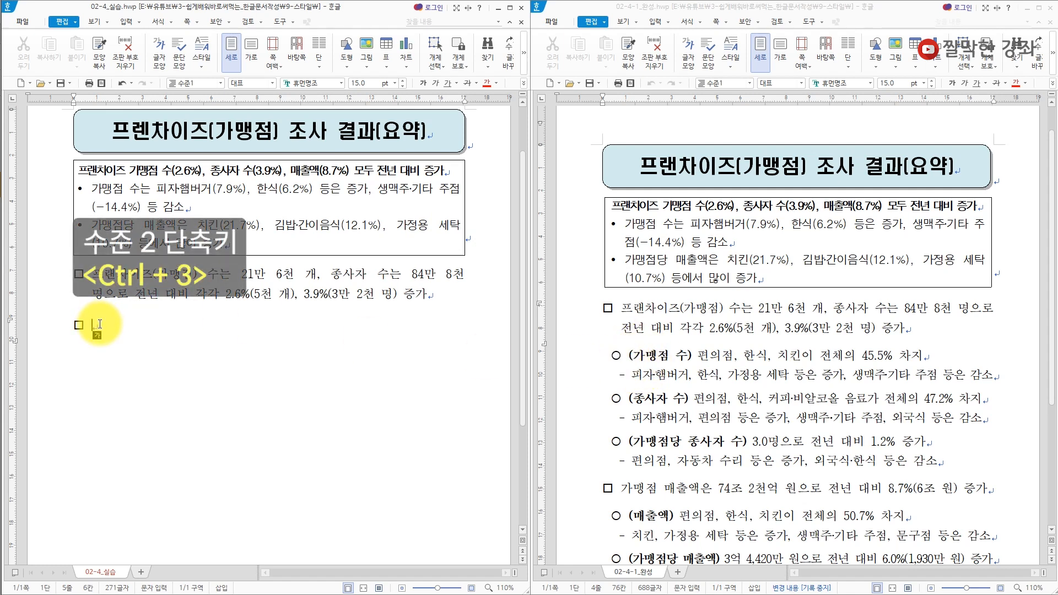
# Apply the 수준2 style to the new paragraph and enter (가맹점 수) 편의점, 한식, 치킨이 전체의 45.5% 차지.
pyautogui.hotkey('ctrl', '3')
pyautogui.write('(가맹ㅈ')
pyautogui.write('점 수) 편으')
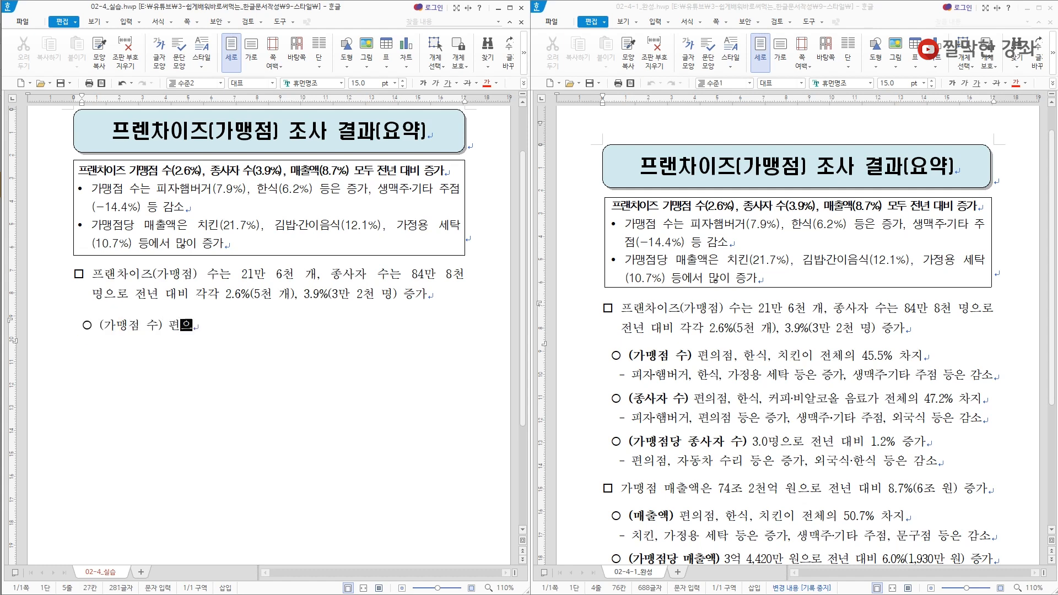
pyautogui.write('의점, 한식, 치킨이 전체의 45.5% 차지')
pyautogui.press('Return')
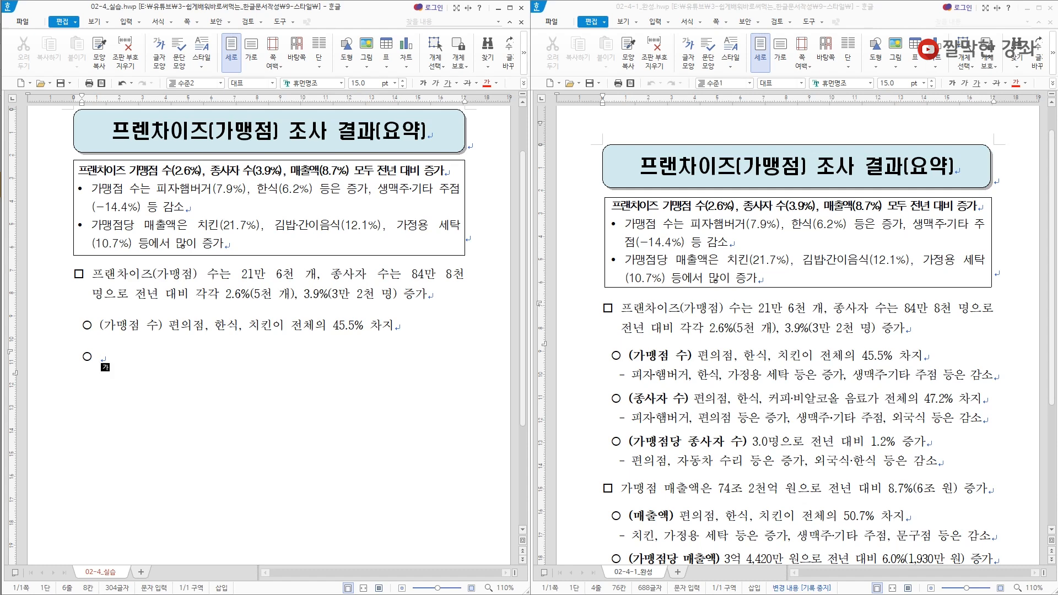
# Apply the 수준3 style to the next paragraph, enter 피자·햄버거 and delete its middle dot.
pyautogui.hotkey('ctrl', '4')
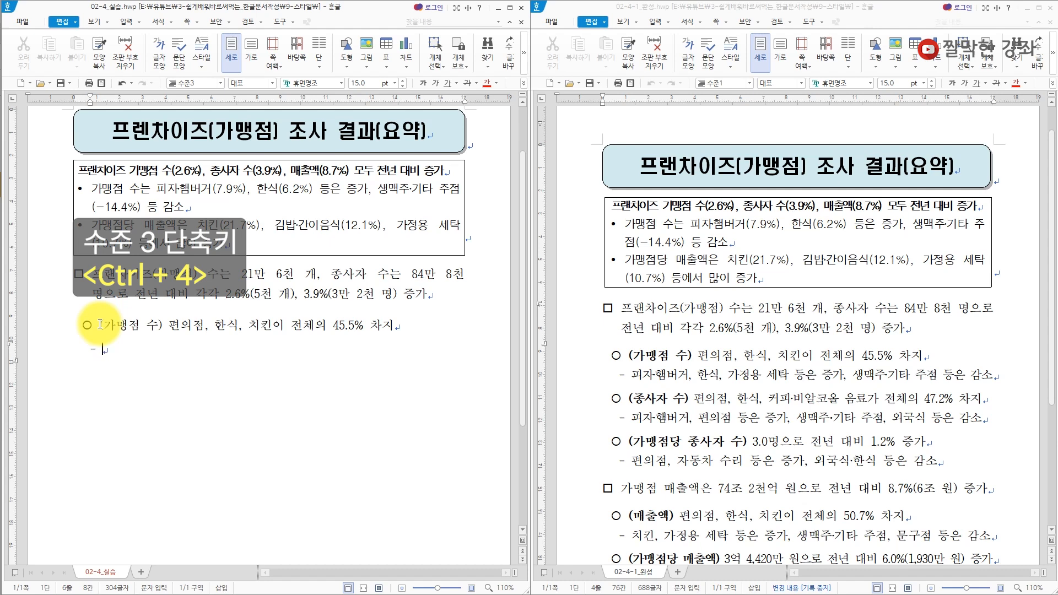
pyautogui.write('피자')
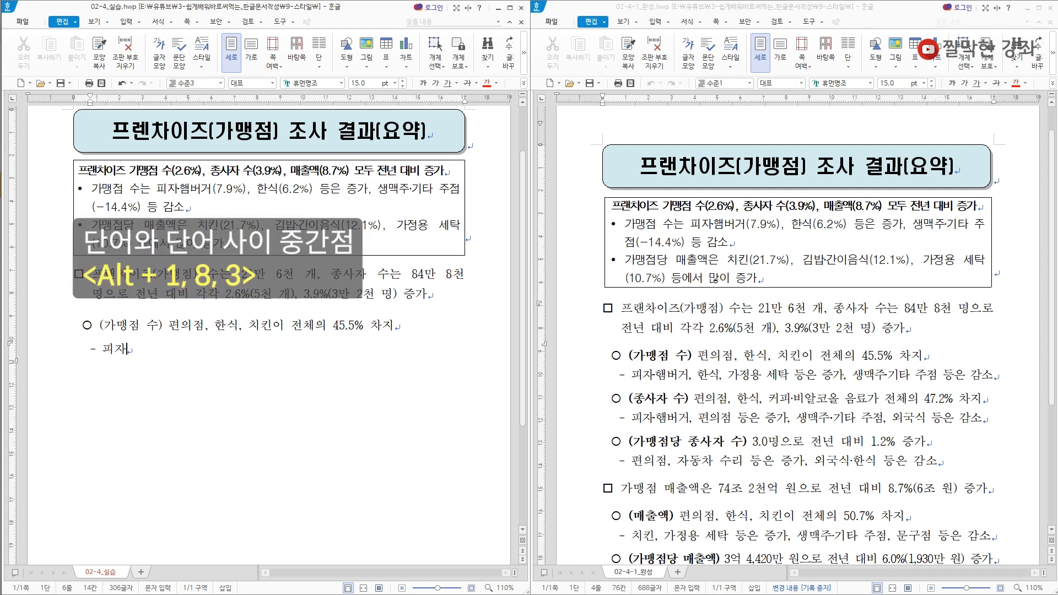
pyautogui.write('·햄버거')
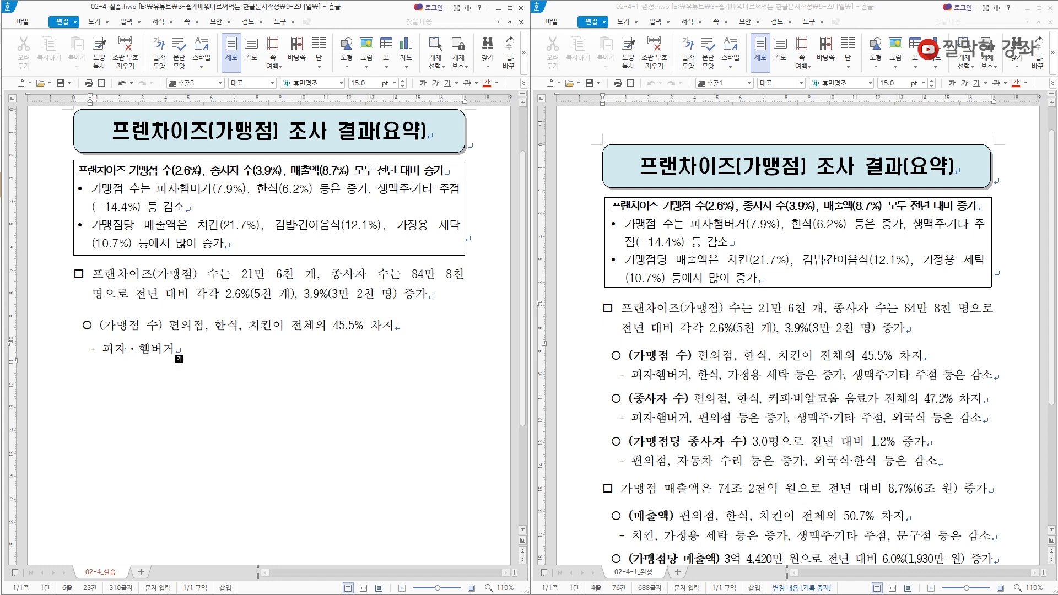
pyautogui.press('Left')
pyautogui.press('Left')
pyautogui.press('Left')
pyautogui.press('BackSpace')
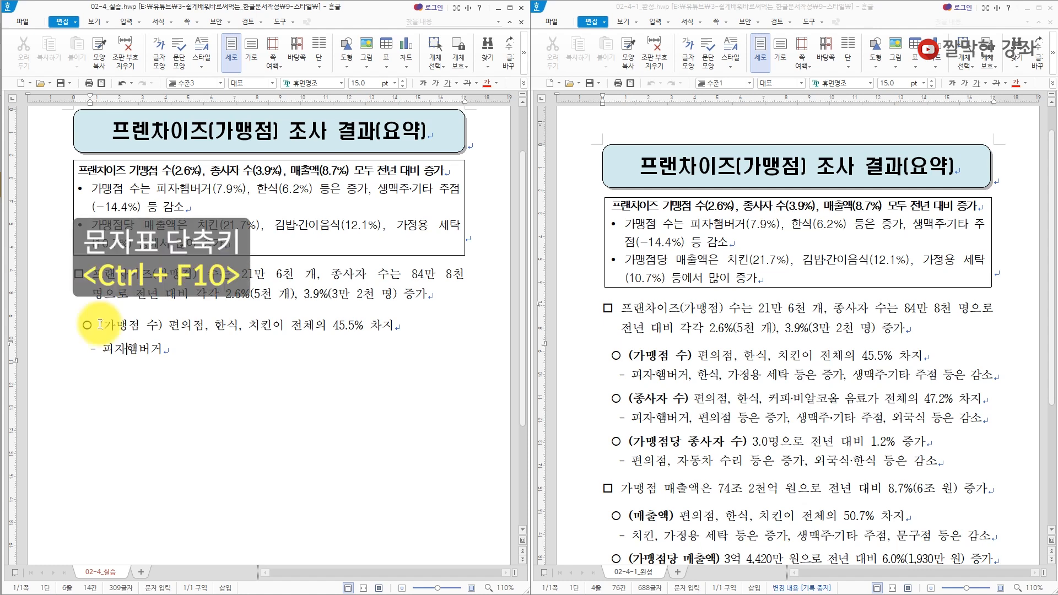
# Try inserting the 문장부호 dot character (Unicode 2027) between 피자 and 햄버거 from the user character table.
pyautogui.hotkey('ctrl', 'F10')
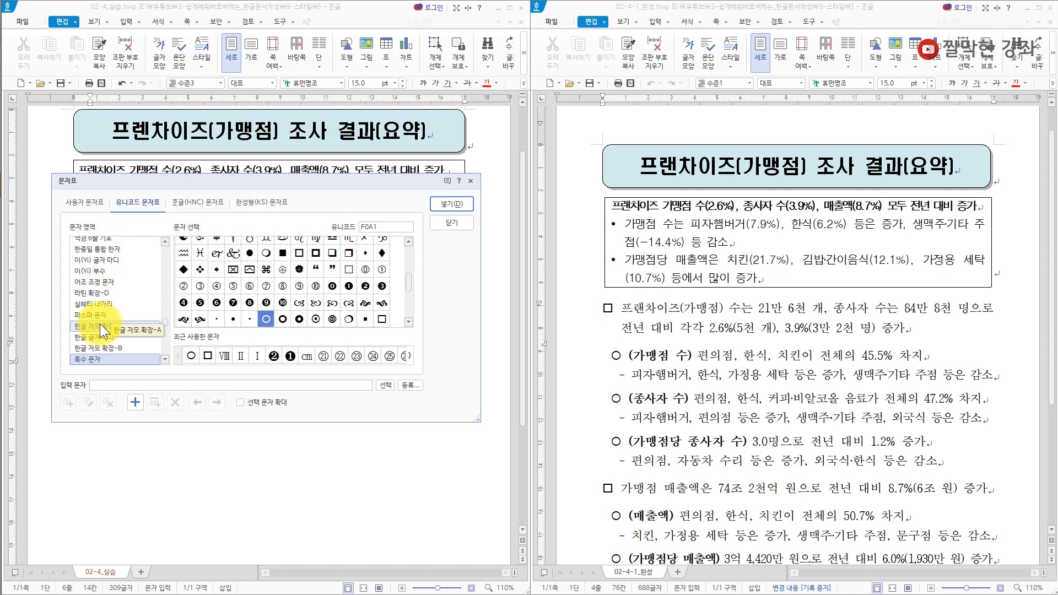
pyautogui.click(84, 206)
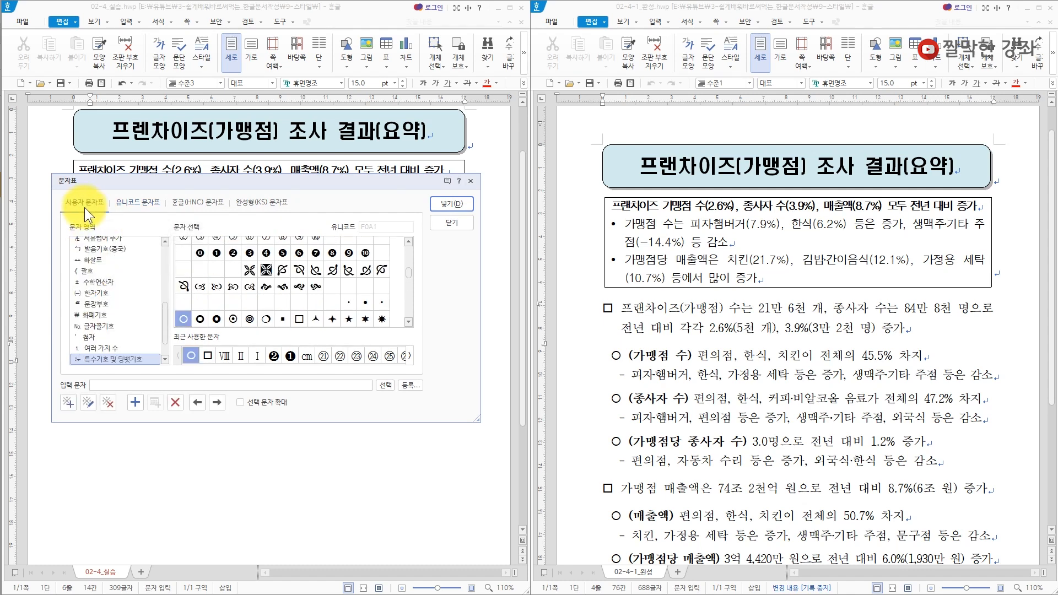
pyautogui.scroll(-1, 166, 316)
pyautogui.click(94, 272)
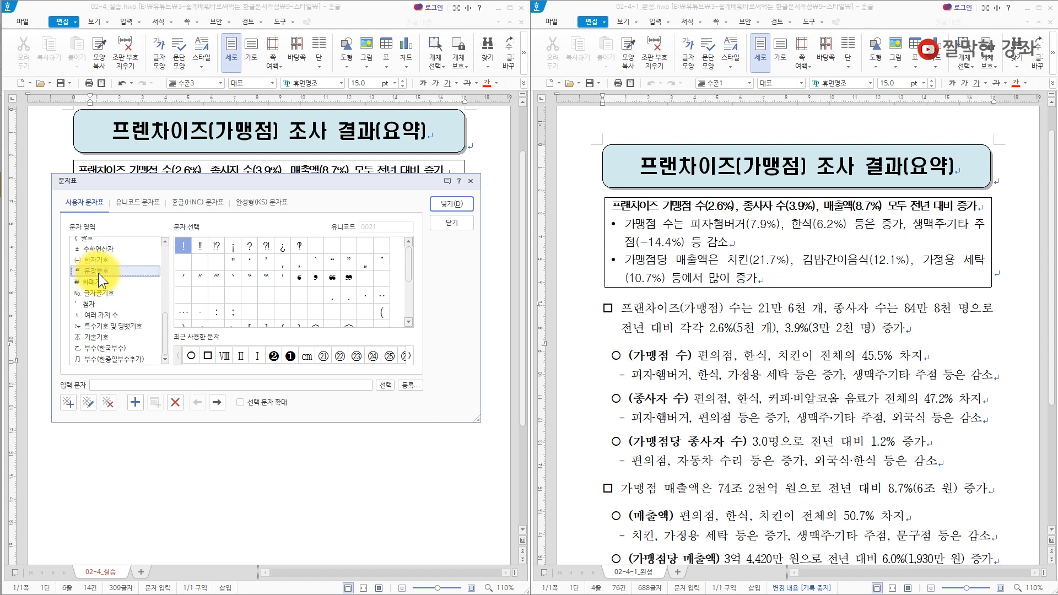
pyautogui.click(200, 314)
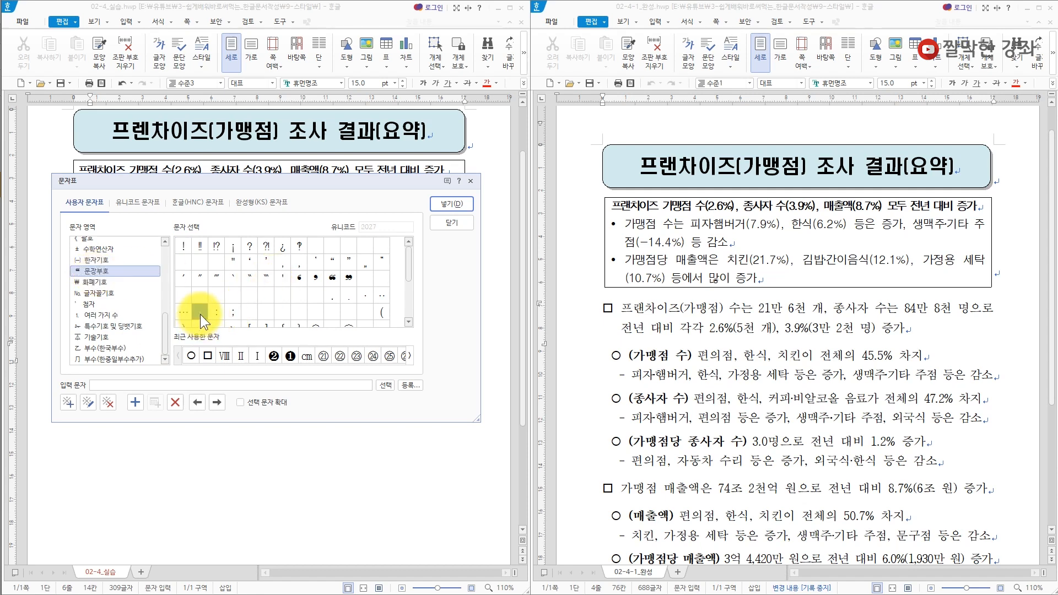
pyautogui.press('Return')
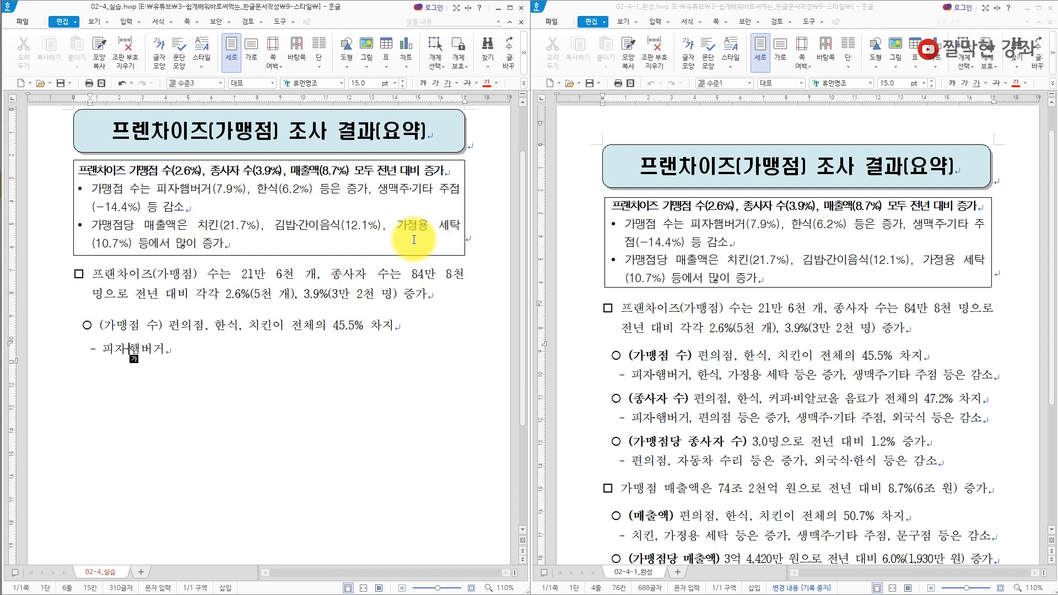
pyautogui.press('BackSpace')
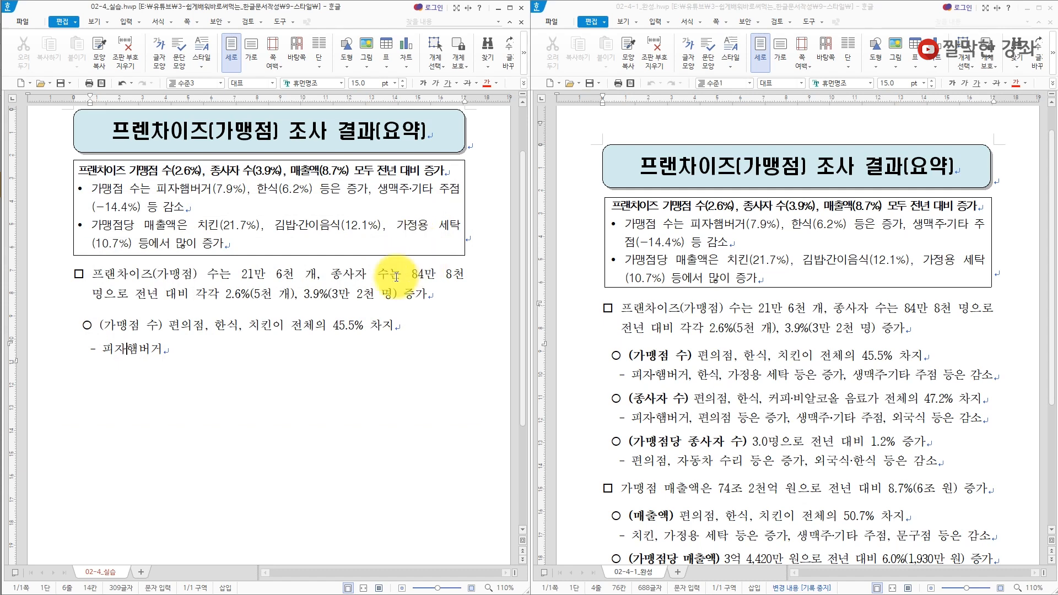
# Add a comma and a space after 햄버거 in the 수준3 item.
pyautogui.click(171, 352)
pyautogui.write(',')
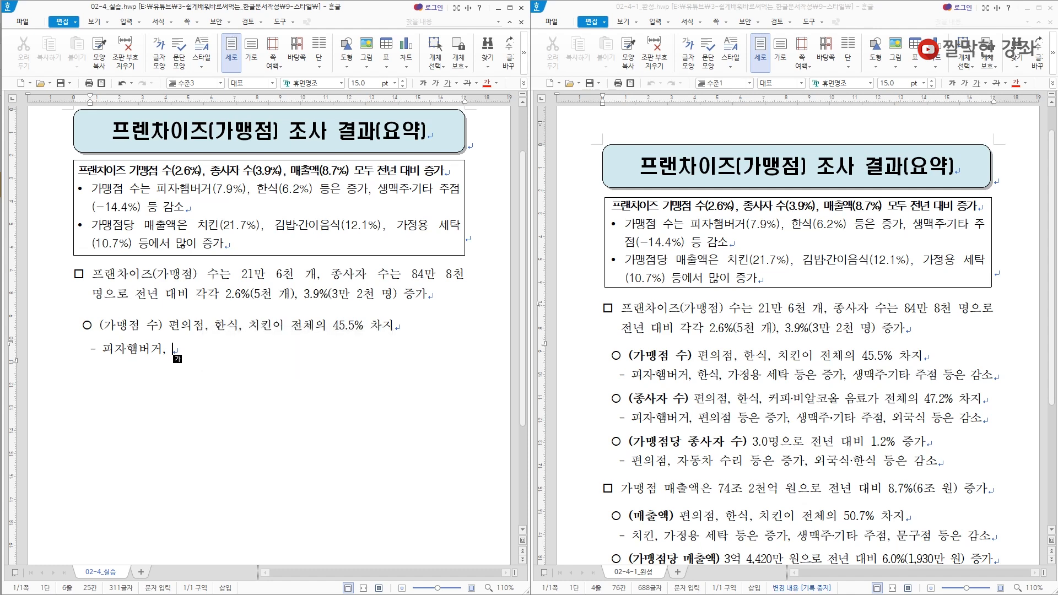
pyautogui.hotkey('ctrl', 'F10')
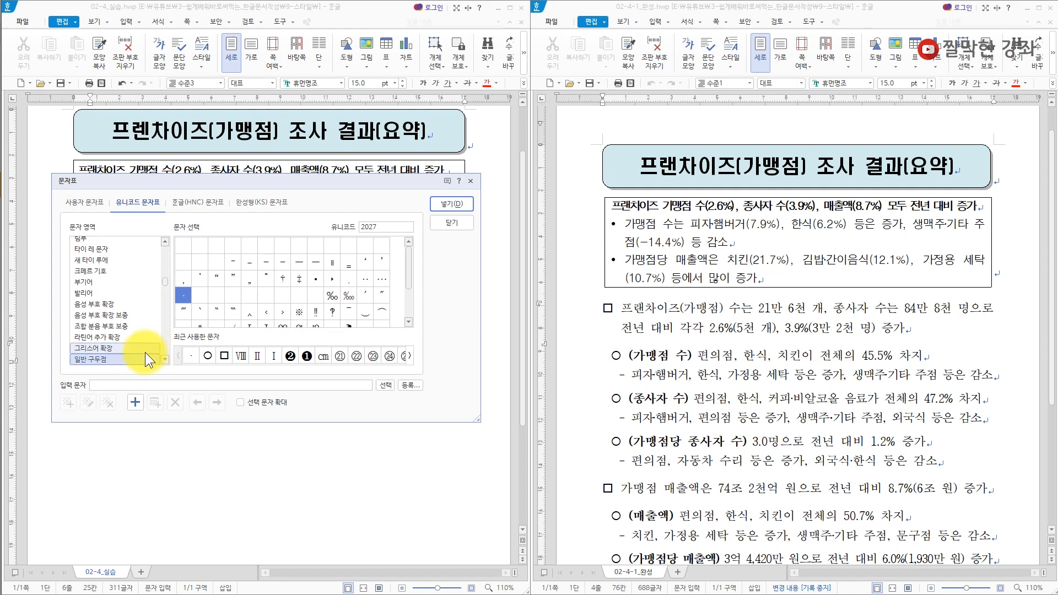
pyautogui.moveTo(165, 260); pyautogui.dragTo(166, 317)
pyautogui.click(97, 315)
pyautogui.click(200, 313)
pyautogui.press('Escape')
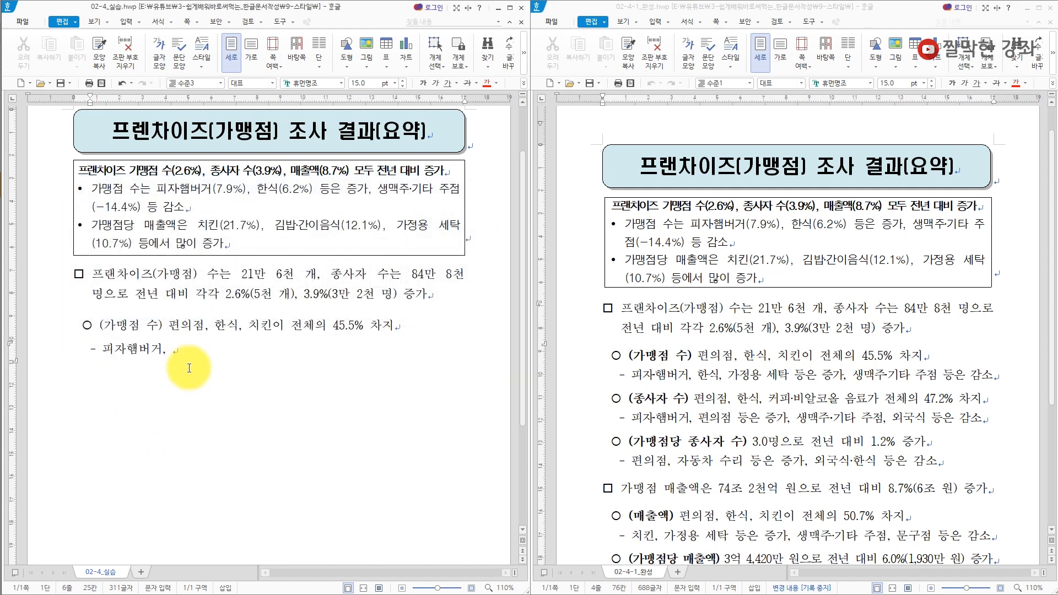
# Complete the 수준3 item with 한식, 가정용 세탁 등은 증가, 생맥주·기타 주점 등은 감소 and start a new paragraph.
pyautogui.write('한식,')
pyautogui.write(' 가정용 세탁 등은 ㅈ')
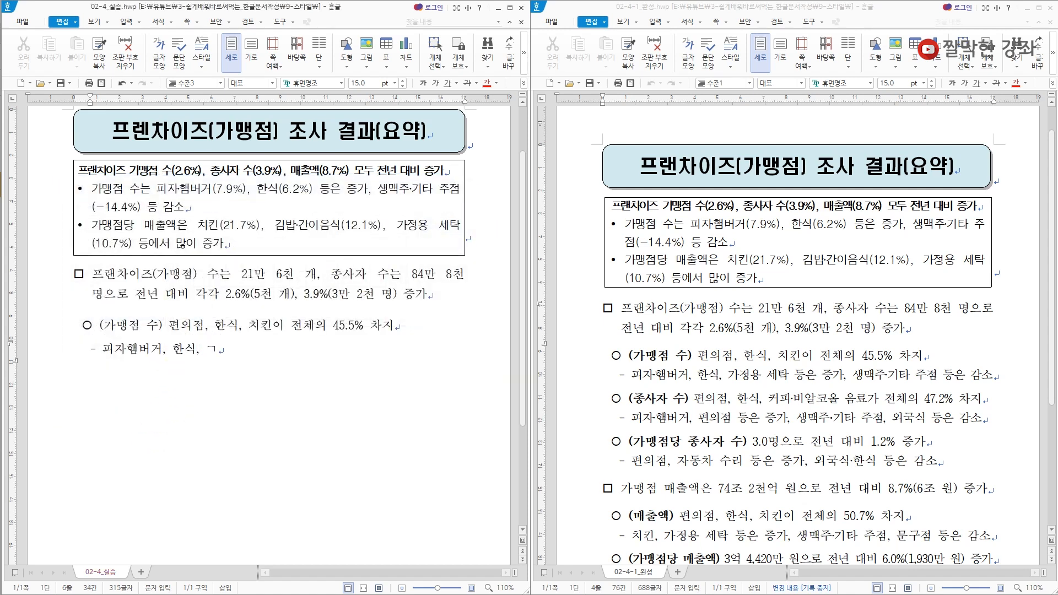
pyautogui.write('증가, 생맥주기타 주점 등은 감소.')
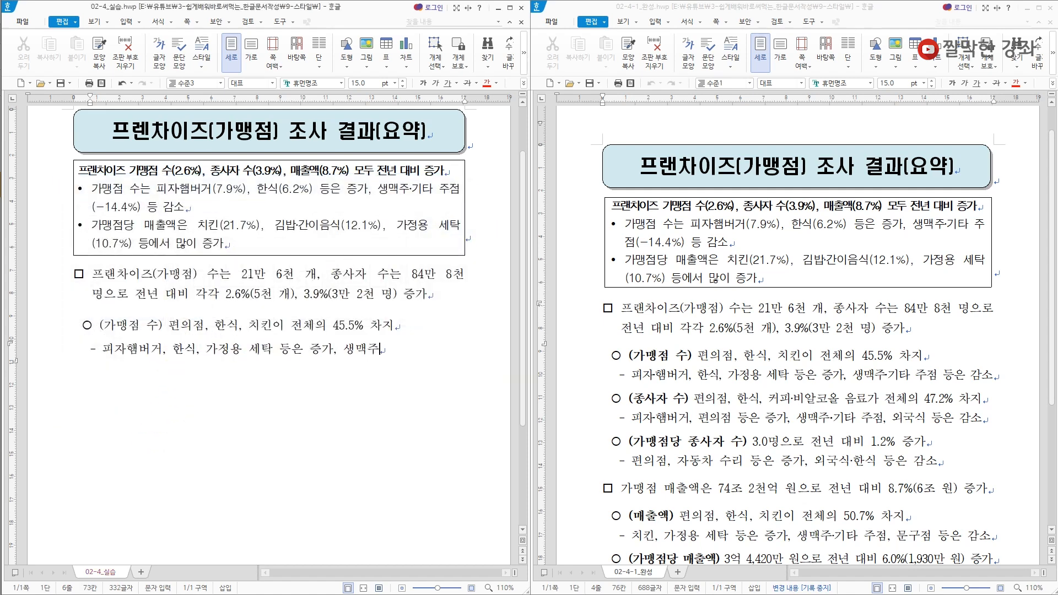
pyautogui.press('Return')
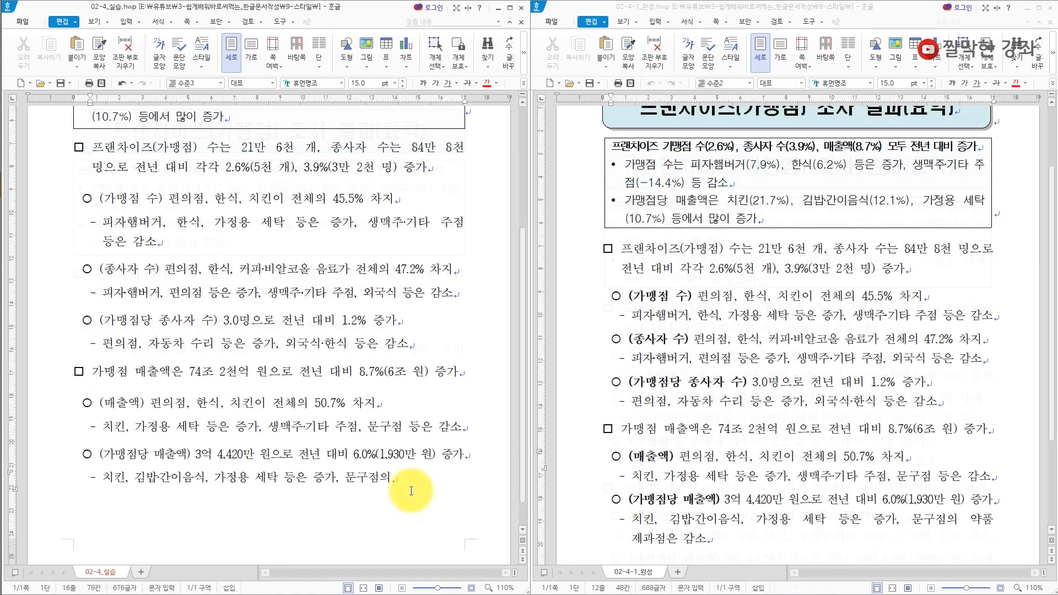
# Finish the last 수준3 item with 약품 제과점은 감소 after 문구점의.
pyautogui.write('약품 제')
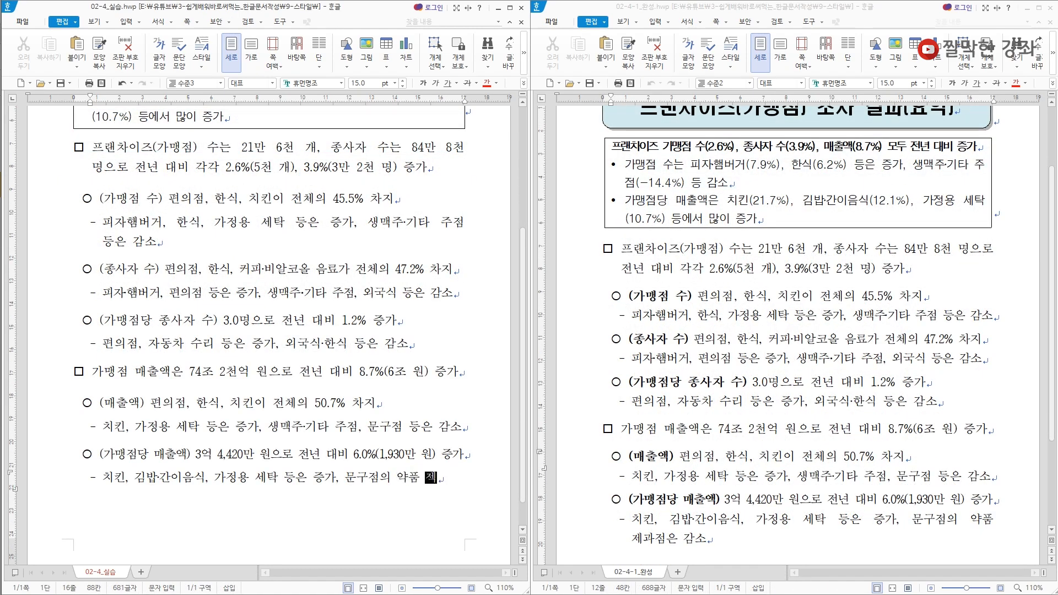
pyautogui.write('과점은 감ㅅㅗ.')
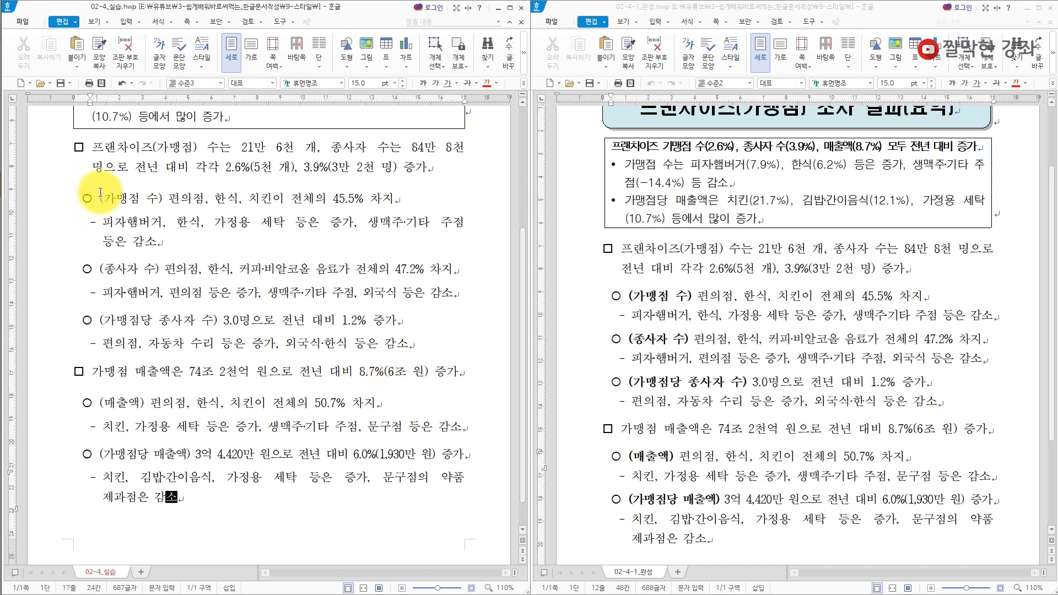
# Make the five parenthesised 수준2 labels bold: (가맹점 수), (종사자 수), (가맹점당 종사자 수), (매출액) and (가맹점당 매출액).
pyautogui.moveTo(99, 198); pyautogui.dragTo(162, 198)
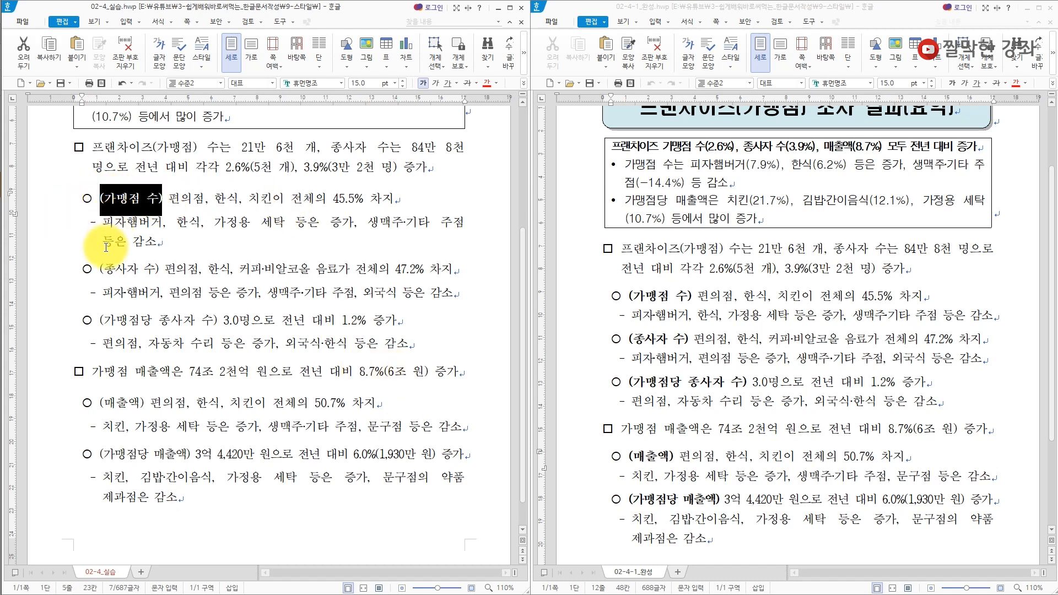
pyautogui.hotkey('ctrl', 'b')
pyautogui.moveTo(100, 268); pyautogui.dragTo(160, 268)
pyautogui.hotkey('ctrl', 'b')
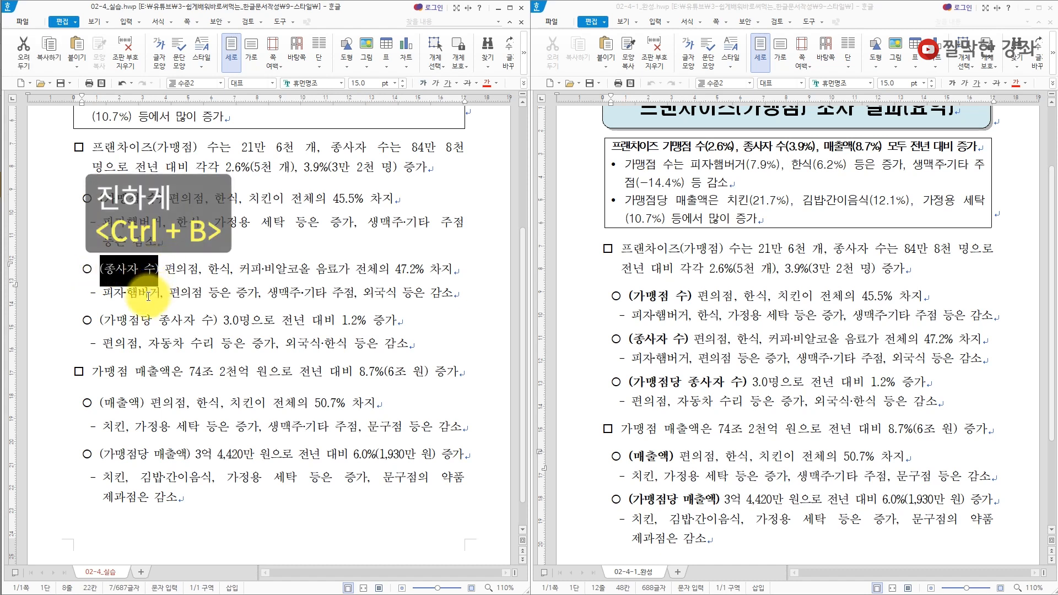
pyautogui.moveTo(100, 320); pyautogui.dragTo(216, 320)
pyautogui.hotkey('ctrl', 'b')
pyautogui.moveTo(100, 402); pyautogui.dragTo(144, 403)
pyautogui.hotkey('ctrl', 'b')
pyautogui.moveTo(100, 454); pyautogui.dragTo(190, 454)
pyautogui.hotkey('ctrl', 'b')
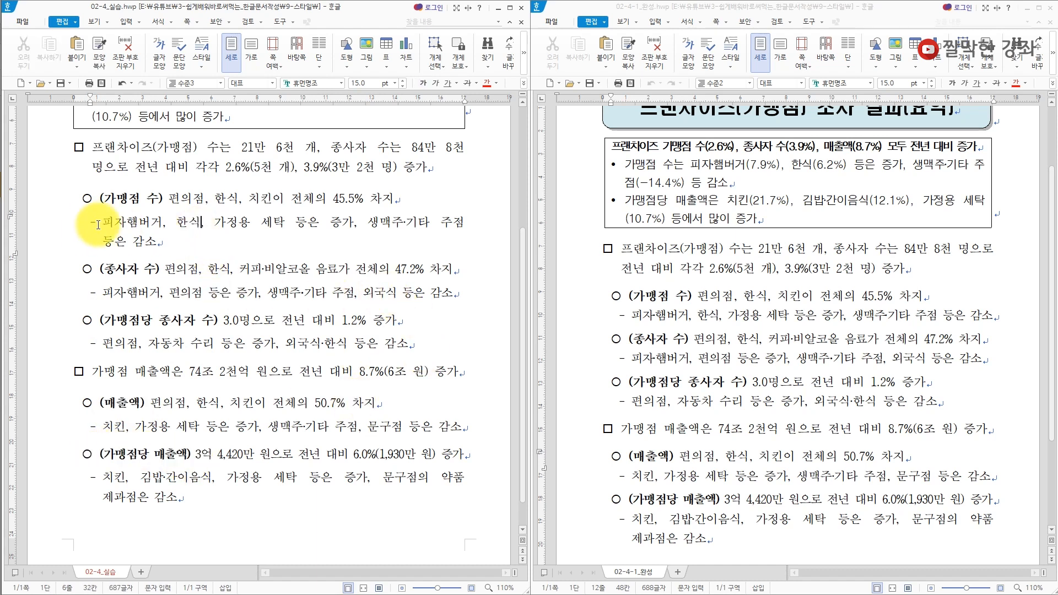
# Reduce the letter spacing of the first 수준3 item, starting with 피자햄버거, until it fits on one line.
pyautogui.moveTo(103, 222); pyautogui.dragTo(204, 238)
pyautogui.hotkey('alt', 'shift', 'n')
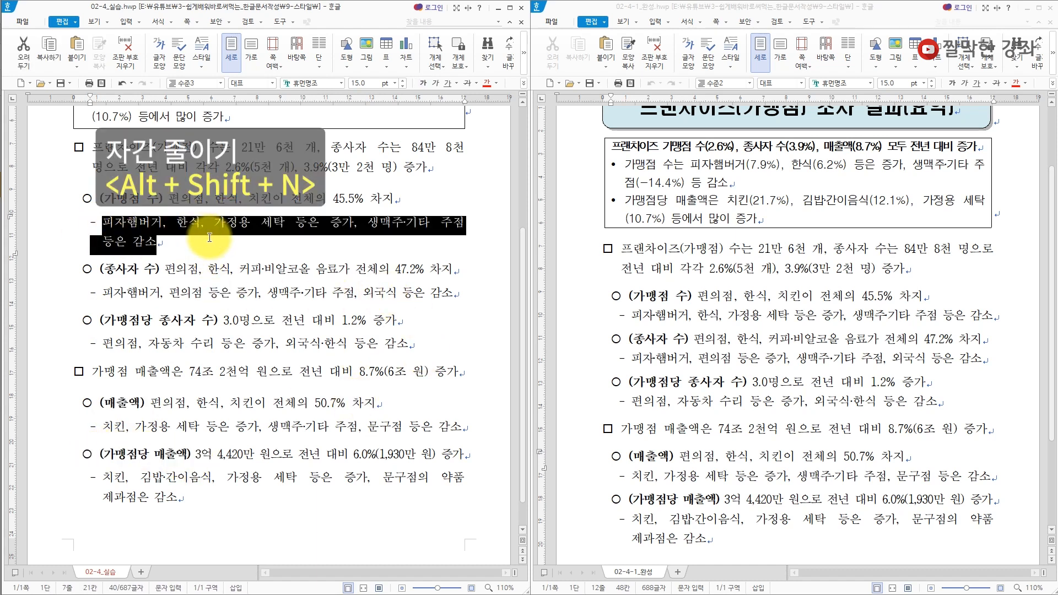
pyautogui.hotkey('alt', 'shift', 'n')
pyautogui.hotkey('alt', 'shift', 'n')
pyautogui.hotkey('alt', 'shift', 'n')
pyautogui.hotkey('alt', 'shift', 'n')
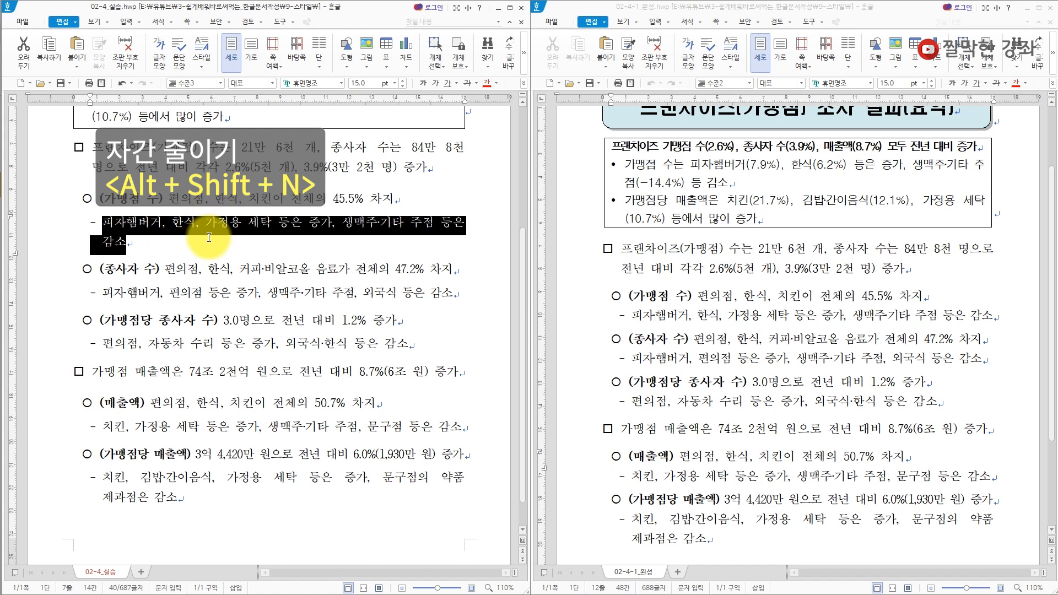
pyautogui.hotkey('alt', 'shift', 'n')
pyautogui.hotkey('alt', 'shift', 'n')
pyautogui.hotkey('alt', 'shift', 'n')
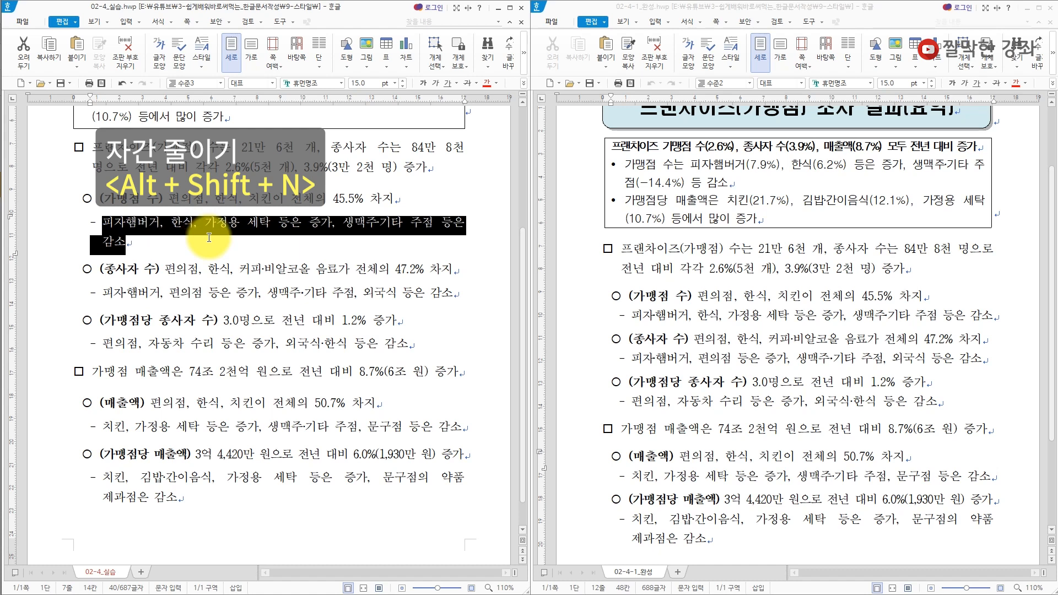
pyautogui.hotkey('alt', 'shift', 'n')
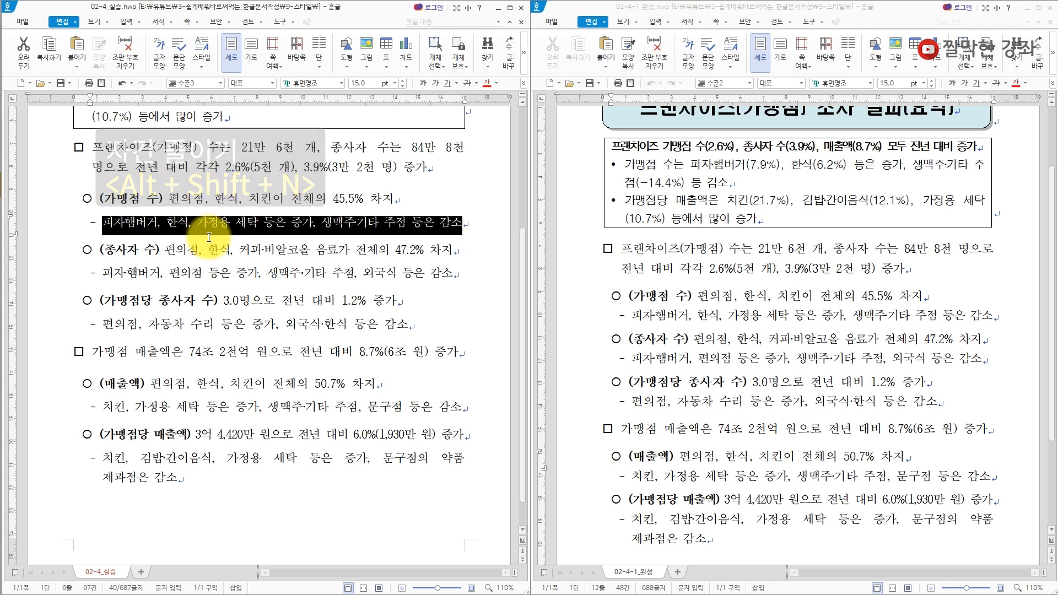
pyautogui.press('Escape')
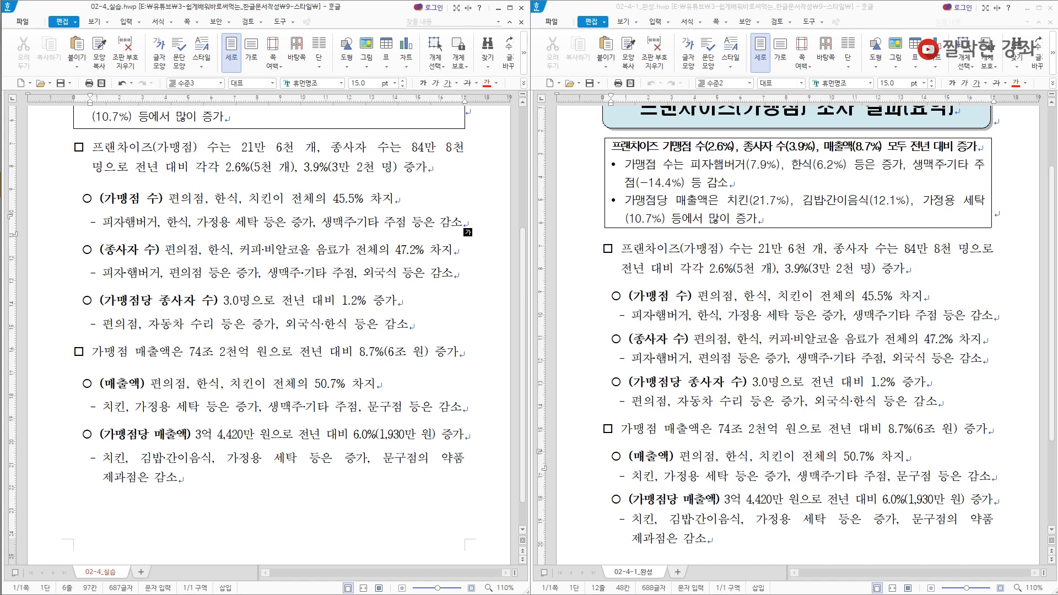
pyautogui.click(277, 465)
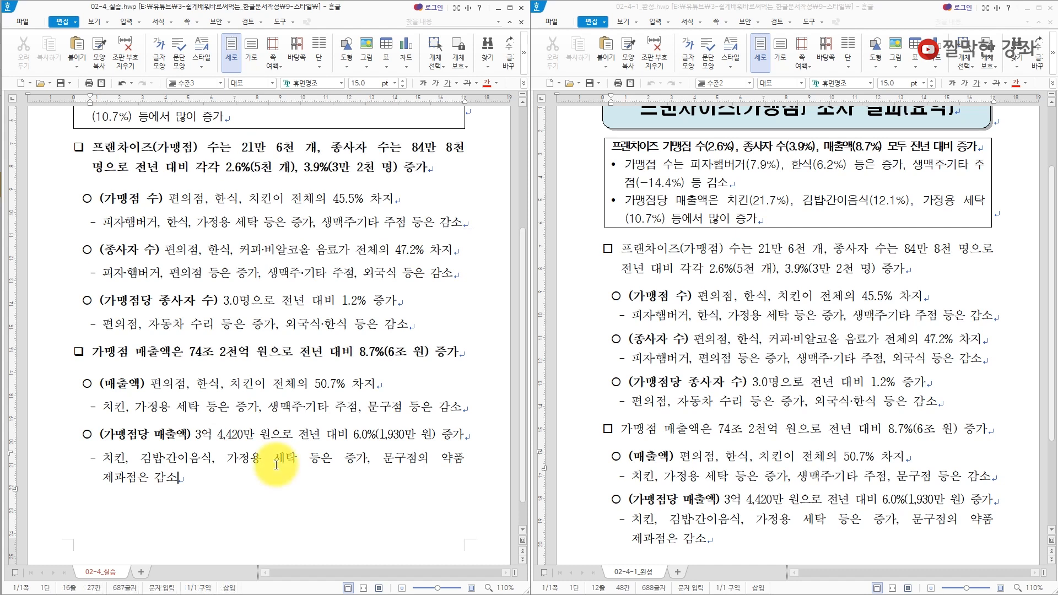
pyautogui.click(420, 324)
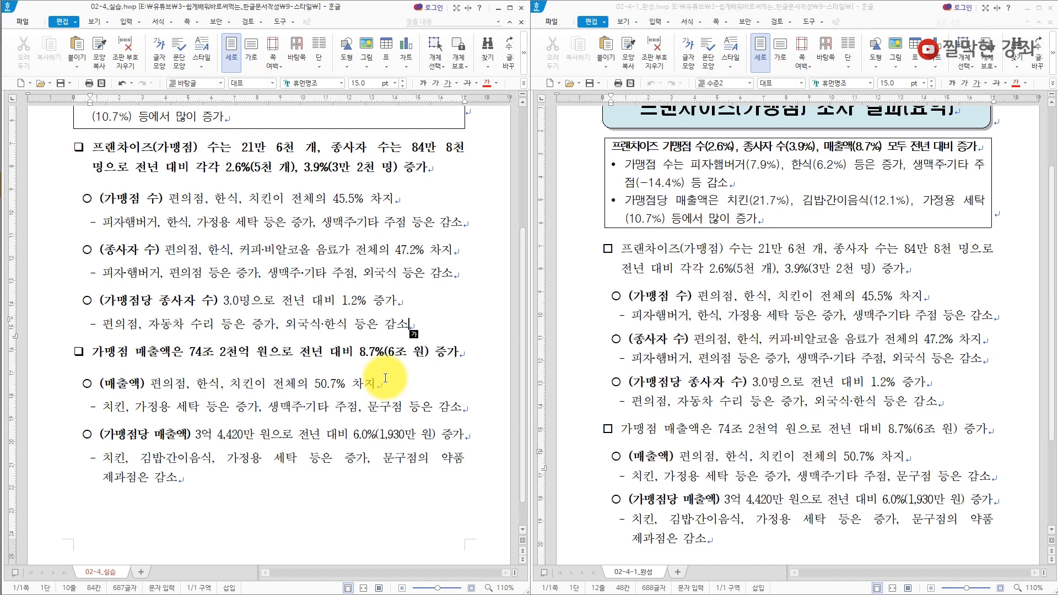
# Add an unbulleted line below the item starting with 편의점, 자동차 수리 and insert a table with 4 rows and 4 columns there.
pyautogui.press('Return')
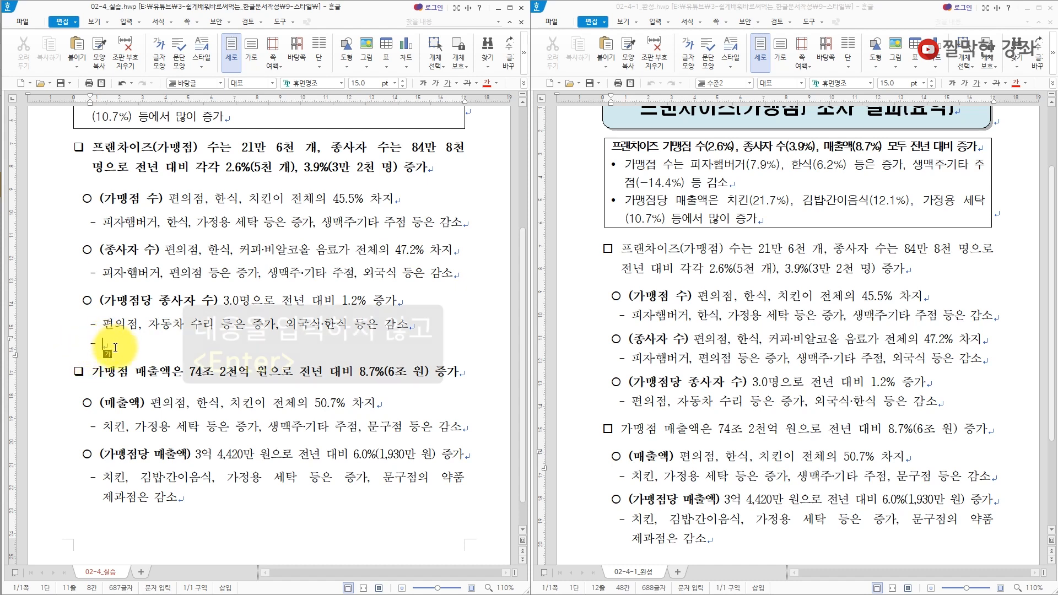
pyautogui.press('Return')
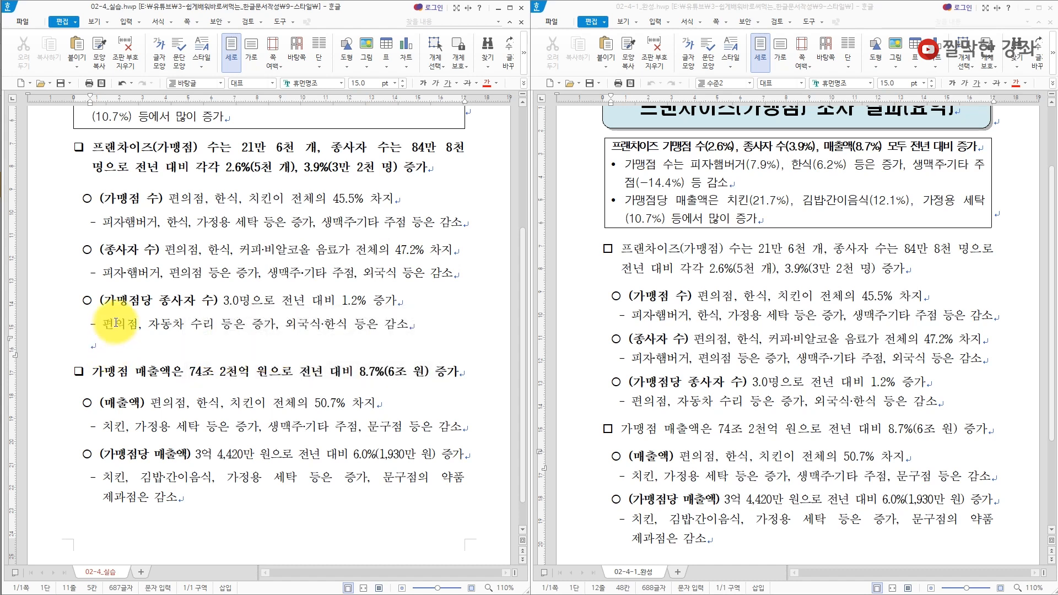
pyautogui.click(128, 22)
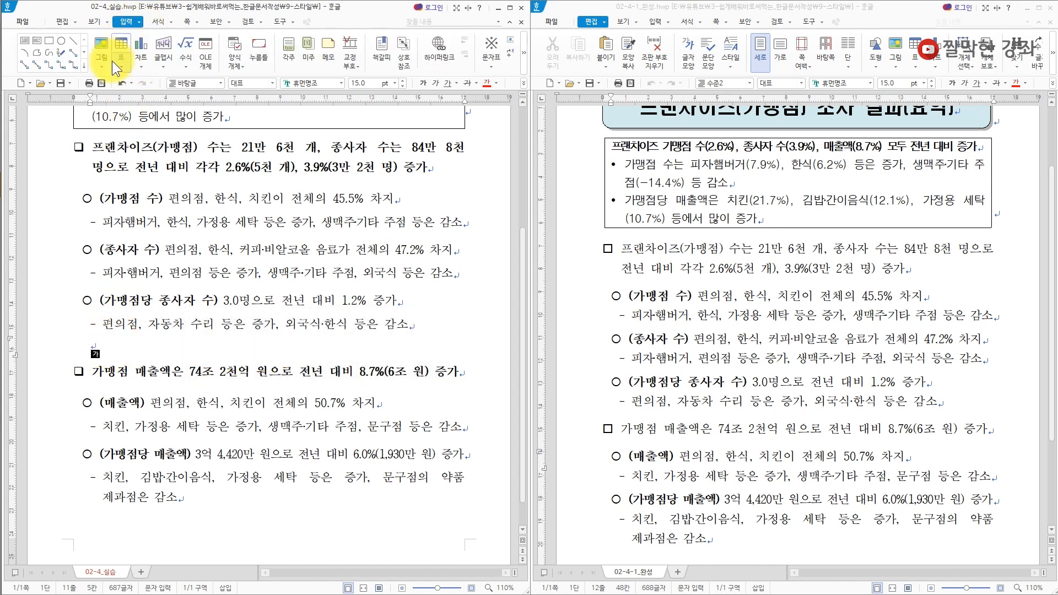
pyautogui.click(121, 44)
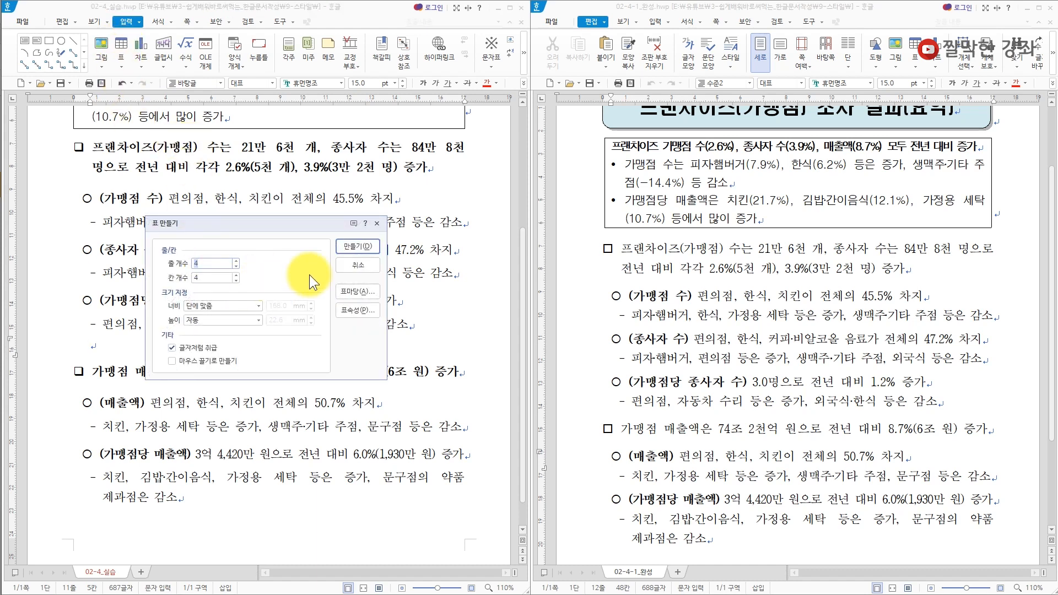
pyautogui.click(356, 245)
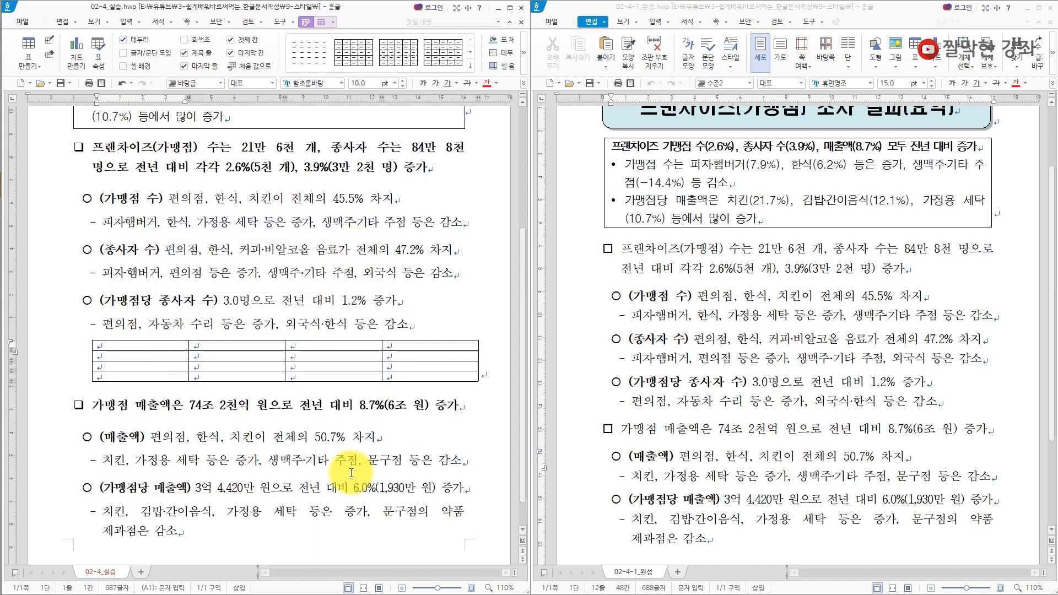
# Delete the inserted table and apply the 바탕글 style to the empty line.
pyautogui.click(307, 341)
pyautogui.press('Delete')
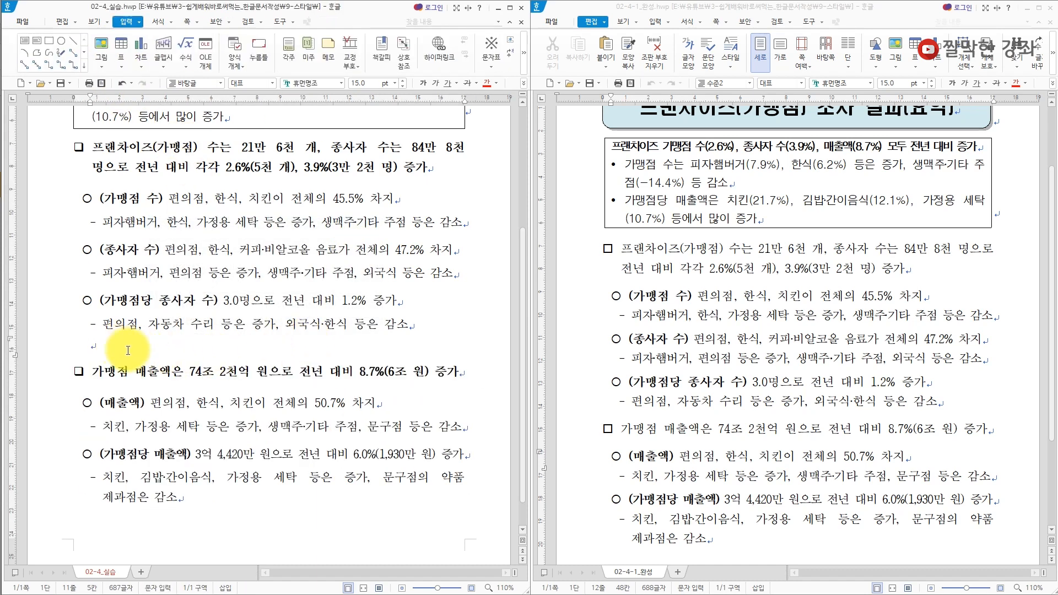
pyautogui.press('BackSpace')
pyautogui.press('Return')
pyautogui.hotkey('ctrl', '1')
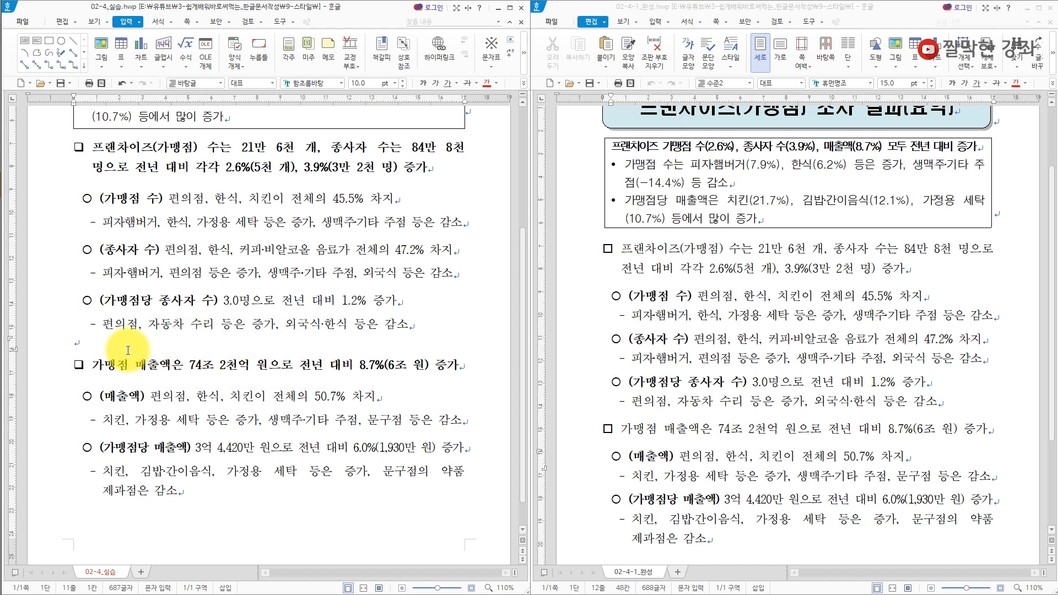
# Insert a table with 4 rows and 4 columns on the 바탕글 line and narrow all its columns evenly.
pyautogui.click(122, 55)
pyautogui.click(366, 246)
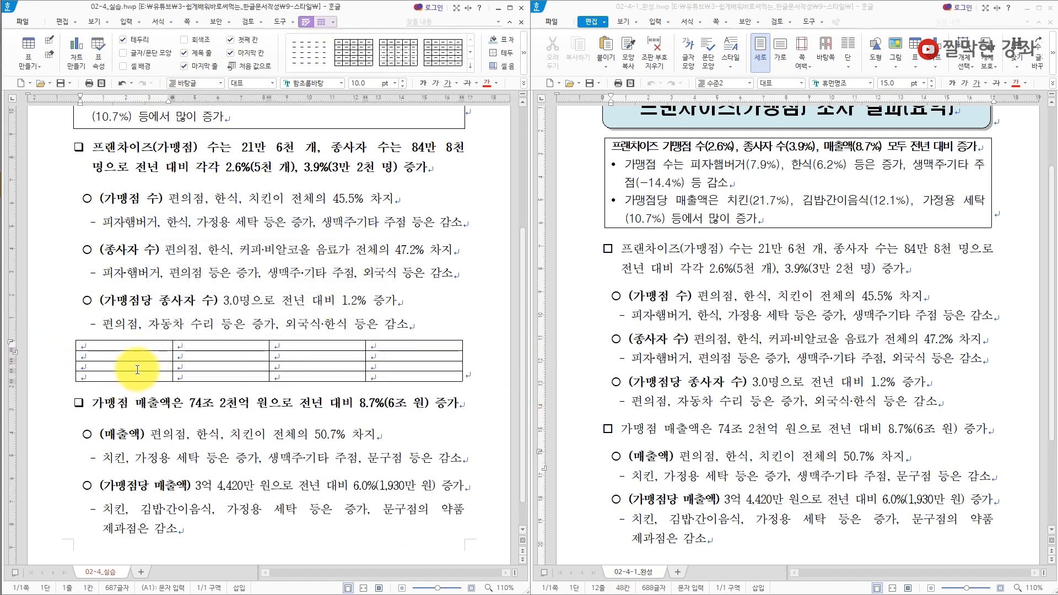
pyautogui.moveTo(165, 345); pyautogui.dragTo(399, 381)
pyautogui.hotkey('ctrl', 'Left')
pyautogui.hotkey('ctrl', 'Left')
pyautogui.hotkey('ctrl', 'Left')
pyautogui.hotkey('ctrl', 'Left')
pyautogui.hotkey('ctrl', 'Left')
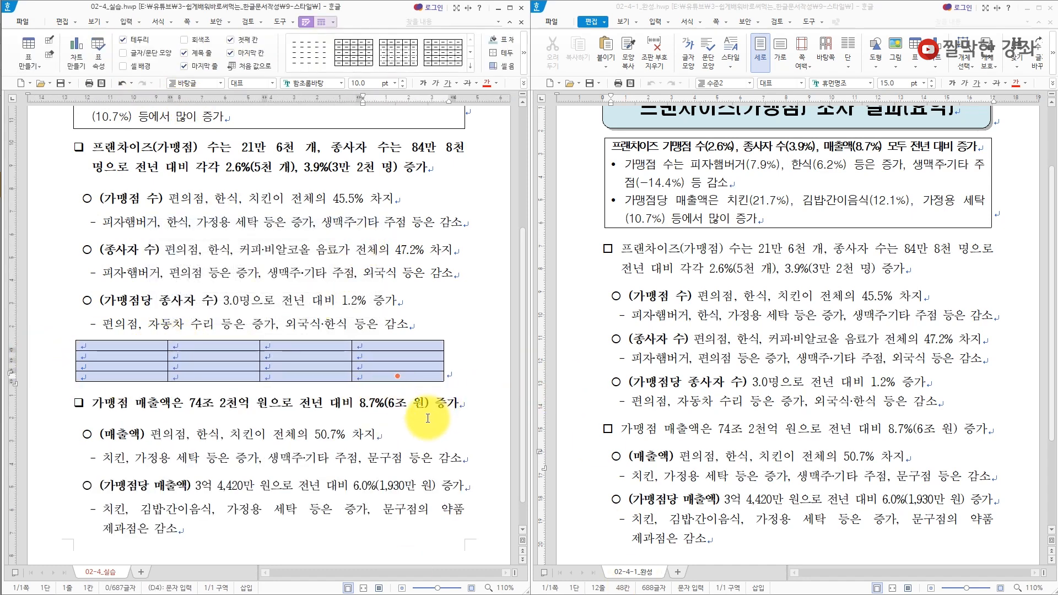
pyautogui.click(446, 389)
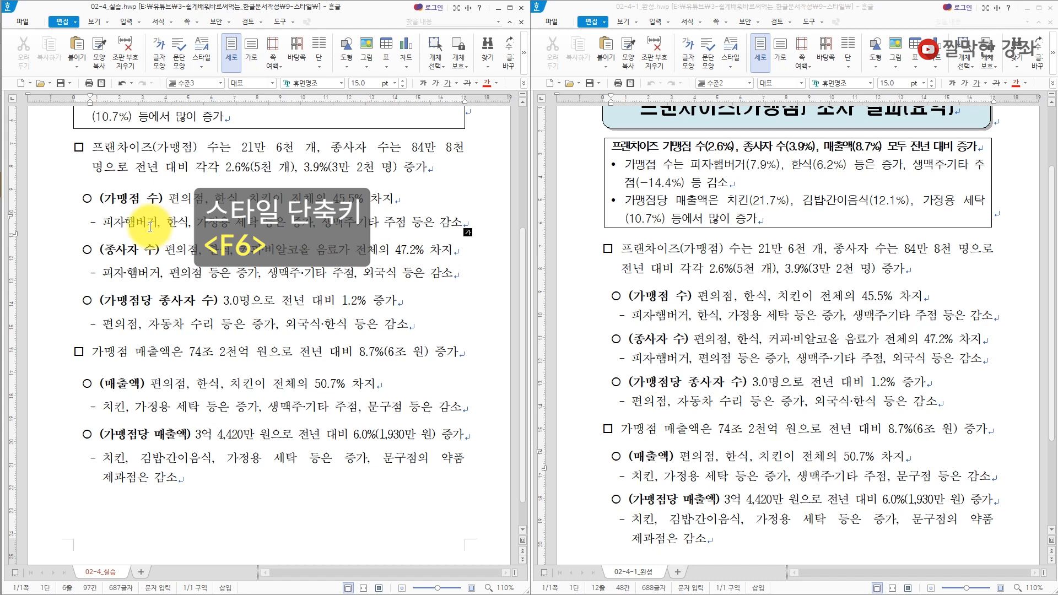
# Change the custom bullet character of the 수준1 style to the shadowed square ❑ from the 특수기호 및 딩뱃기호 characters.
pyautogui.press('F6')
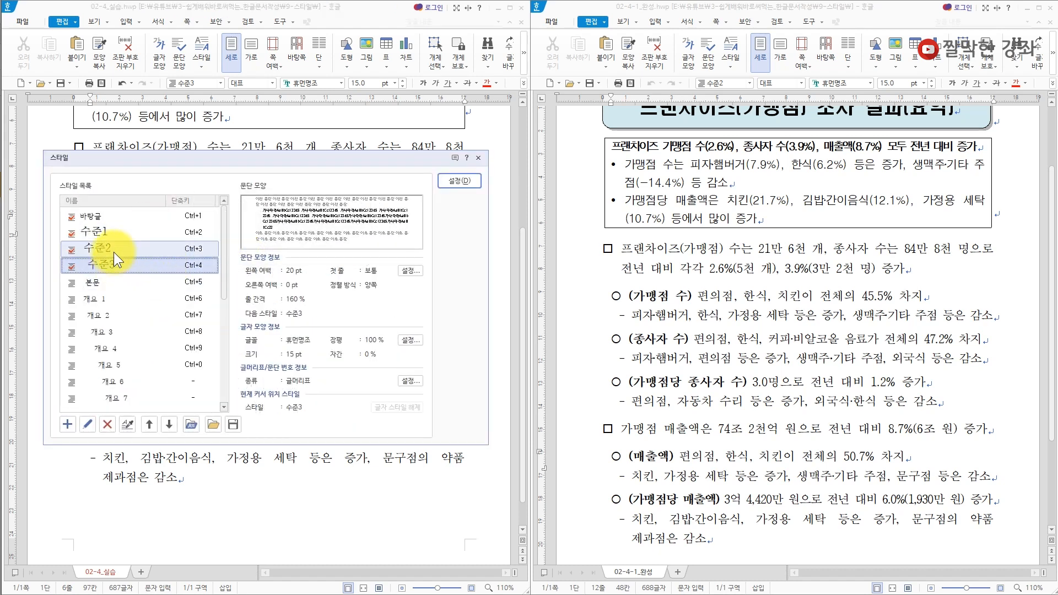
pyautogui.click(95, 229)
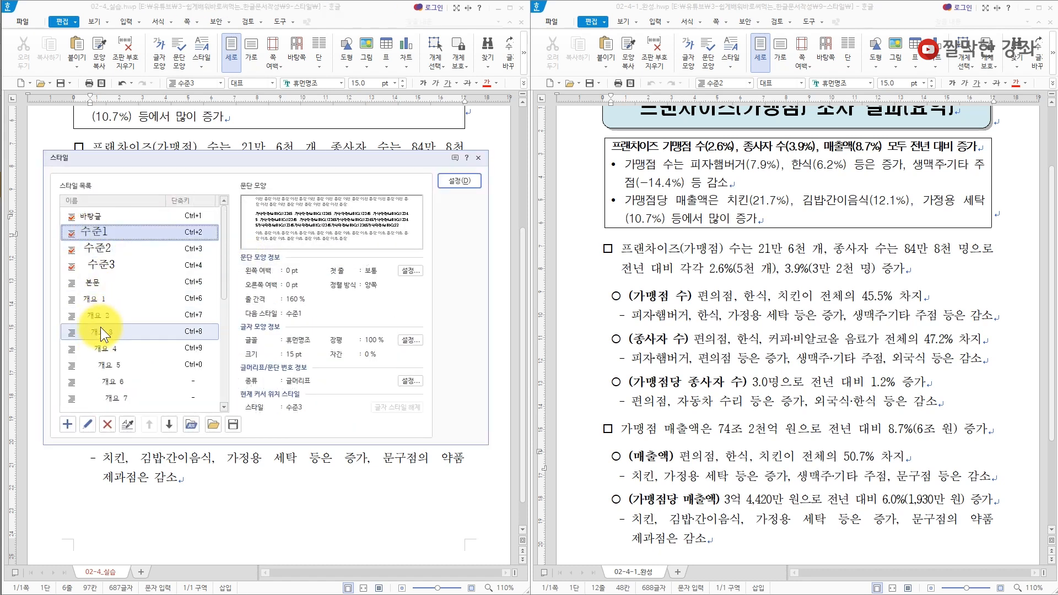
pyautogui.click(87, 424)
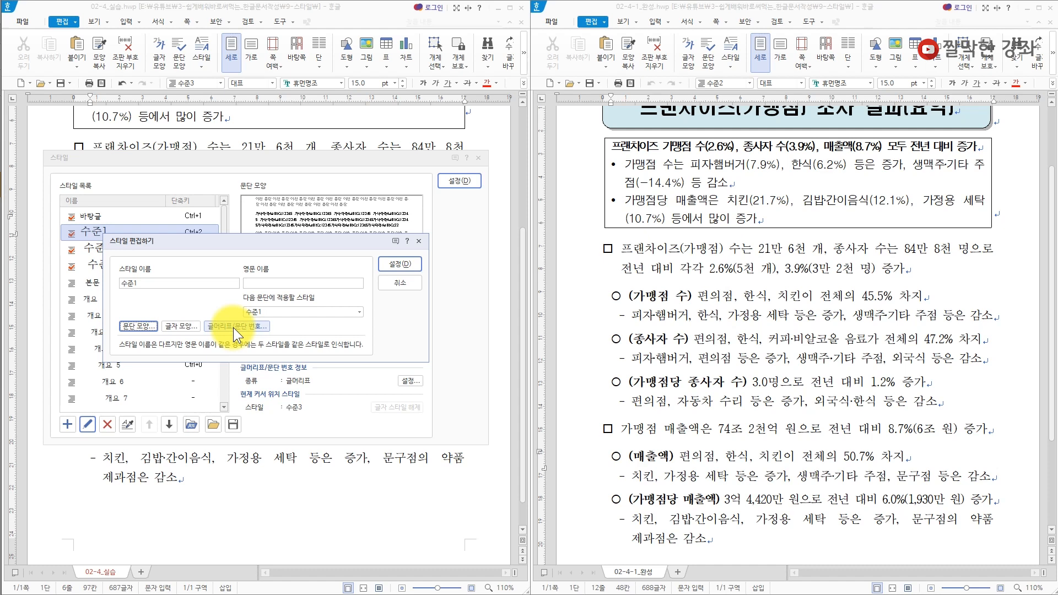
pyautogui.click(233, 327)
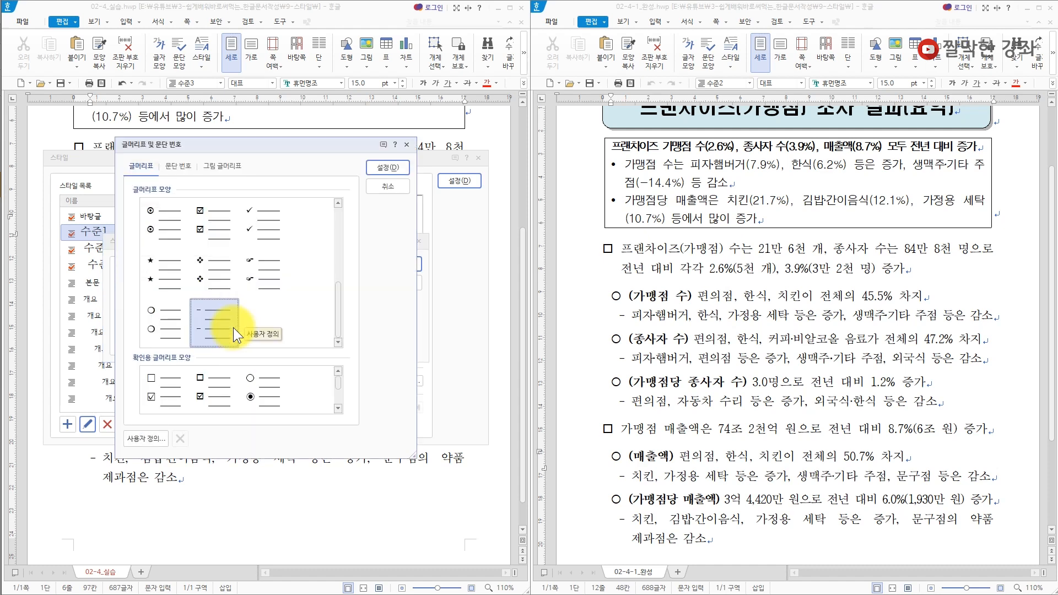
pyautogui.click(145, 440)
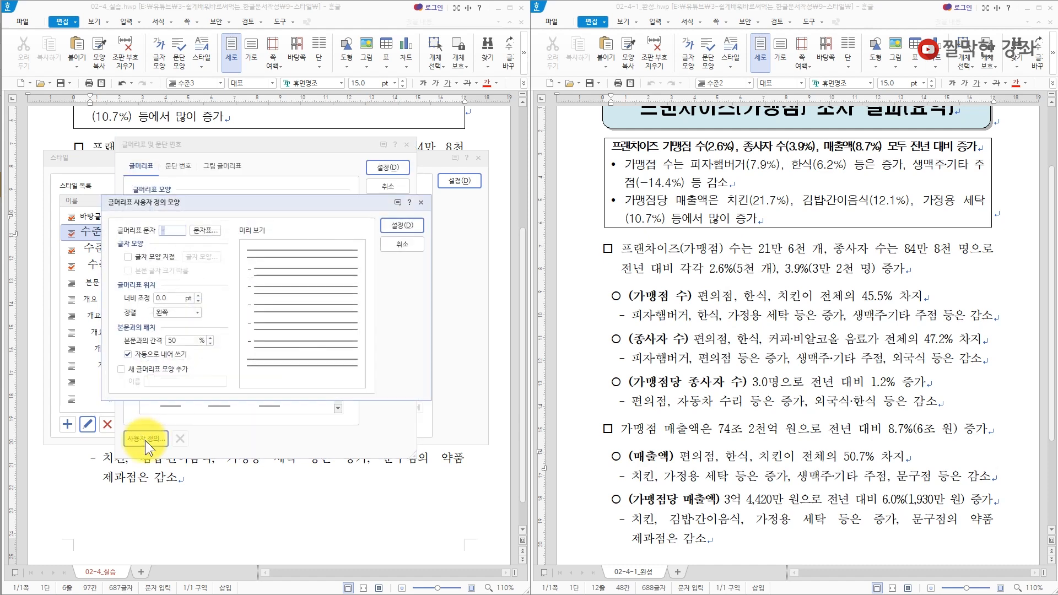
pyautogui.click(215, 228)
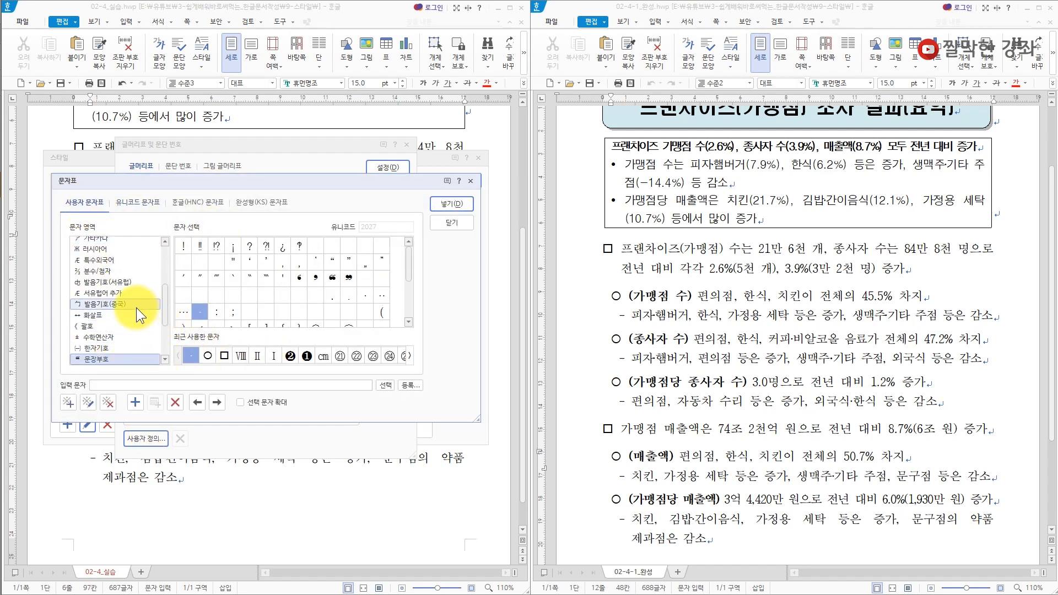
pyautogui.moveTo(163, 303); pyautogui.dragTo(167, 337)
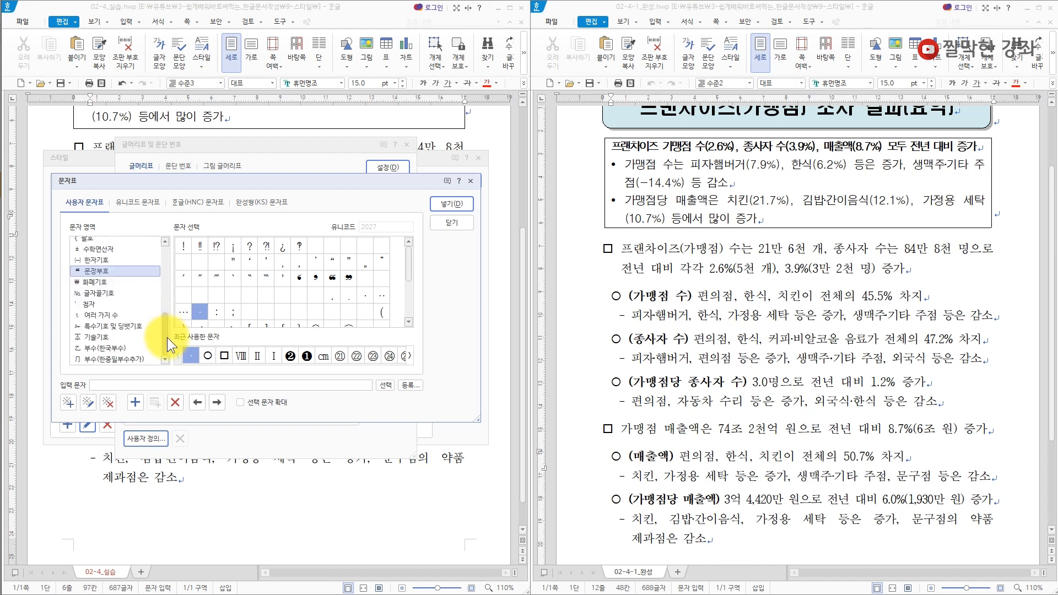
pyautogui.click(132, 326)
pyautogui.click(407, 322)
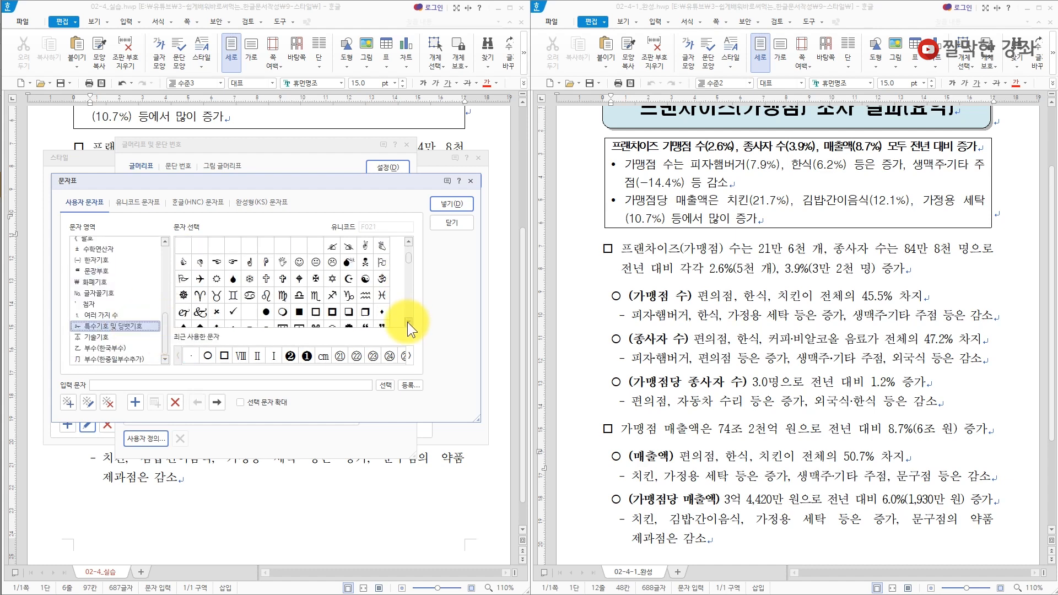
pyautogui.click(349, 280)
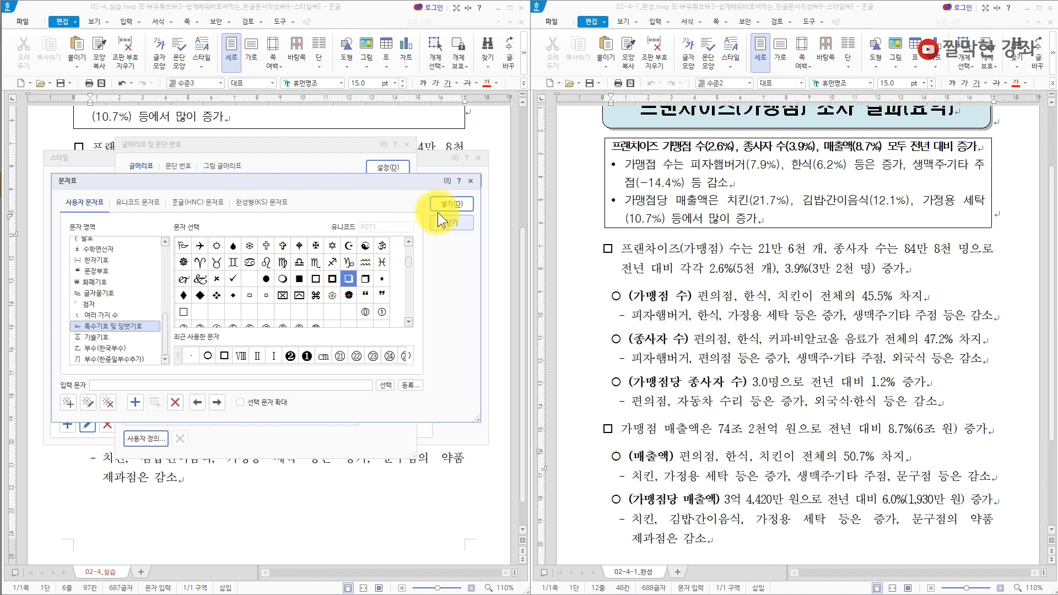
pyautogui.click(449, 201)
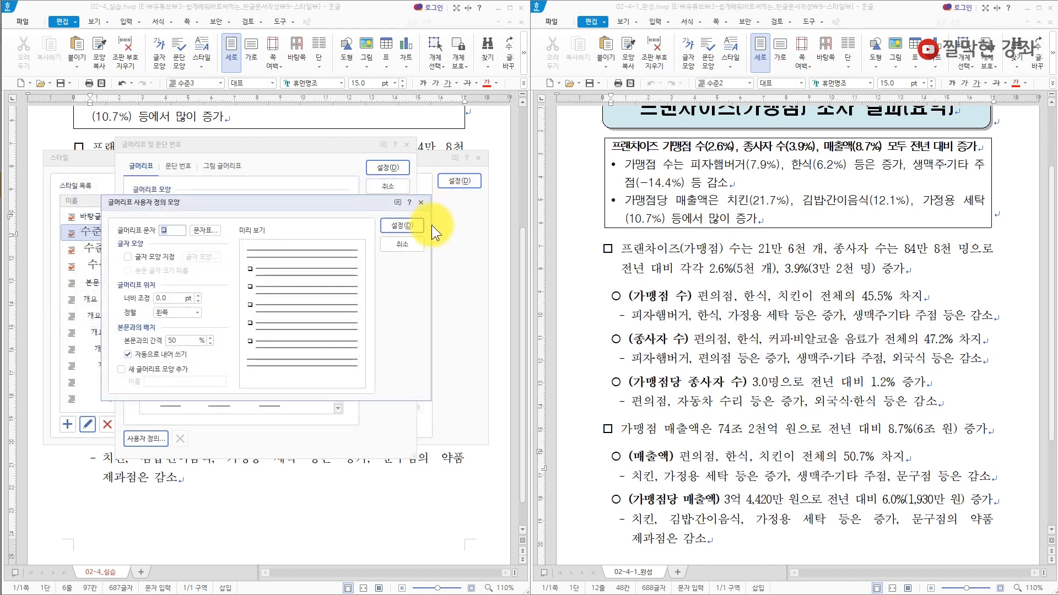
pyautogui.click(402, 225)
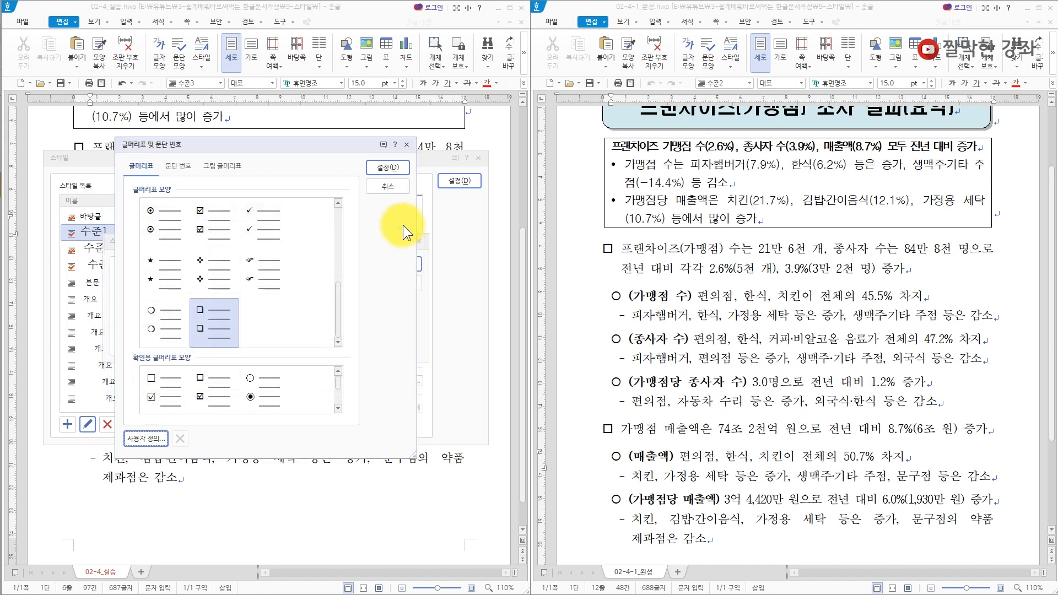
pyautogui.click(389, 166)
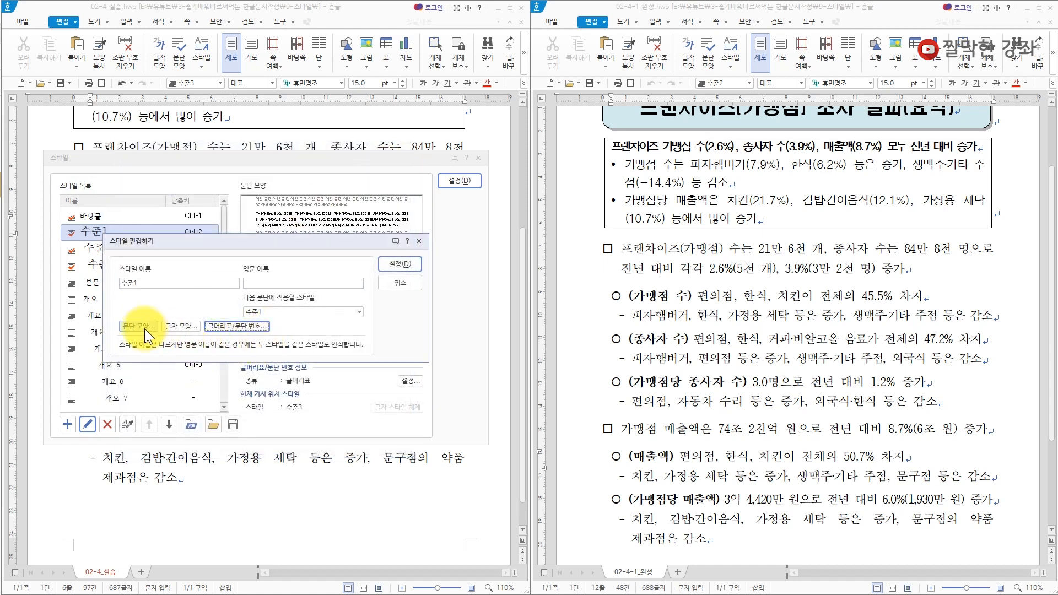
# Make the character formatting of the 수준1 style bold and save the style changes.
pyautogui.click(180, 326)
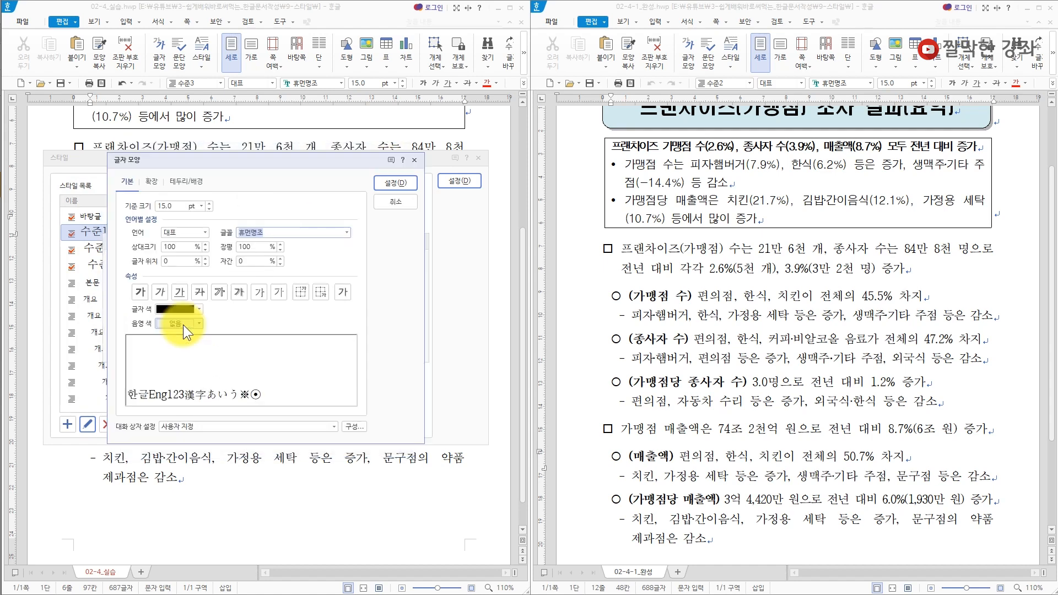
pyautogui.click(140, 292)
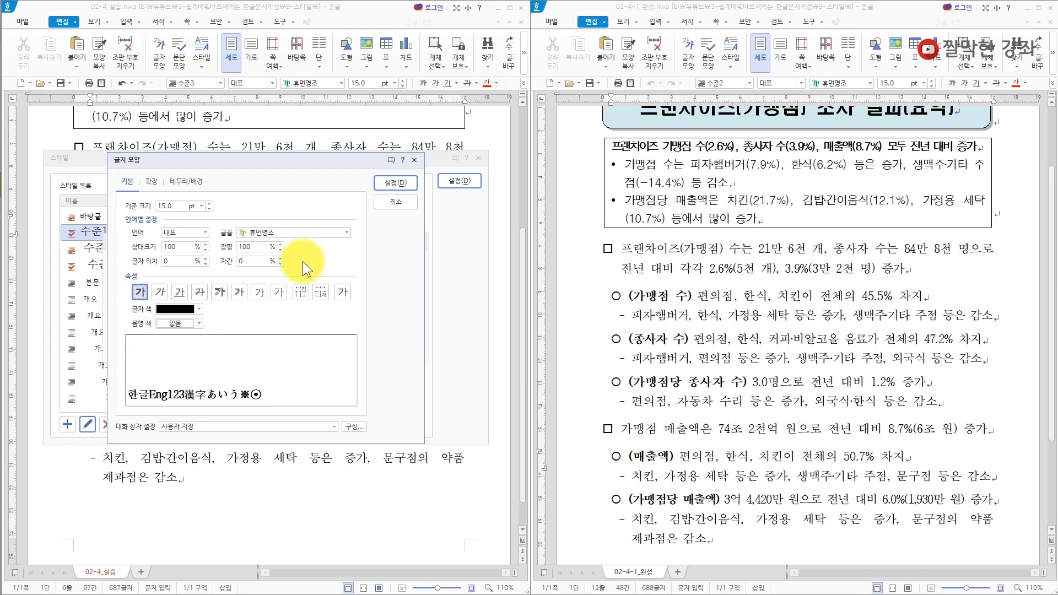
pyautogui.click(394, 184)
pyautogui.click(394, 263)
pyautogui.moveTo(339, 155); pyautogui.dragTo(758, 216)
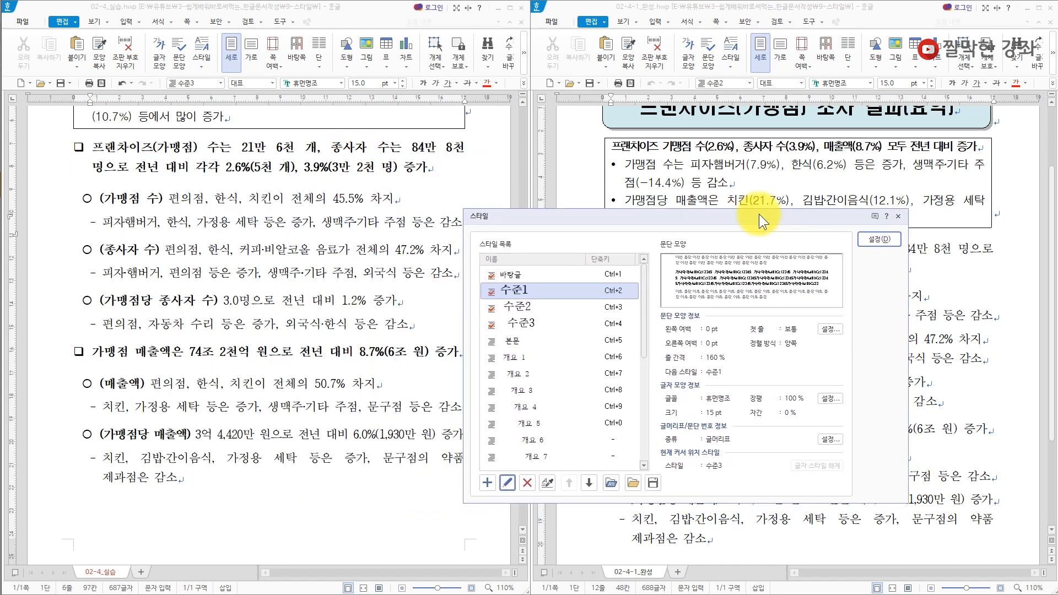
pyautogui.moveTo(490, 224); pyautogui.dragTo(542, 227)
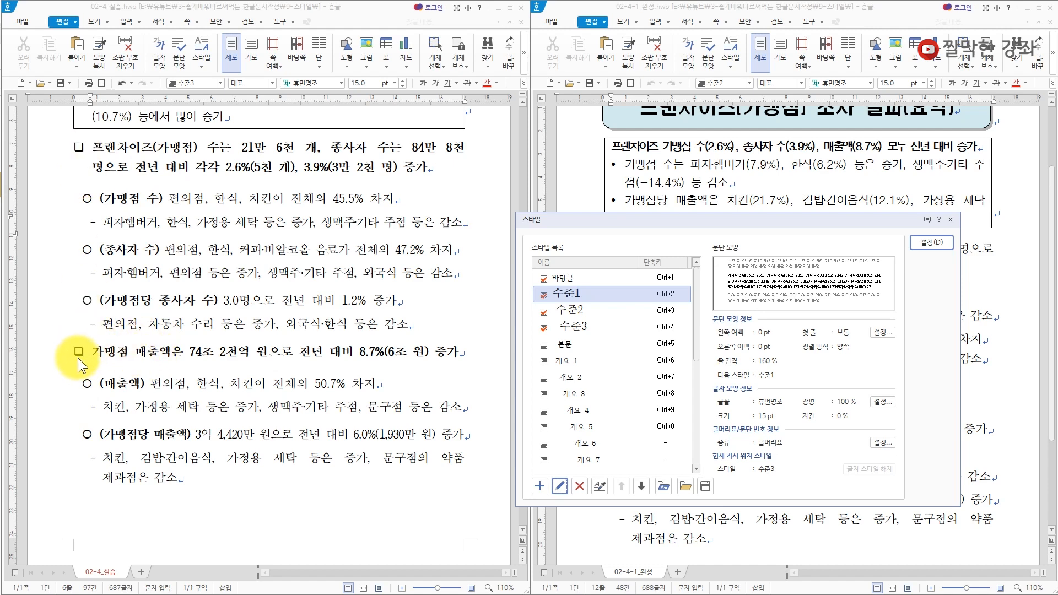
pyautogui.moveTo(652, 220); pyautogui.dragTo(429, 197)
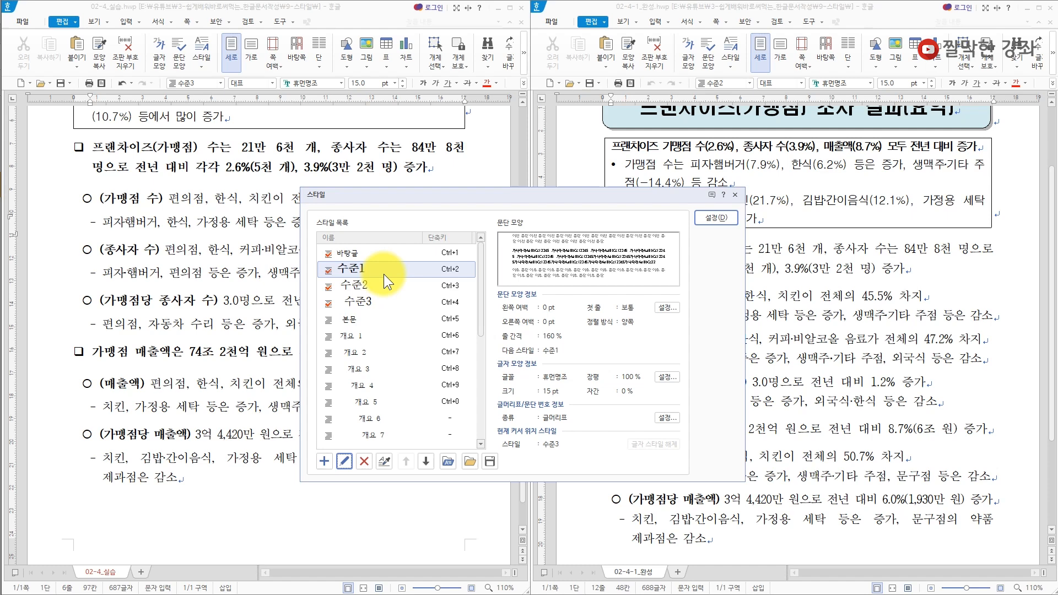
pyautogui.moveTo(518, 194); pyautogui.dragTo(457, 174)
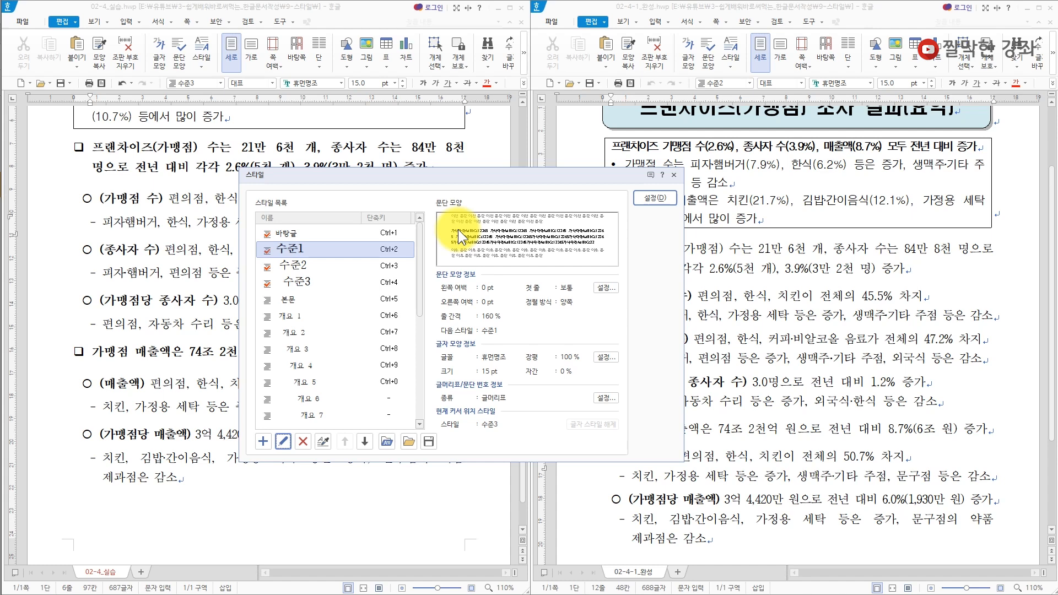
# Create a new style file named 보고서_스타일 in the 9-스타일 folder as the target for exporting styles.
pyautogui.click(430, 441)
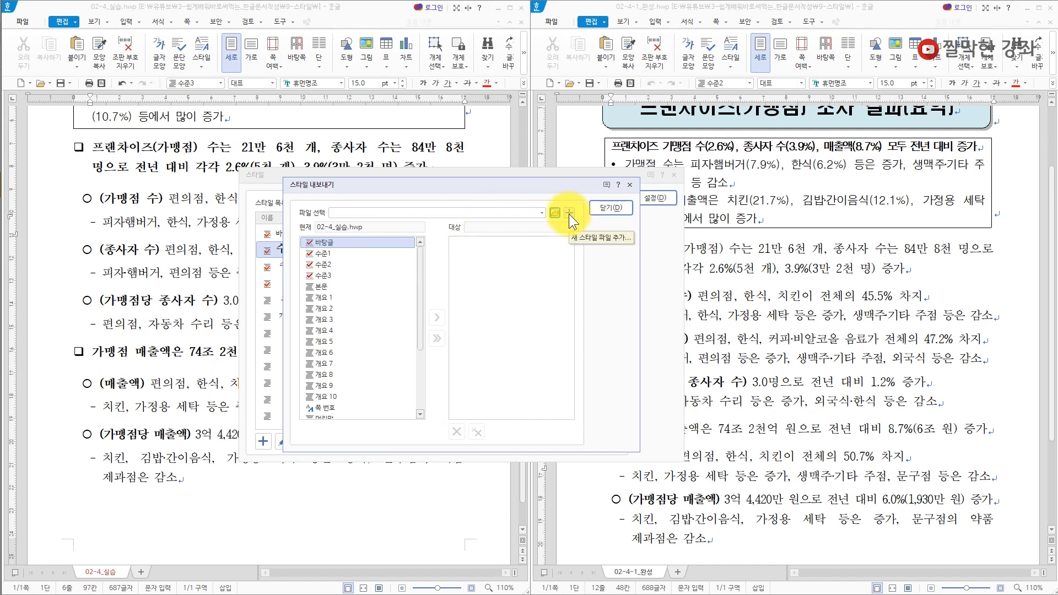
pyautogui.click(569, 214)
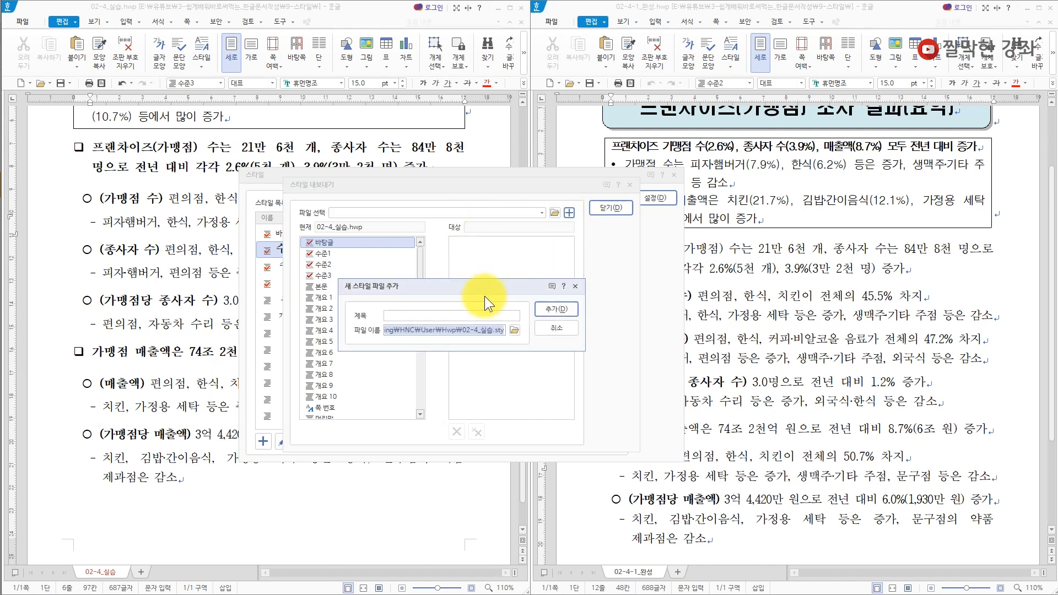
pyautogui.click(514, 332)
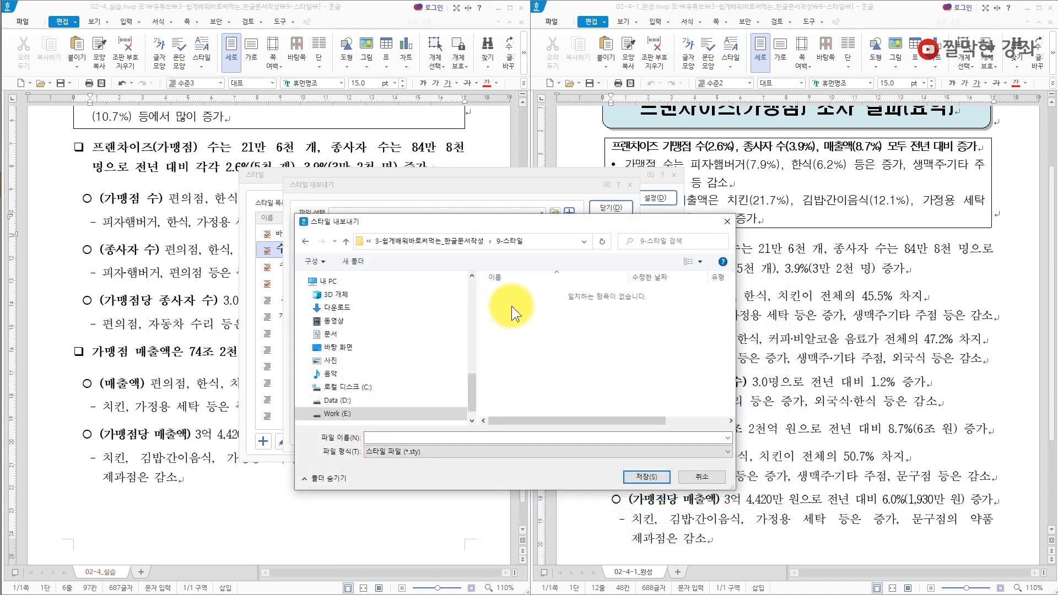
pyautogui.click(379, 437)
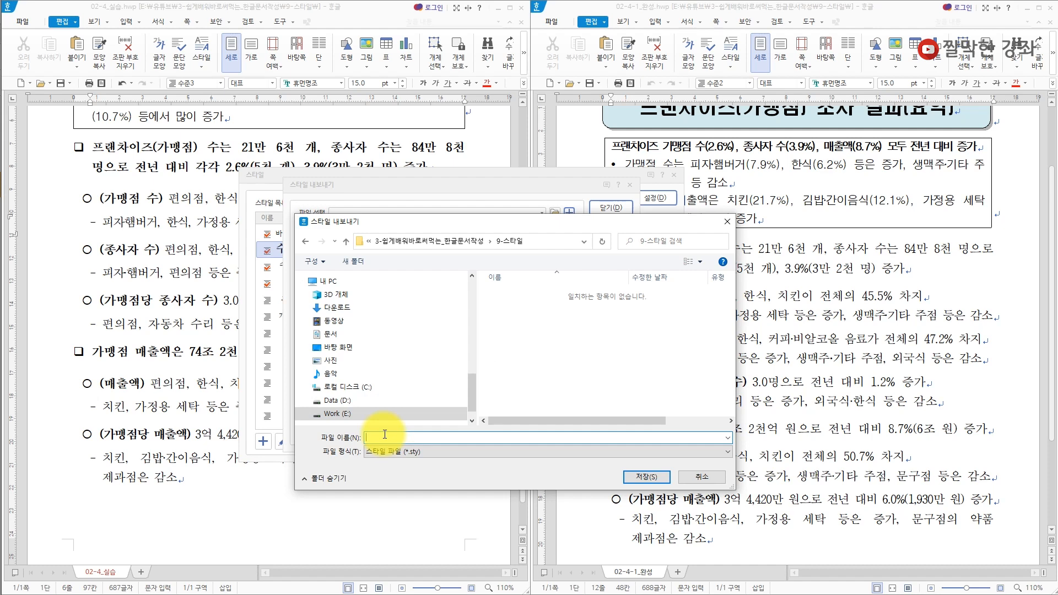
pyautogui.write('보고서_스타일')
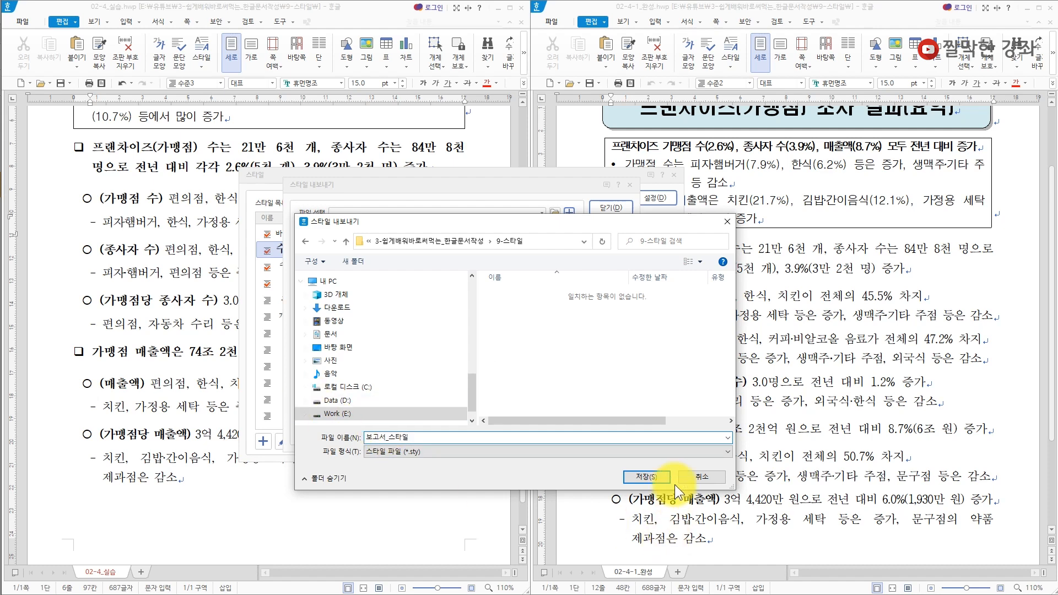
pyautogui.click(654, 475)
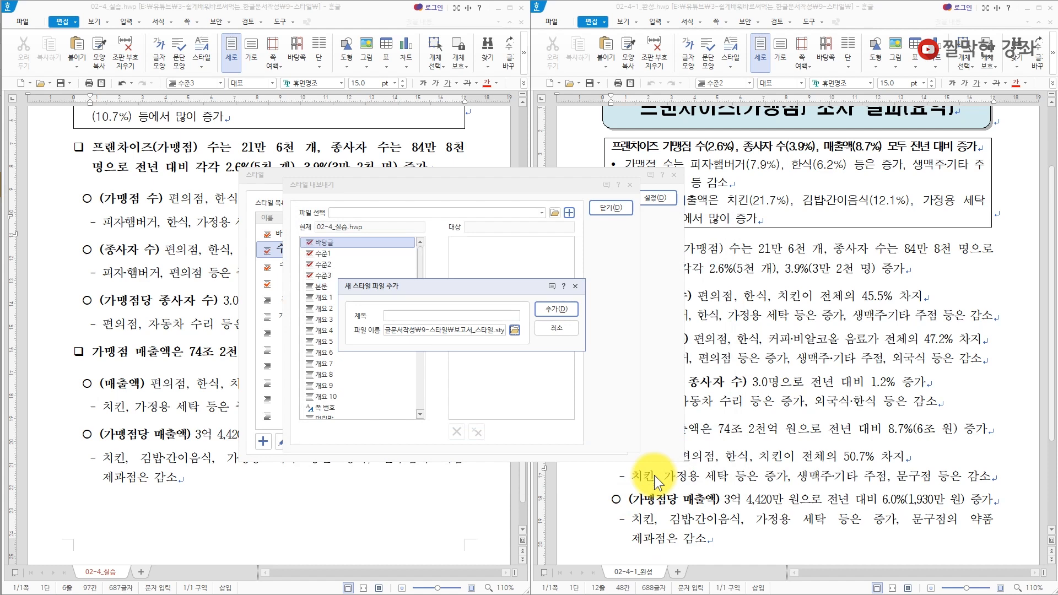
pyautogui.click(553, 306)
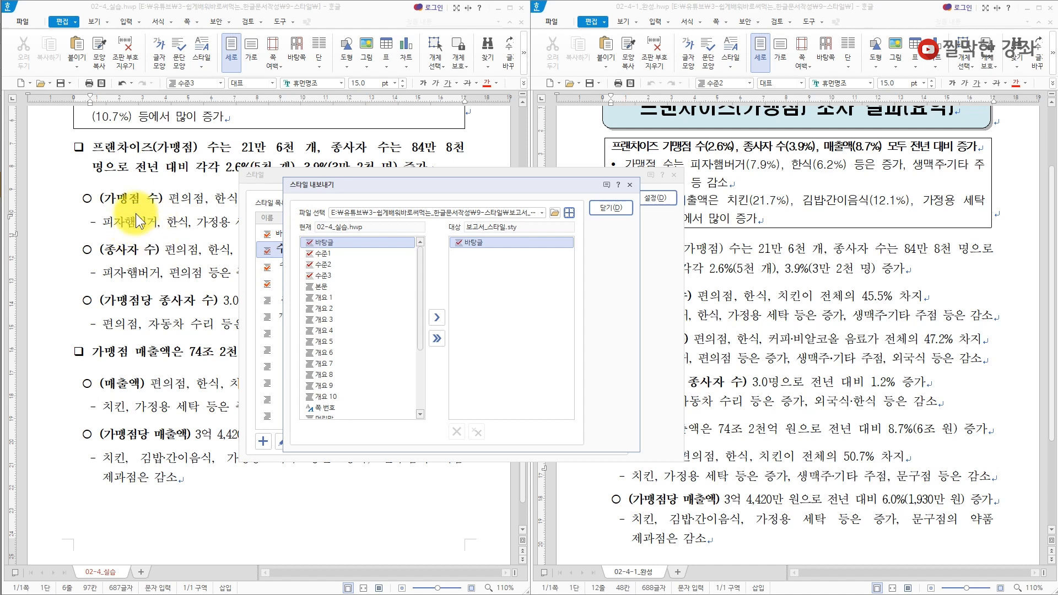
# Export the 수준1, 수준2 and 수준3 styles from 02-4_실습.hwp to 보고서_스타일.sty and close the style settings.
pyautogui.click(330, 252)
pyautogui.keyDown('shift'); pyautogui.click(335, 276); pyautogui.keyUp('shift')
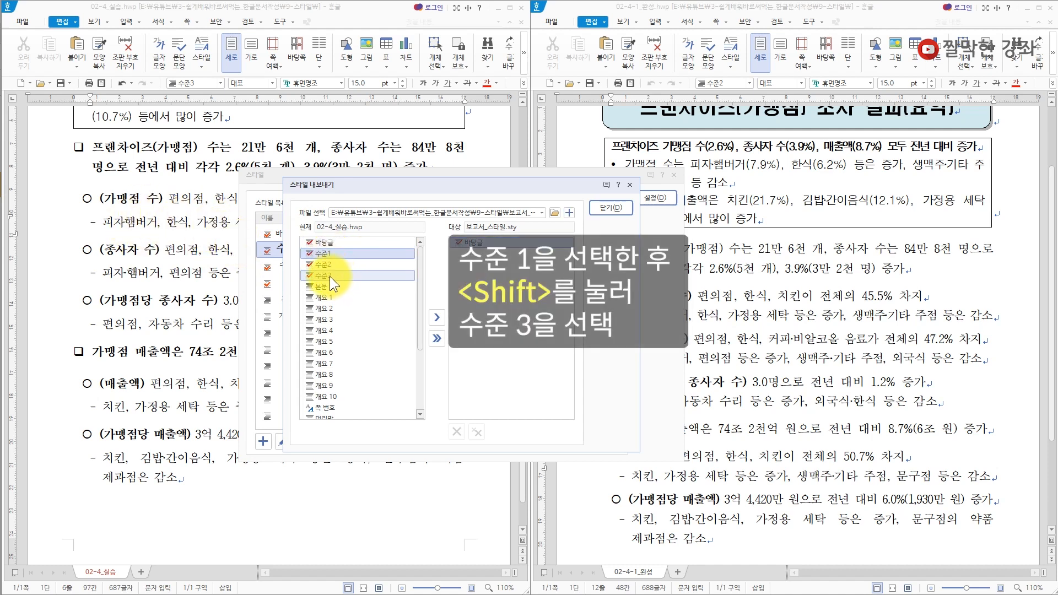
pyautogui.keyDown('shift'); pyautogui.click(330, 276); pyautogui.keyUp('shift')
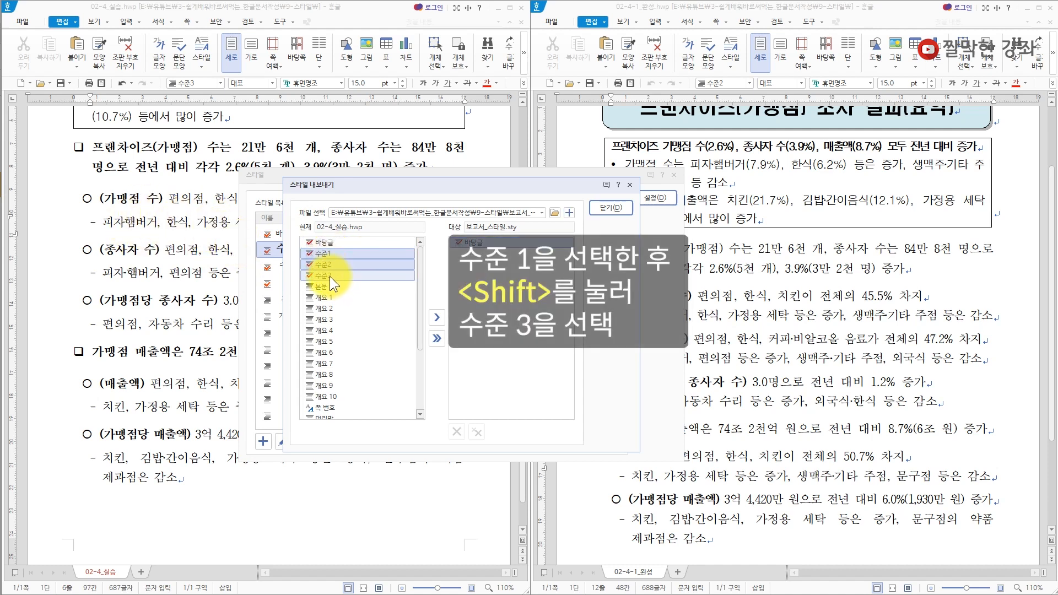
pyautogui.click(439, 316)
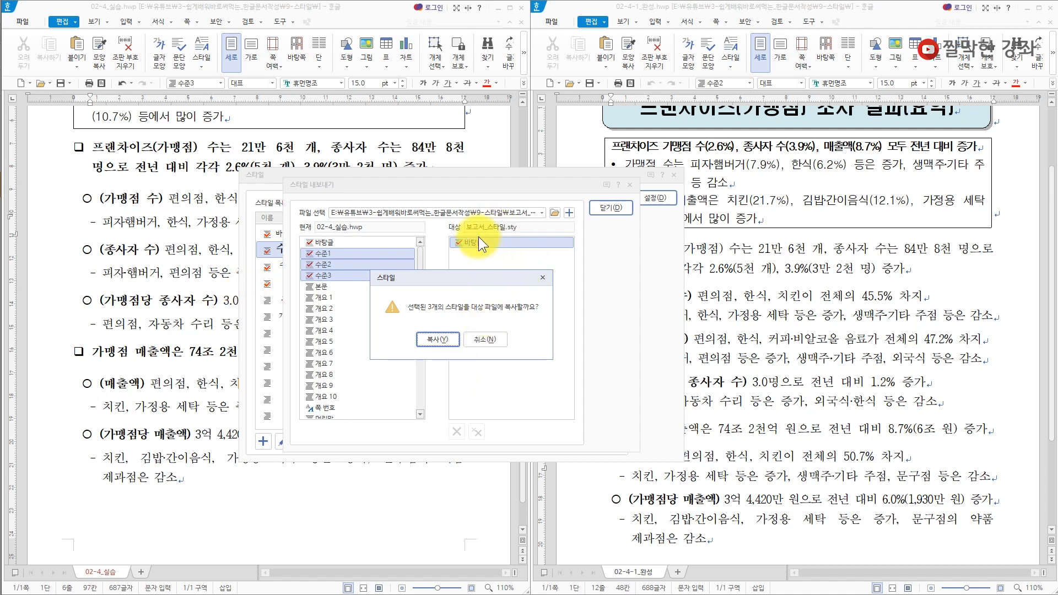
pyautogui.click(433, 339)
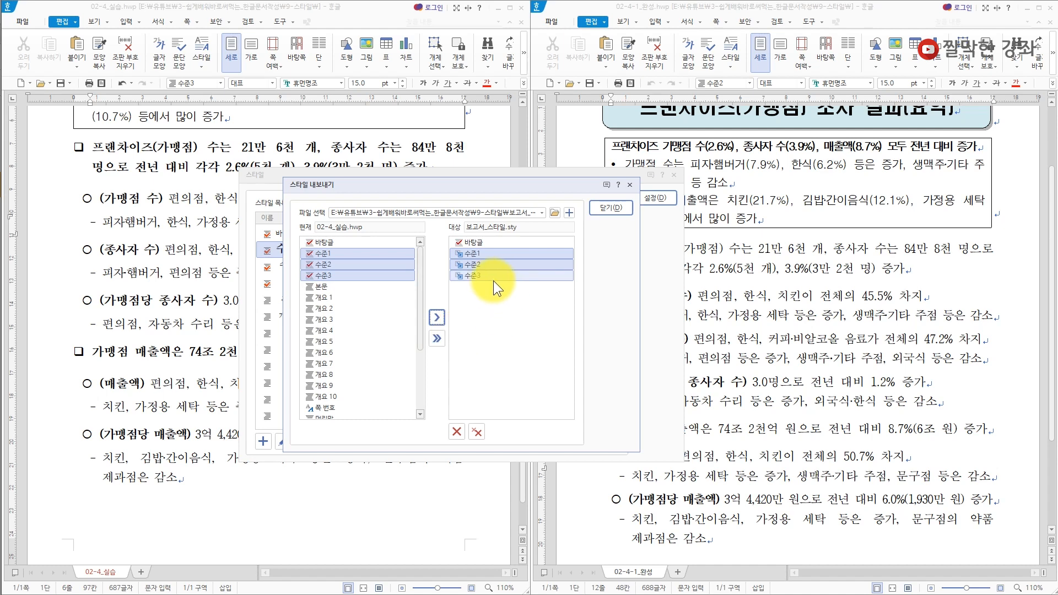
pyautogui.click(617, 207)
pyautogui.click(433, 339)
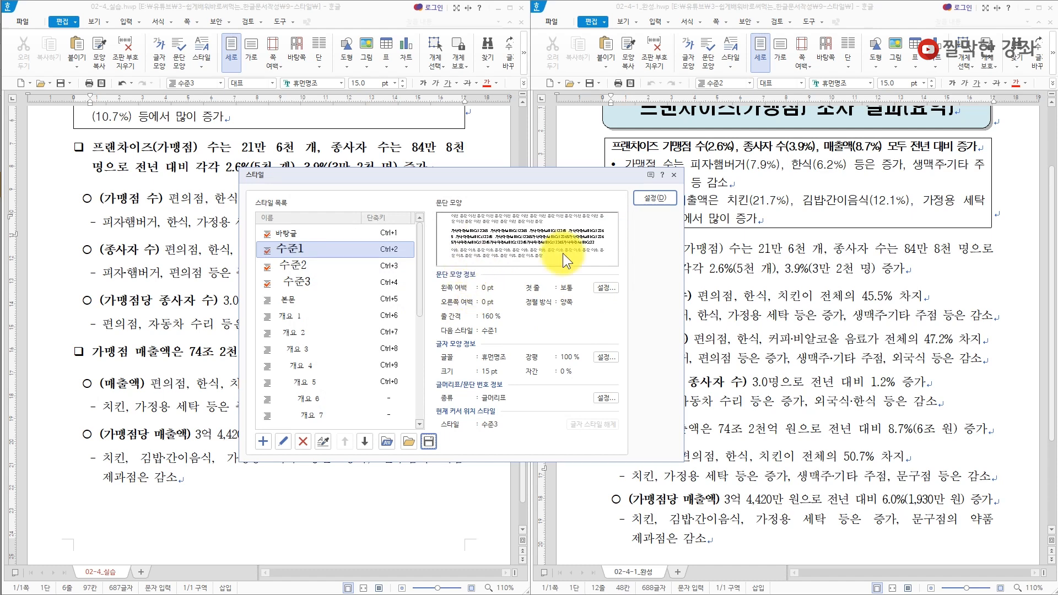
pyautogui.click(673, 174)
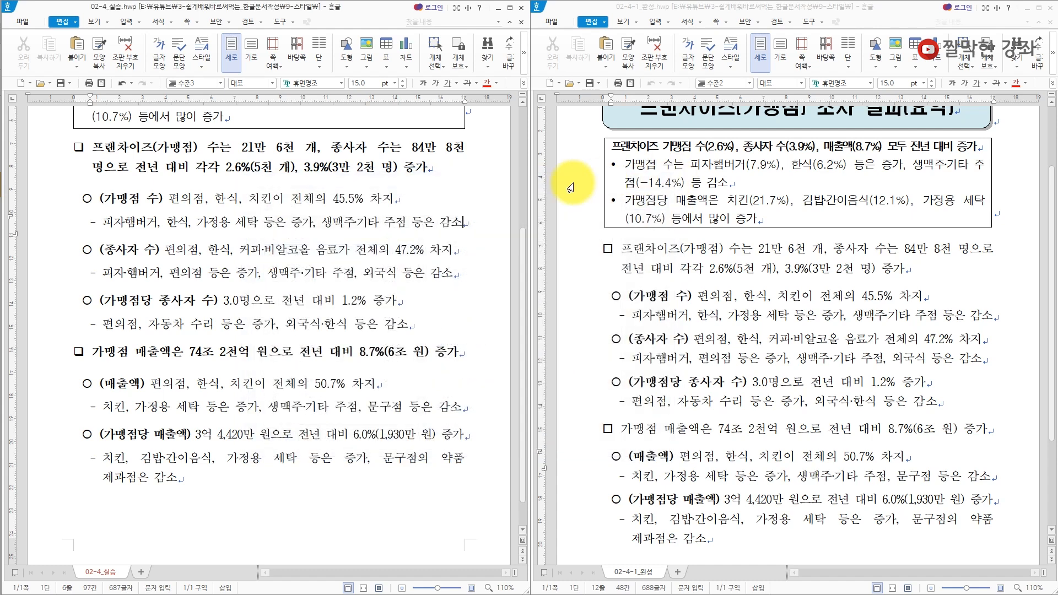
# Create a new blank document and load 보고서_스타일.sty from the 9-스타일 folder as the source for importing styles.
pyautogui.hotkey('alt', 'n')
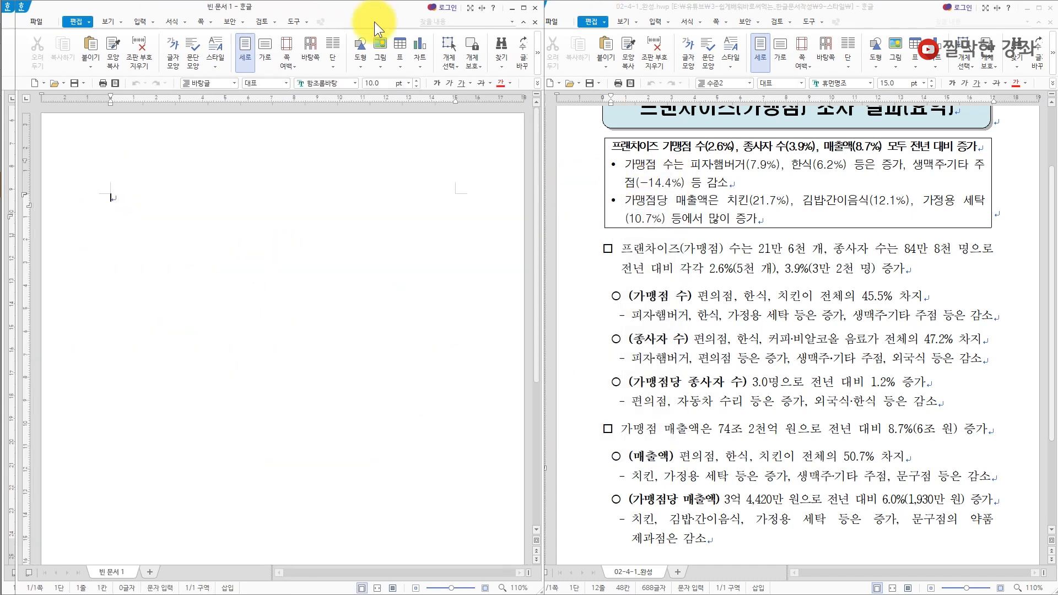
pyautogui.moveTo(373, 11); pyautogui.dragTo(359, 11)
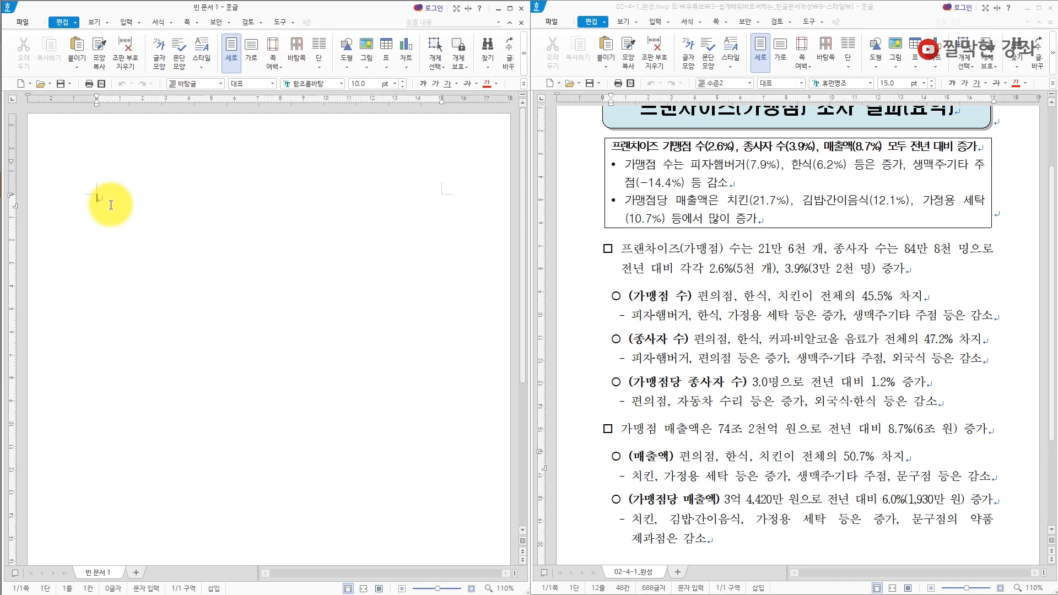
pyautogui.press('F6')
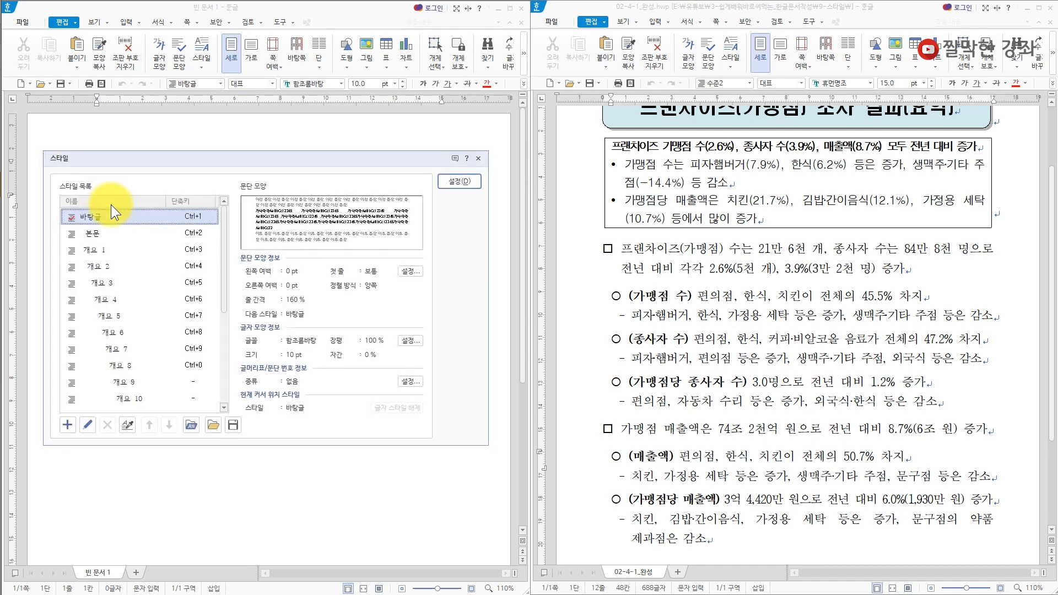
pyautogui.moveTo(182, 151); pyautogui.dragTo(296, 158)
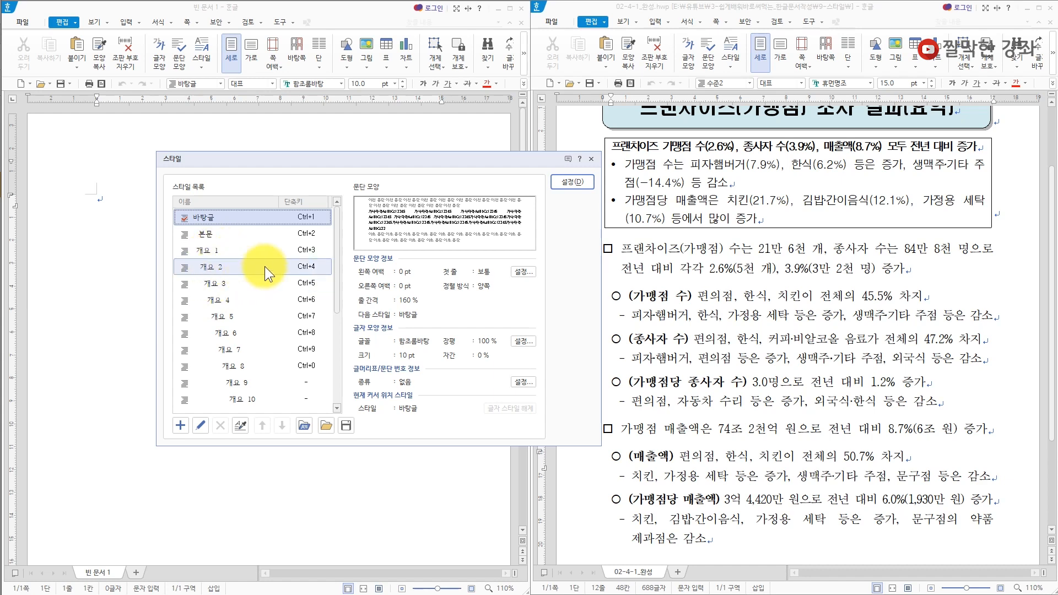
pyautogui.click(326, 425)
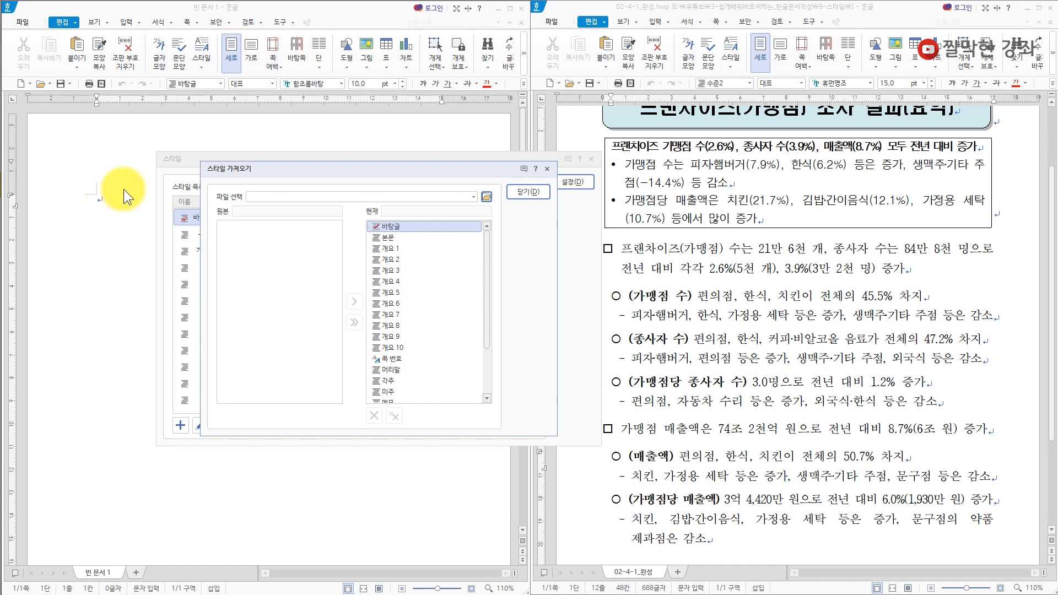
pyautogui.click(488, 197)
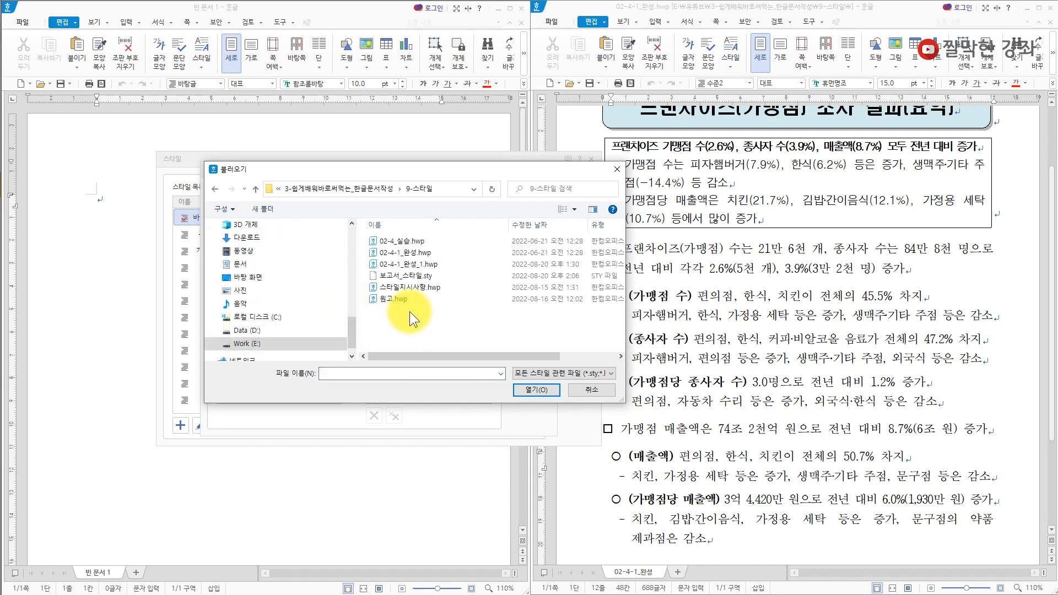
pyautogui.click(415, 277)
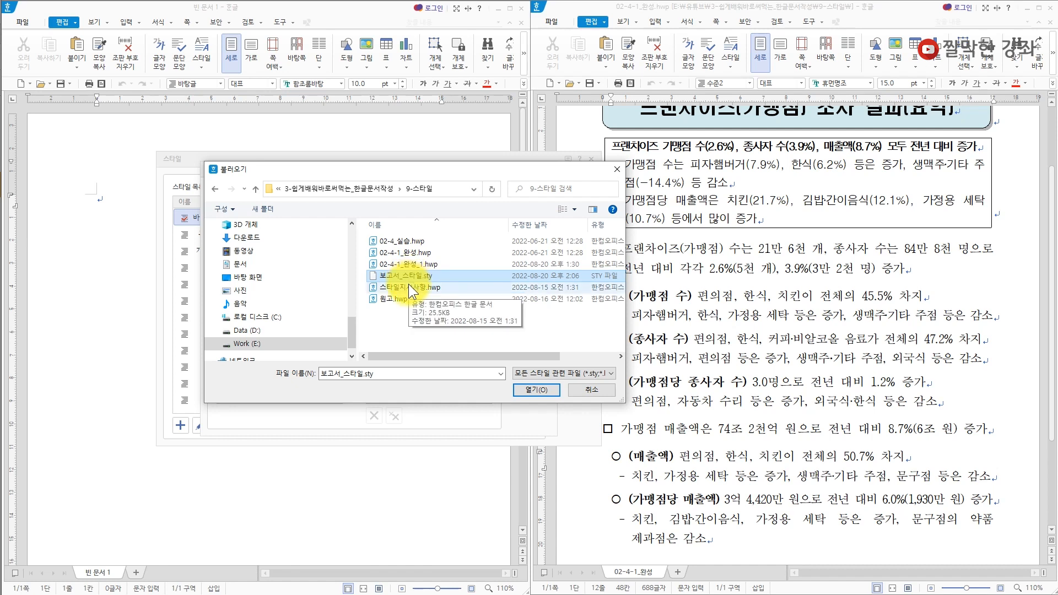
pyautogui.click(537, 390)
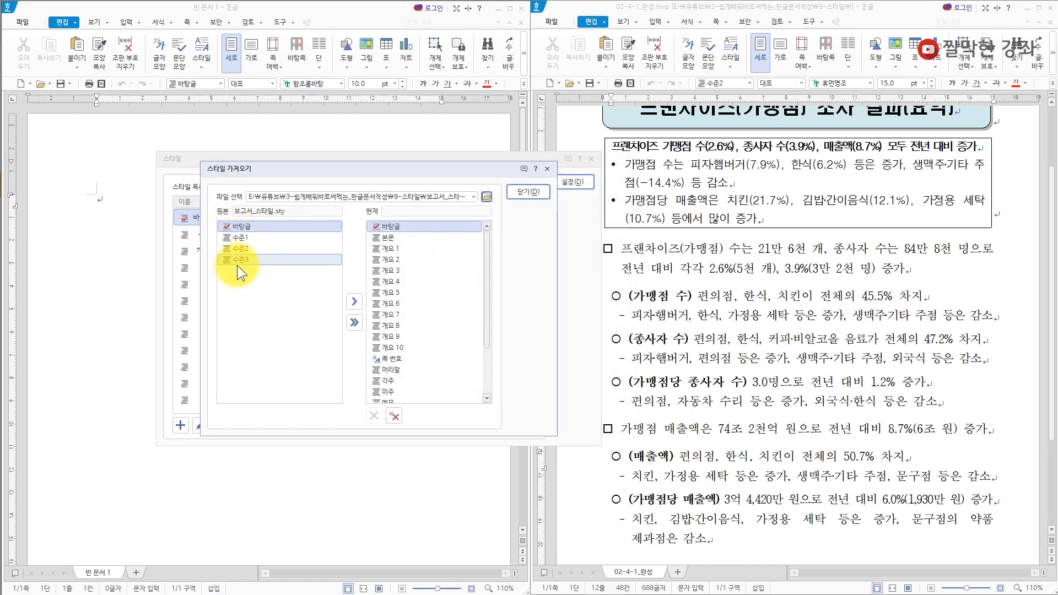
# Import the 수준1, 수준2 and 수준3 styles from 보고서_스타일.sty into the new document.
pyautogui.click(243, 237)
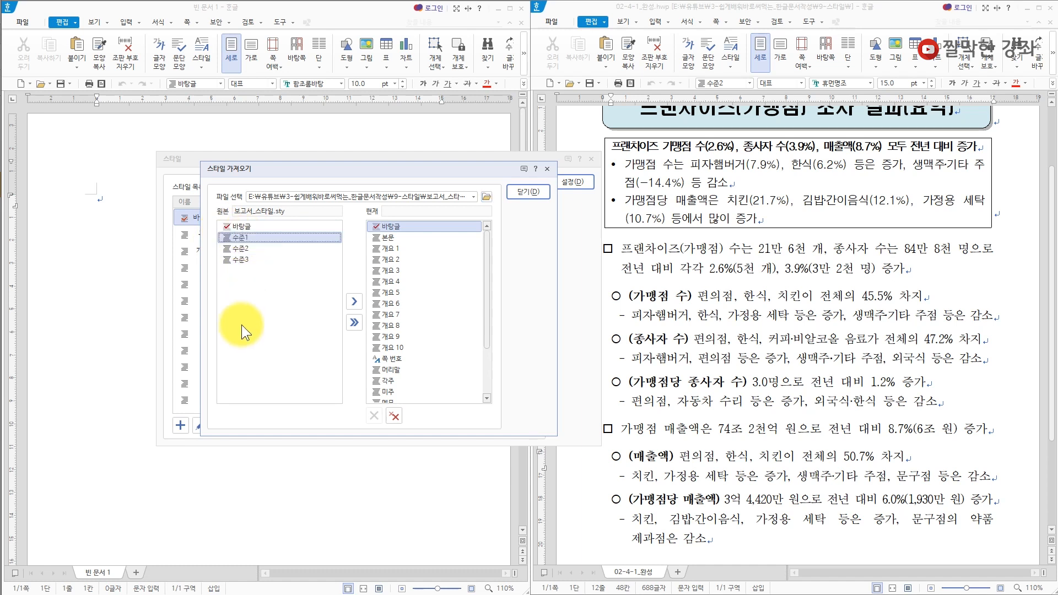
pyautogui.keyDown('shift'); pyautogui.click(241, 258); pyautogui.keyUp('shift')
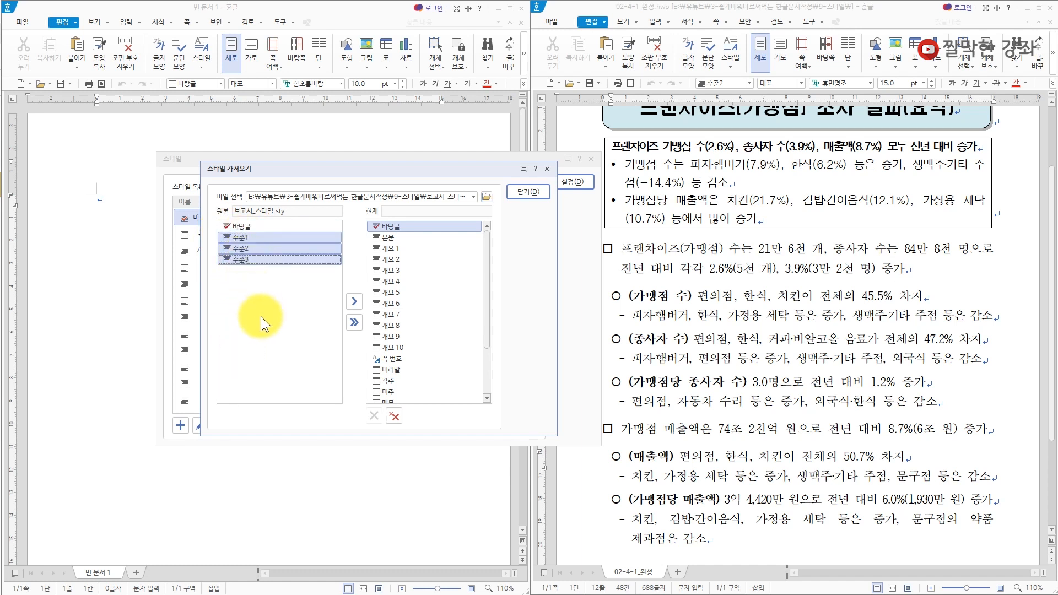
pyautogui.click(355, 301)
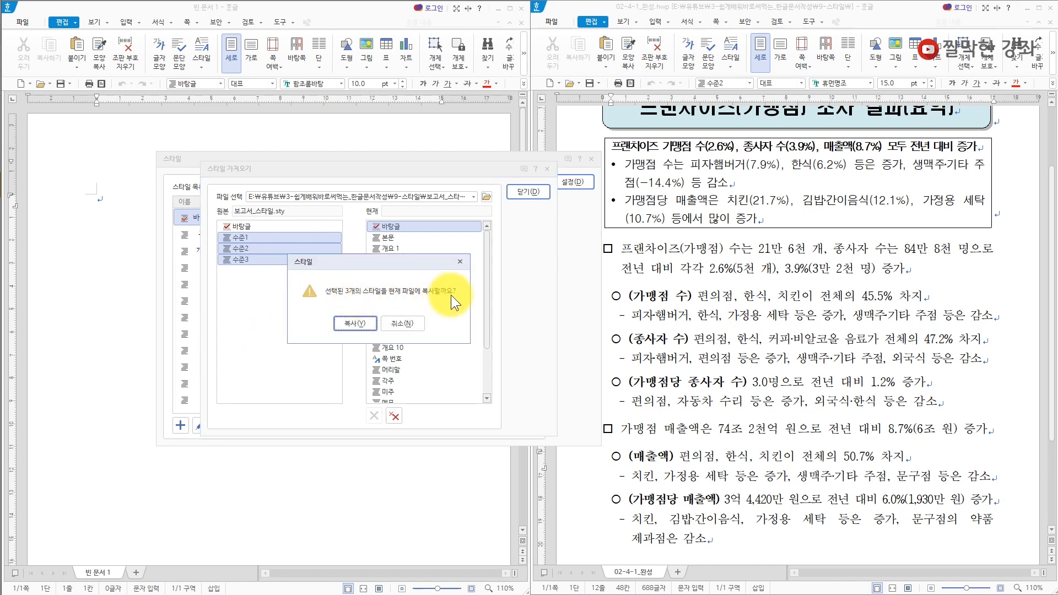
pyautogui.click(356, 323)
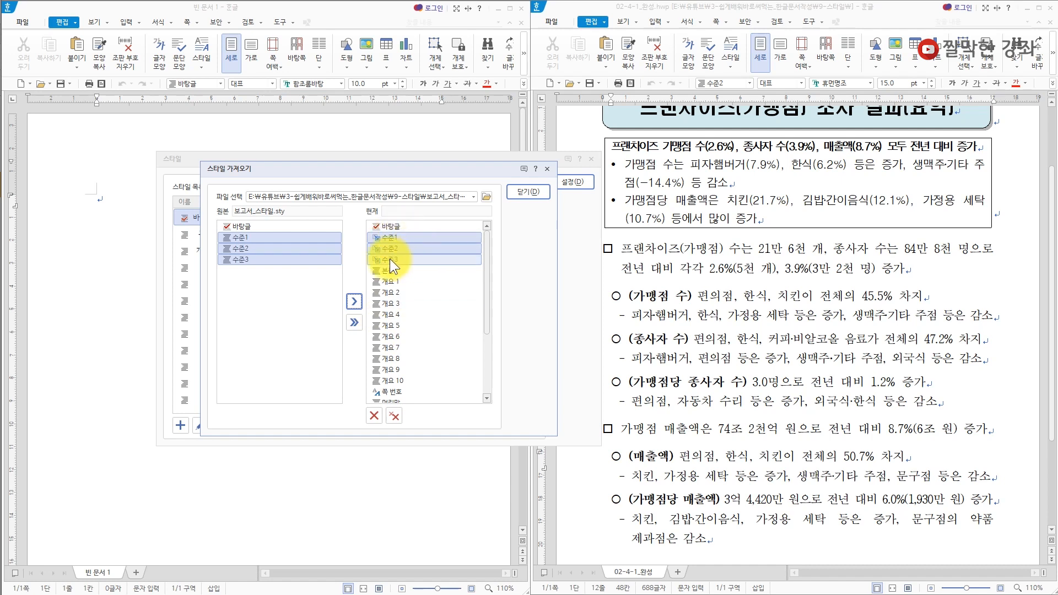
pyautogui.click(534, 190)
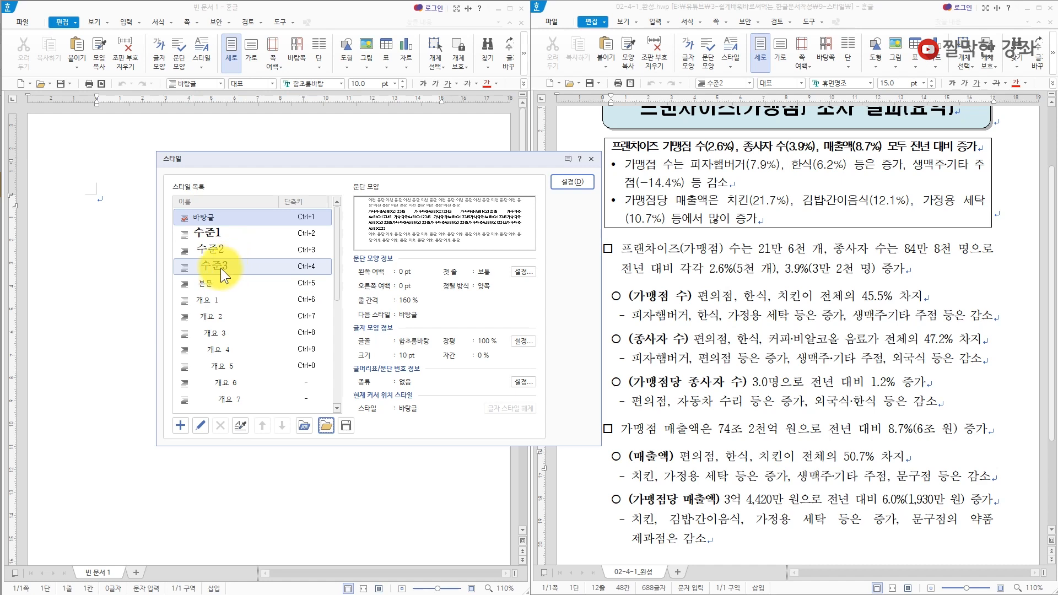
# Apply the 수준1 style to the first line and enter the heading 주요 용어 정의.
pyautogui.click(233, 231)
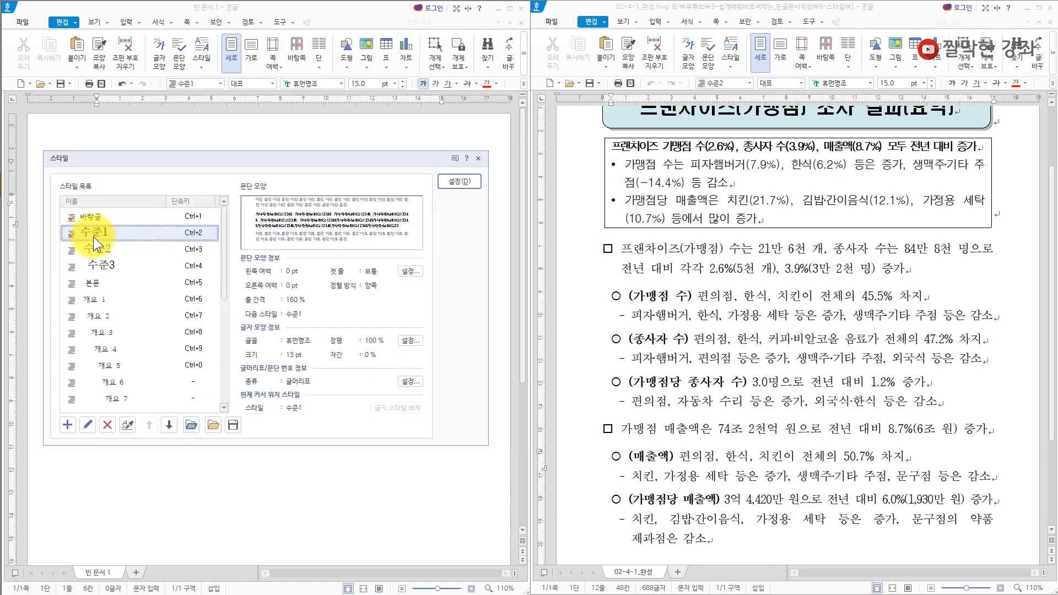
pyautogui.click(464, 183)
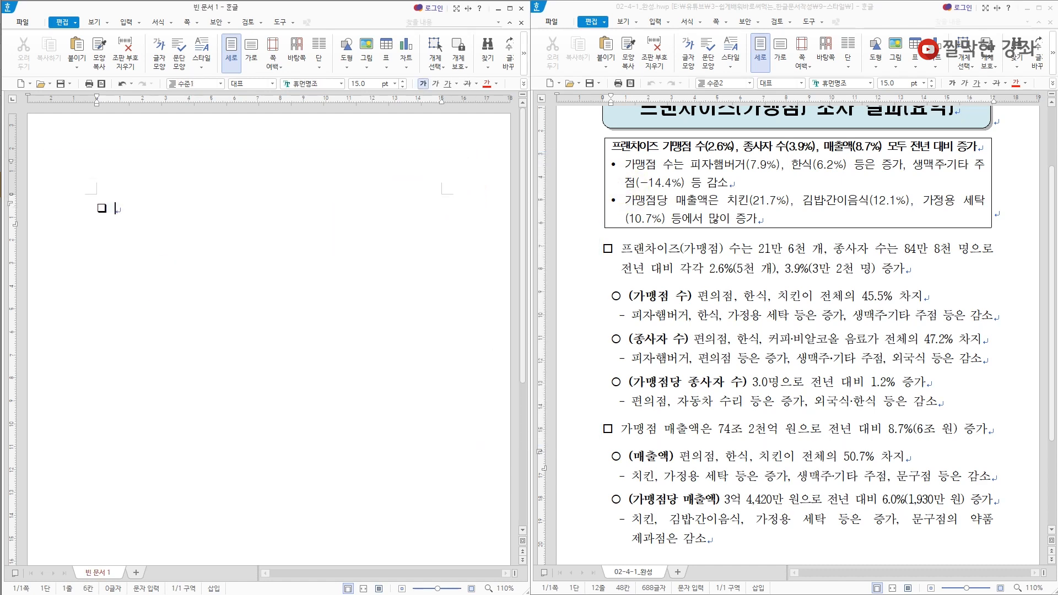
pyautogui.click(121, 221)
pyautogui.write('주요 요')
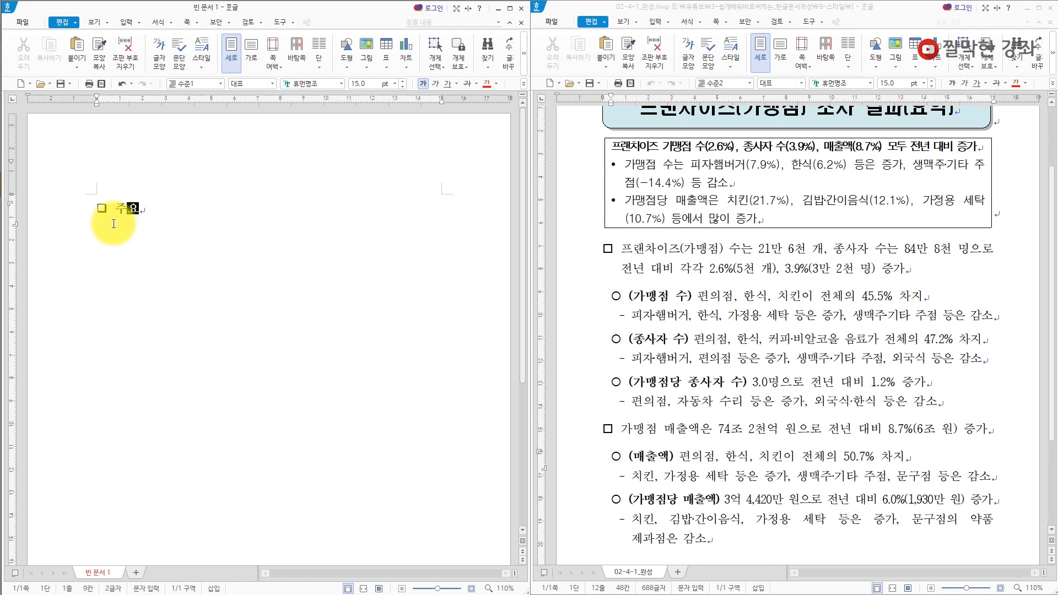
pyautogui.write('용어 정의')
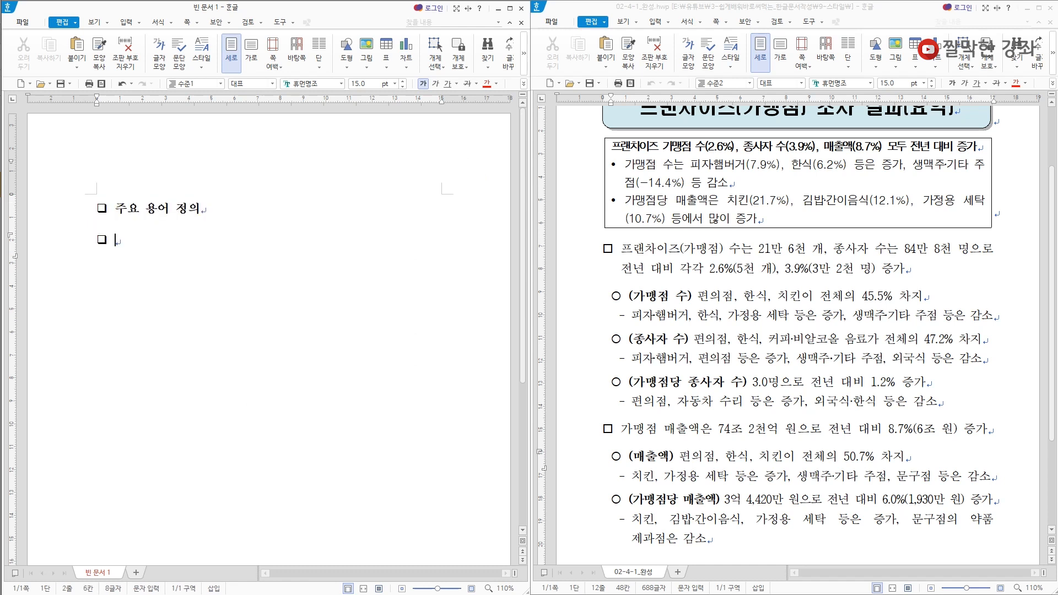
# Add a new line in the 수준2 style below the heading with the text 종이책.
pyautogui.press('Return')
pyautogui.hotkey('ctrl', '3')
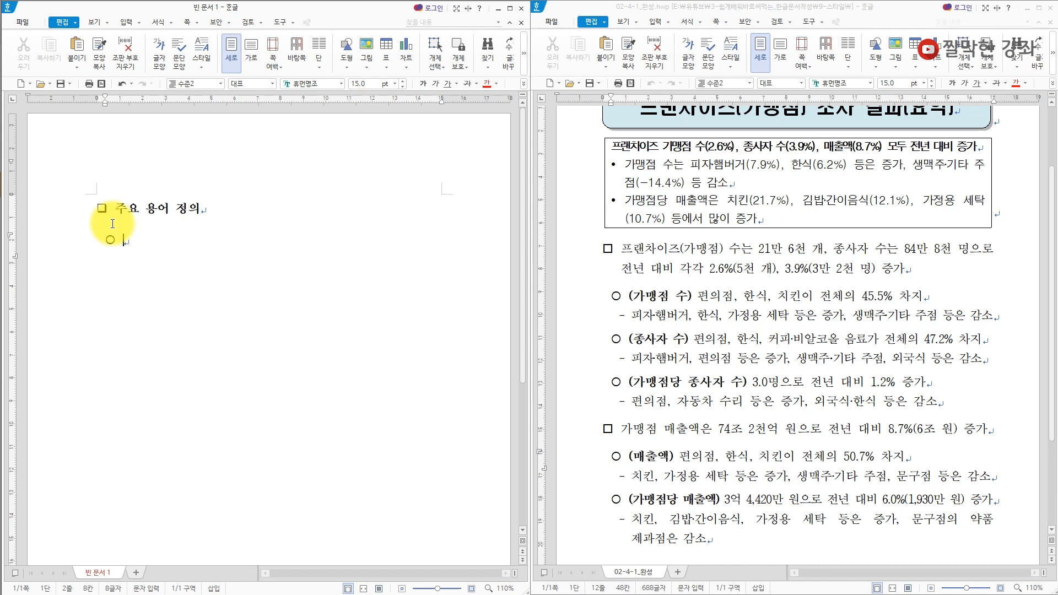
pyautogui.write('종이책')
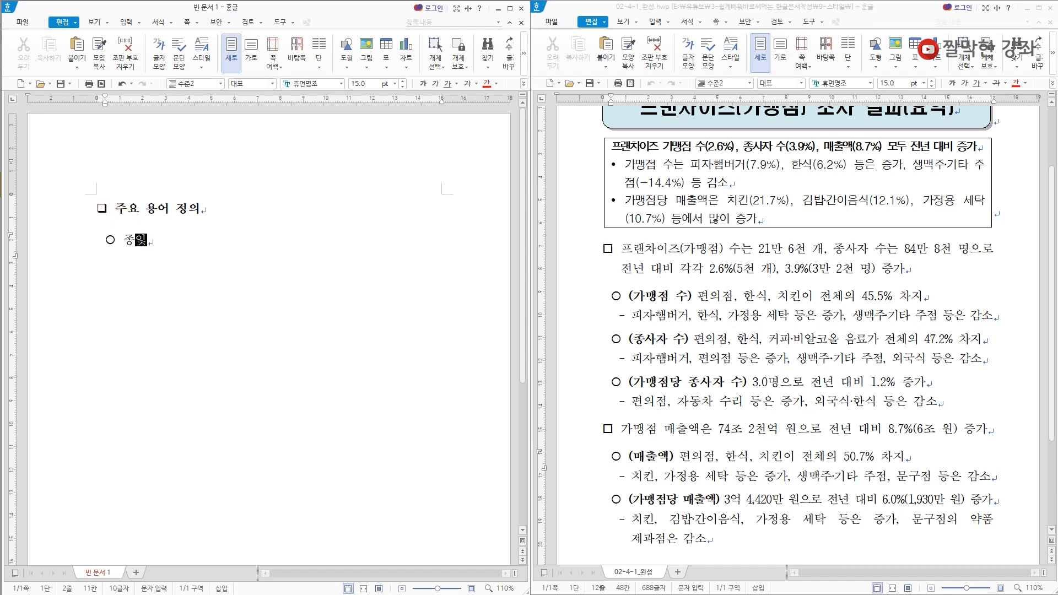
# Add a 수준3 line: "인쇄물 형태의 일반 도서를 총칭하는 것으로 본 조사에서는 교과서, 학습참고서, 수험서, 잡지, 만화를 제외한 '일반도서'만 해당함".
pyautogui.press('Return')
pyautogui.hotkey('ctrl', '4')
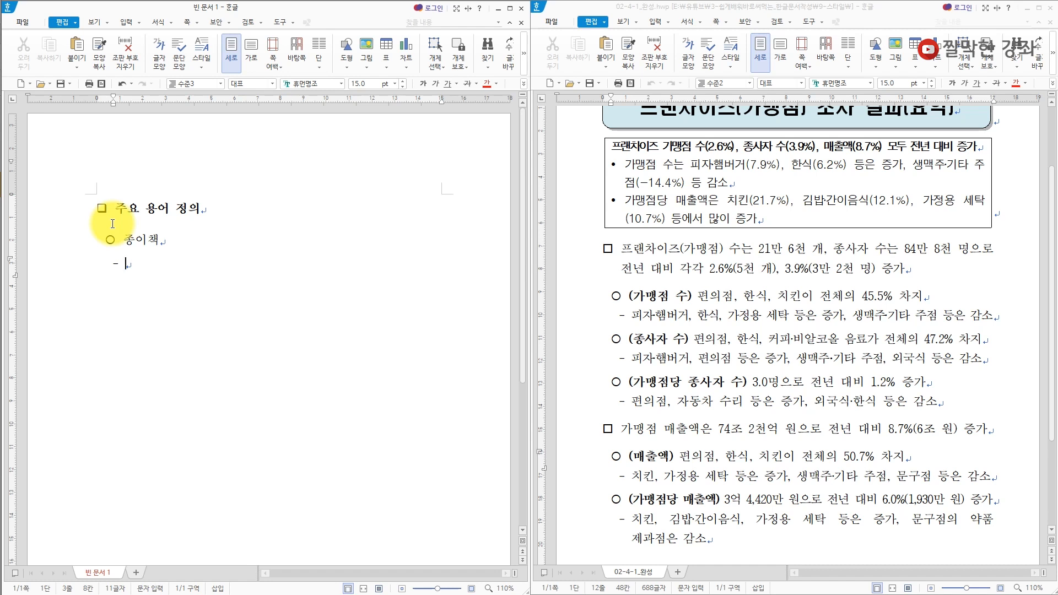
pyautogui.write('인쇄')
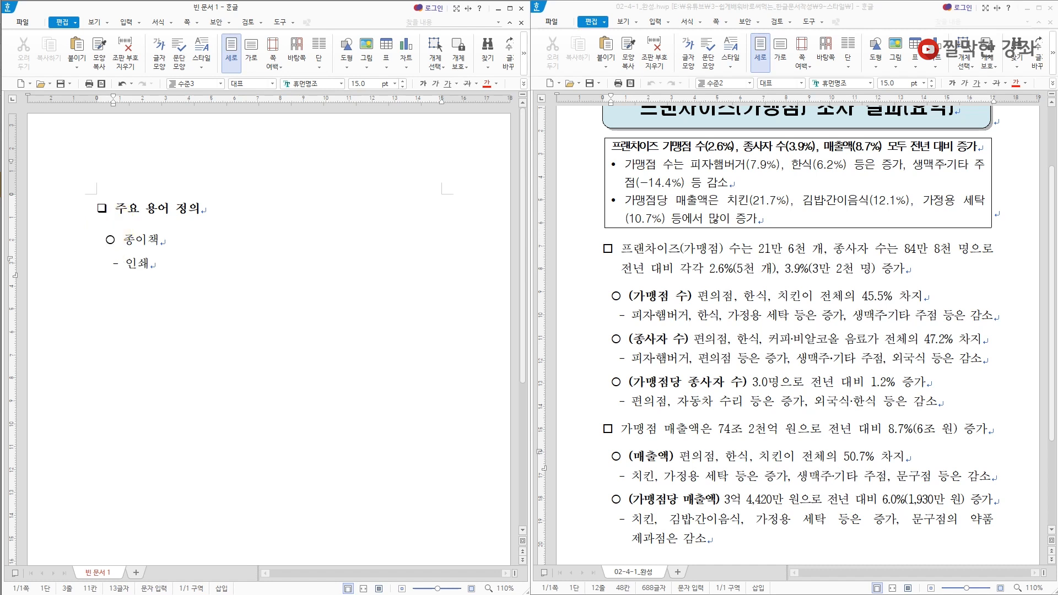
pyautogui.write("물 형태의 ㅇ일반 도서를 총칭하는 것으로 본 조사에서는 교과서, 학습참고서, 수험서, 잡지, 만화를 제외한 '일반도서'만 해당함")
# Add another line in the 수준2 style below the 종이책 description with the text 전자책.
pyautogui.press('Return')
pyautogui.hotkey('ctrl', '3')
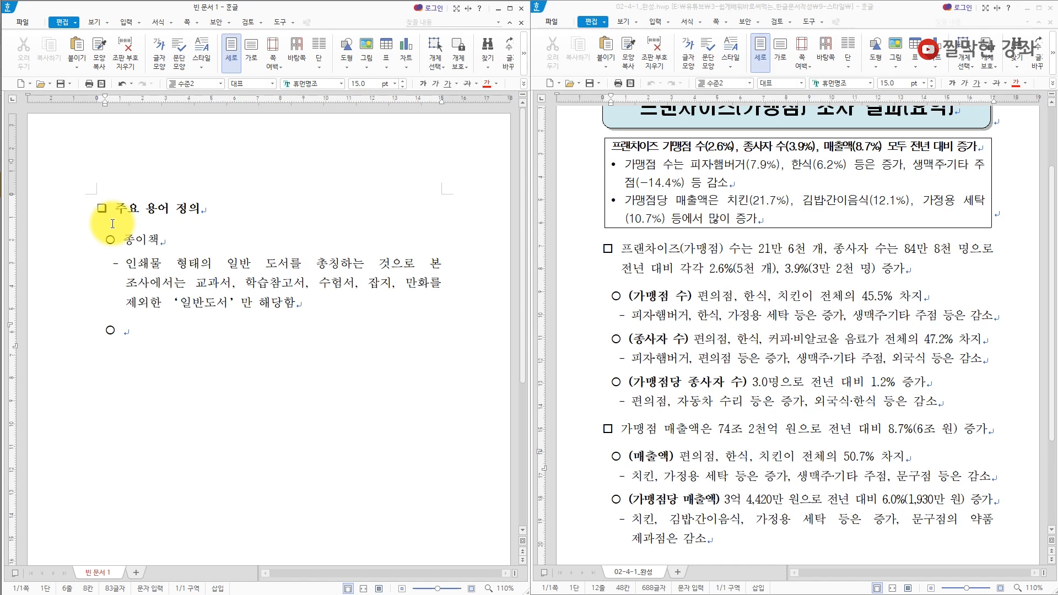
pyautogui.write('전자책')
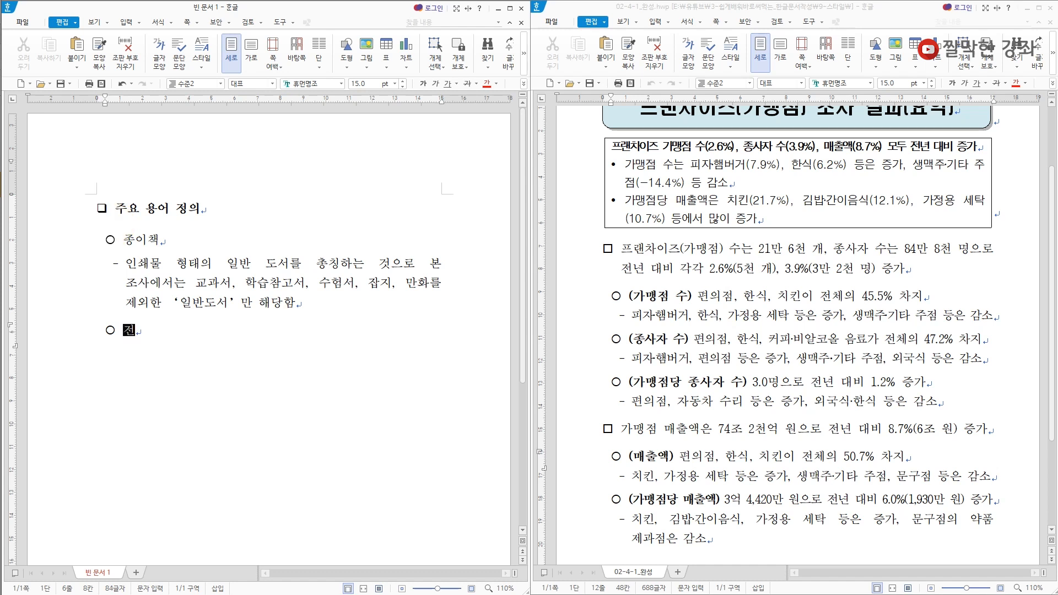
# Add 수준3 text: "컴퓨터나 스마트폰, 스마트패드, 전자북, 전용단말기 등을 이용하여 화면으로 읽을 수 있는 각종 디지털도서를 총칭하는 것으로 본 조사에서는 교과서, 학습참고서, 수험서, 잡지, 만화를 제외한 '일반도서'만 해당함".
pyautogui.press('Return')
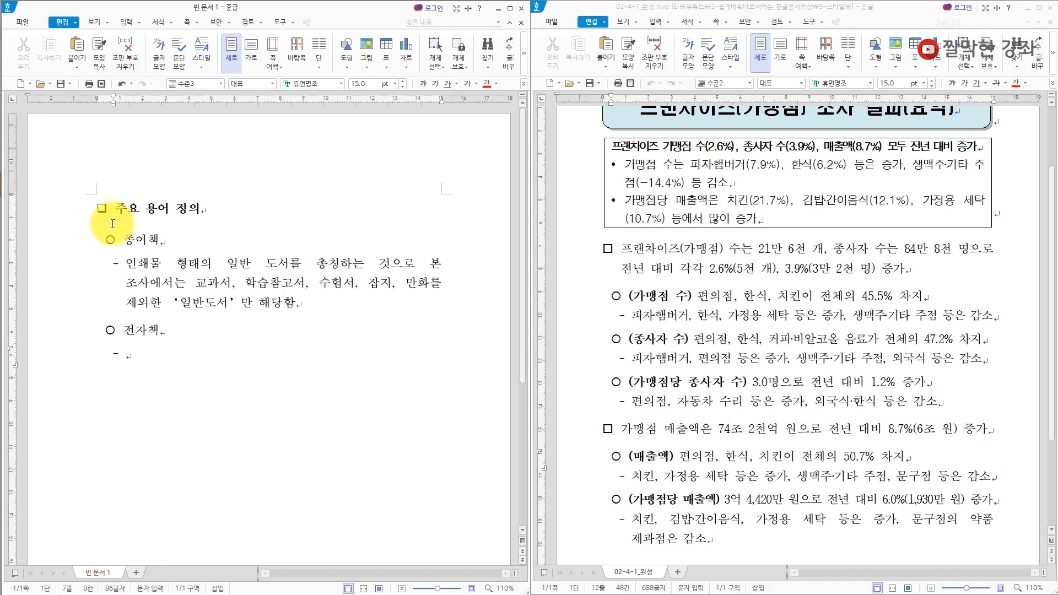
pyautogui.hotkey('ctrl', '4')
pyautogui.write('컴퓨터나 스마트폰, 스마트패드, 전자북, 전용단말기 등을 이용하여 화면으로 읽을 수 있ㄴ')
pyautogui.write('는 각종 디지털도서를 총칭하는 것으로 본 조사에서는 교과서, 학습참고서, 수험서, 잡지르')
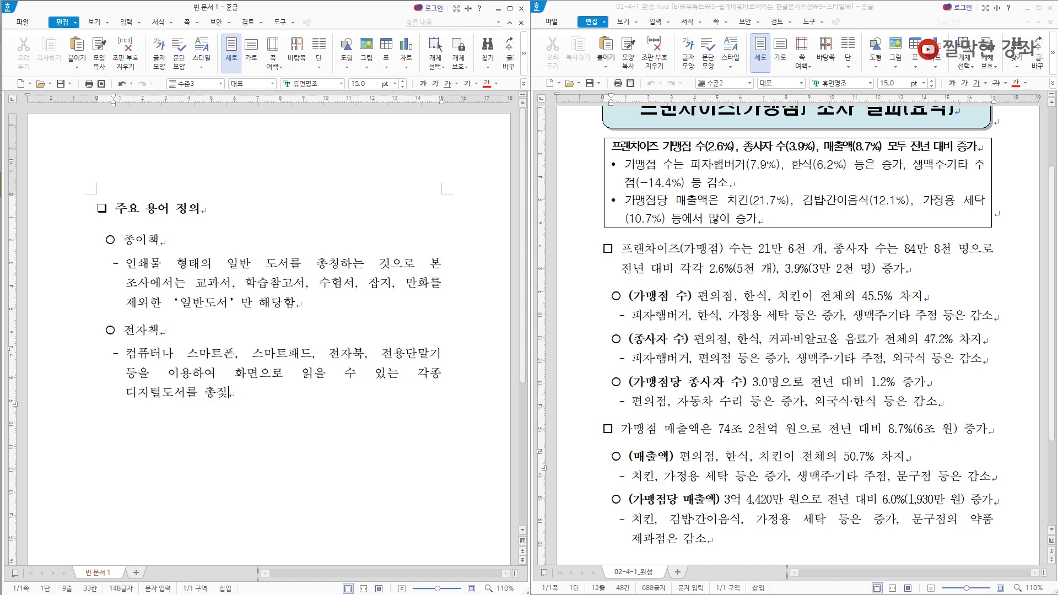
pyautogui.press('BackSpace')
pyautogui.write(", 만화를 제외한 '일반도서' 만 해당함")
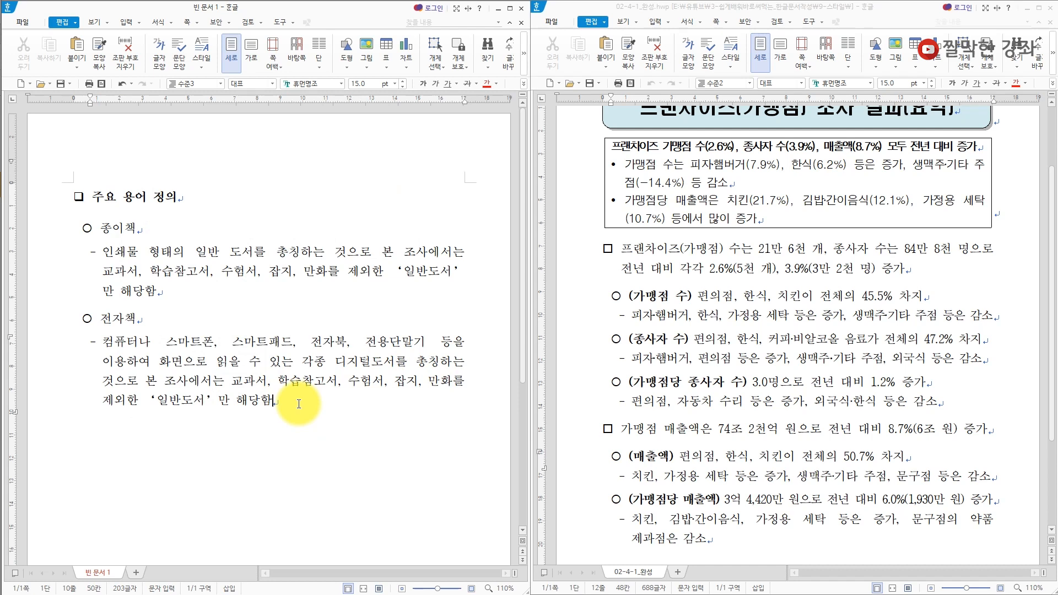
pyautogui.click(298, 404)
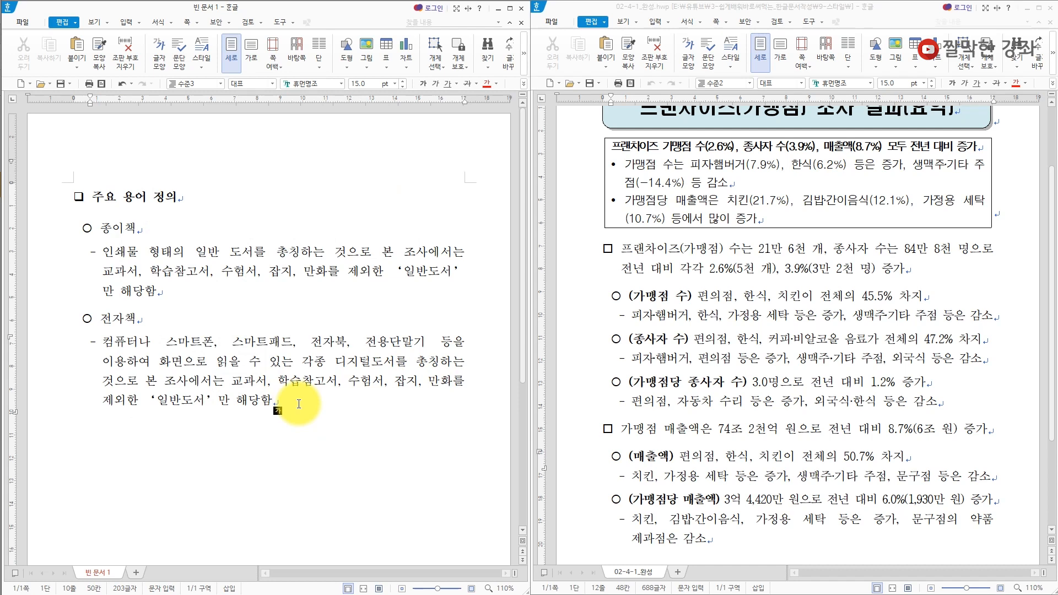